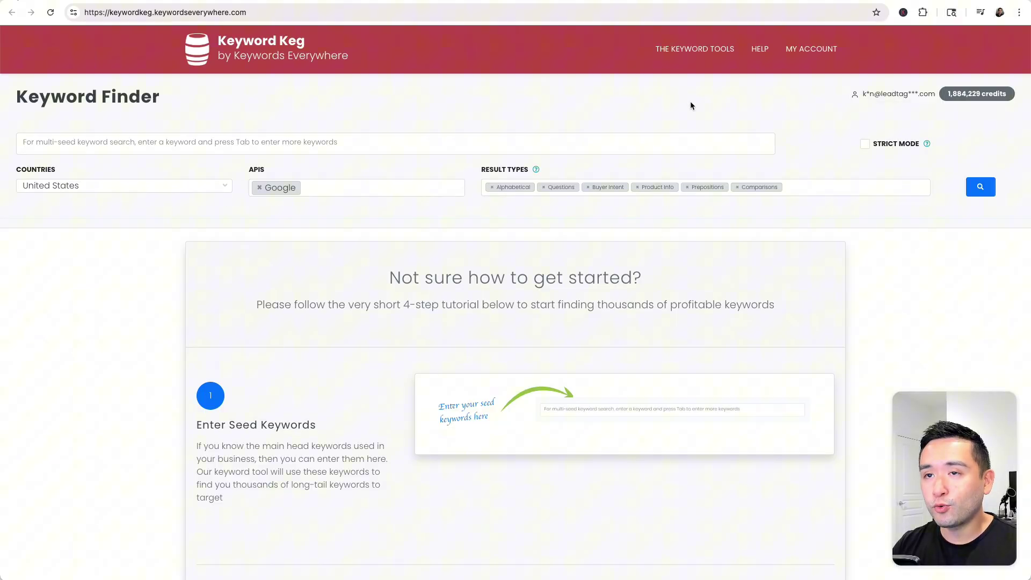
Step: Go to the Keyword Finder tool and add "running shoes" as a seed keyword
click(702, 51)
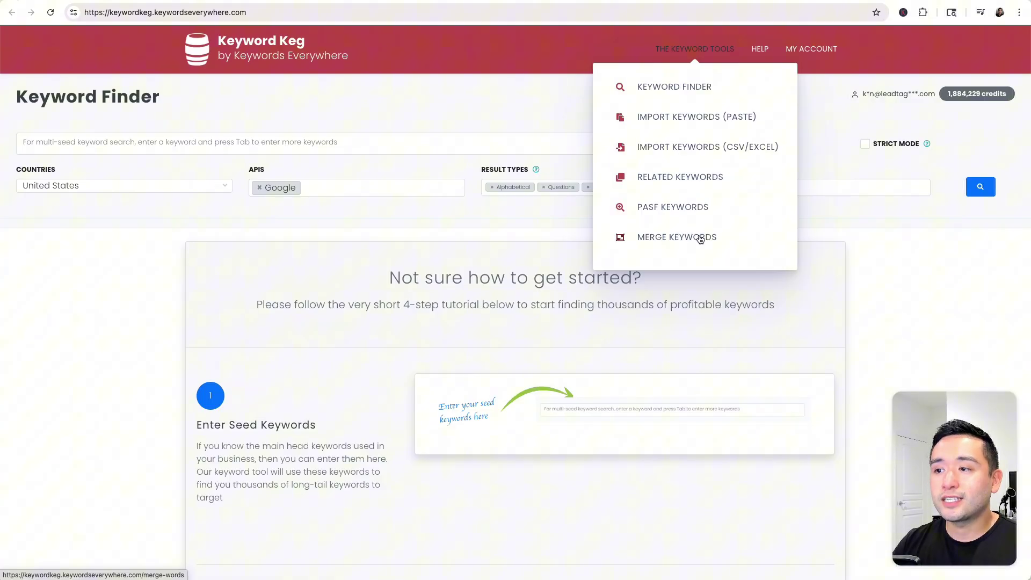
click(678, 90)
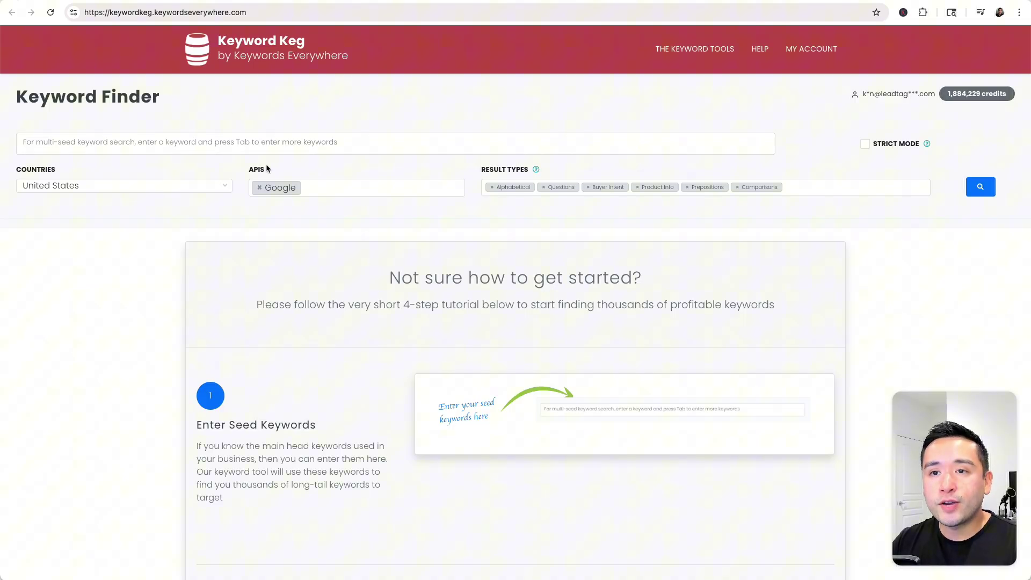
click(154, 141)
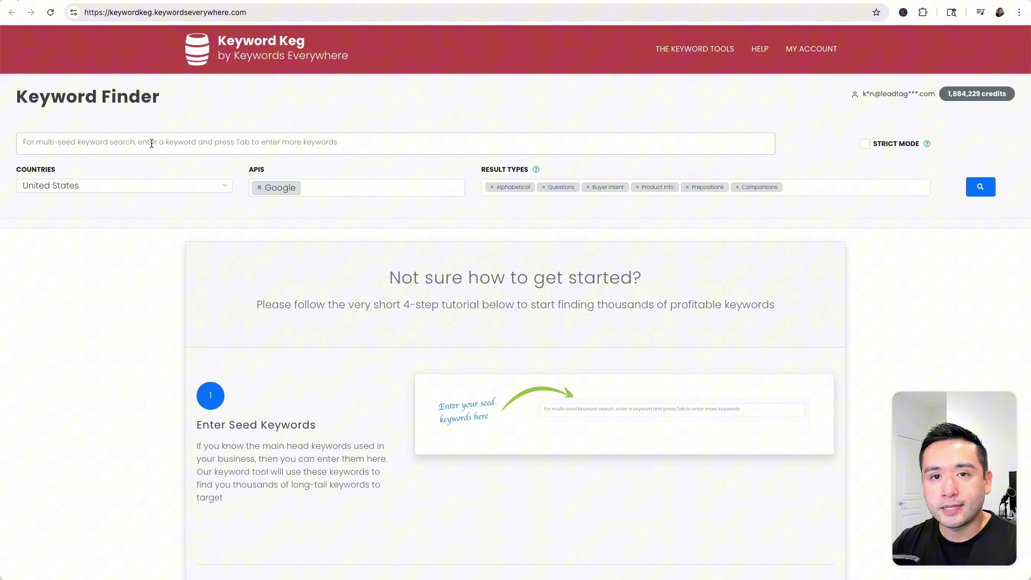
text(running)
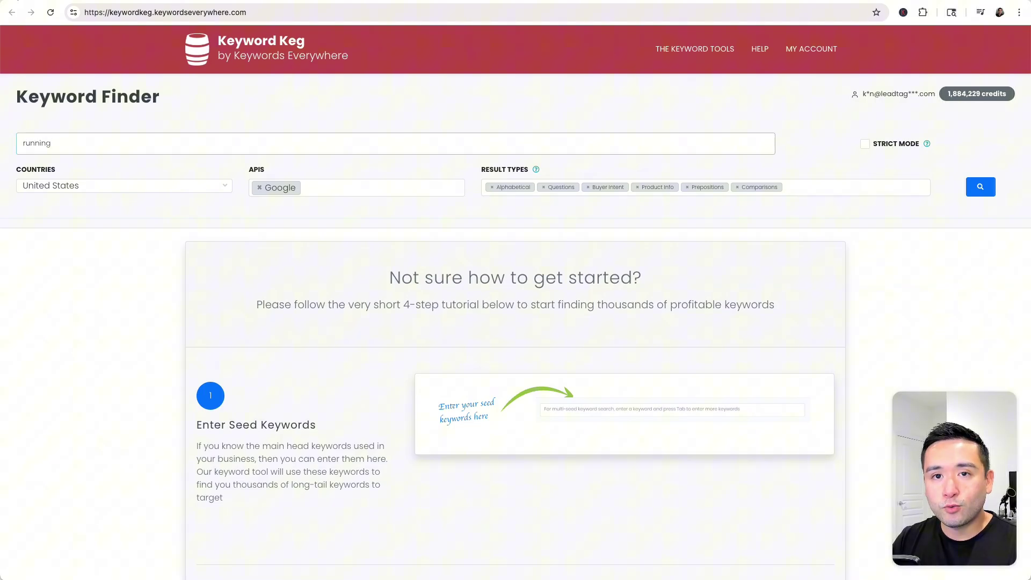
text( shoes)
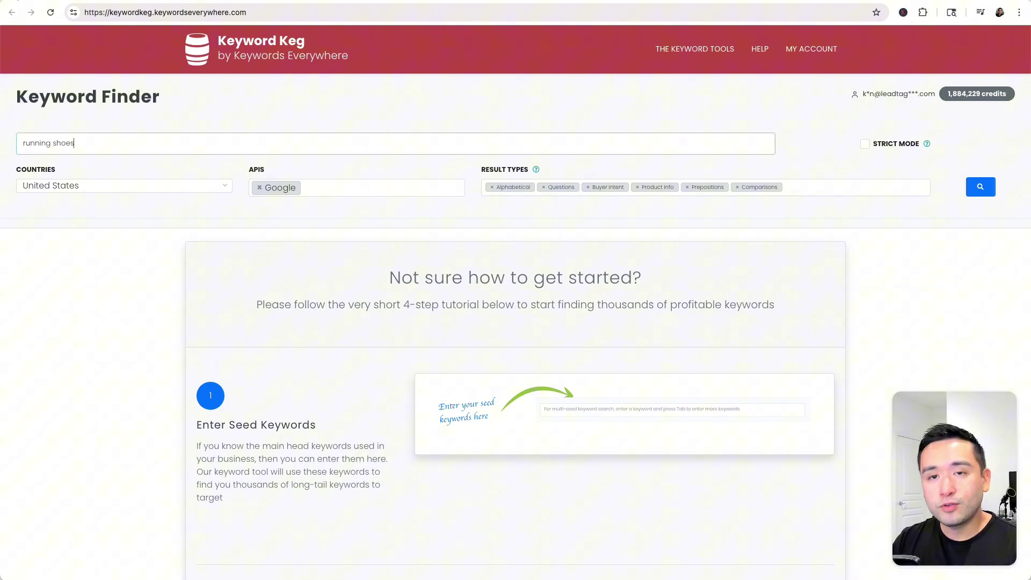
key(Tab)
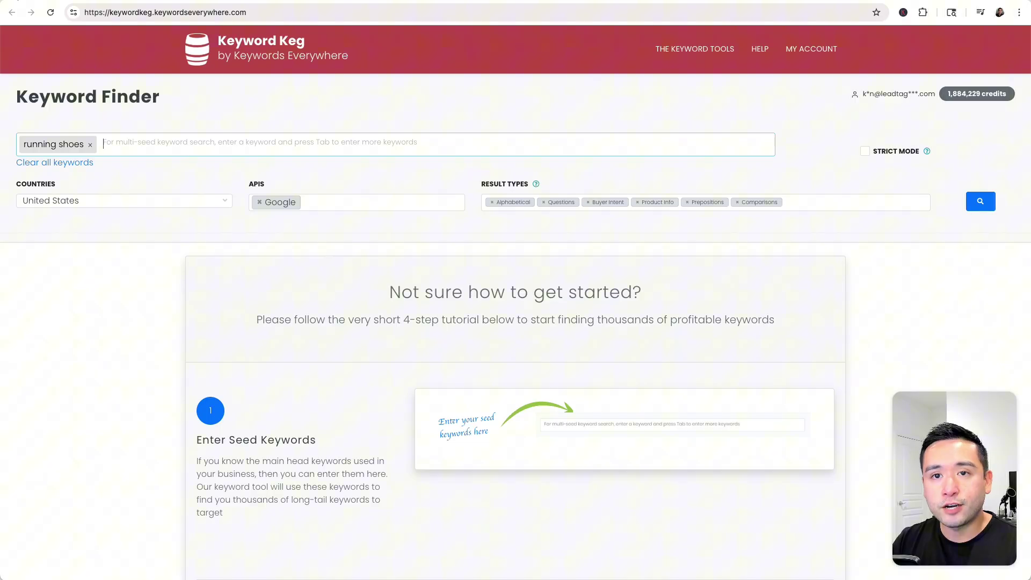
Step: Add "running sneakers" and "cross trainers" as further seed keywords in the Keyword Finder search
text(runnin)
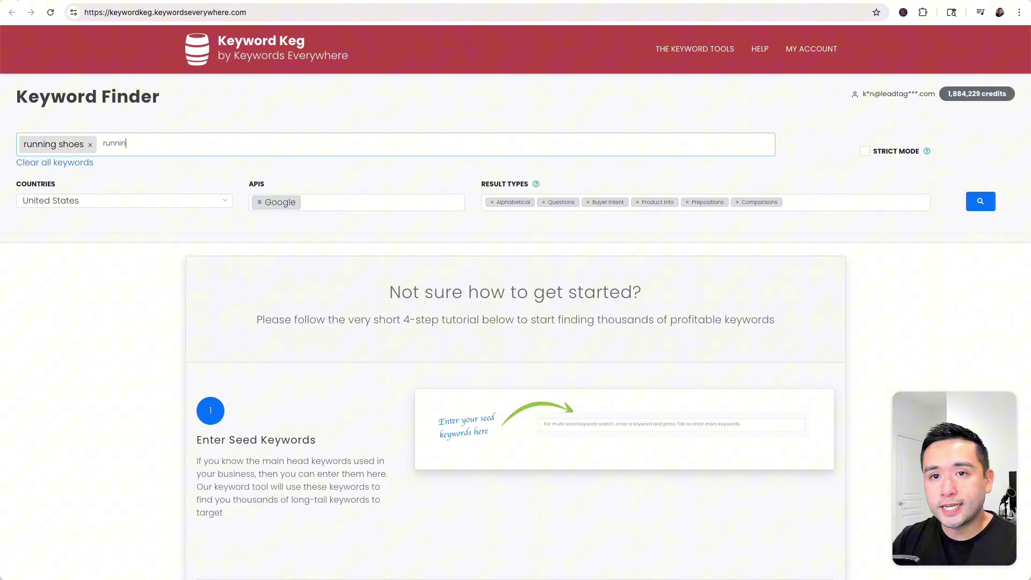
text(g sneakers)
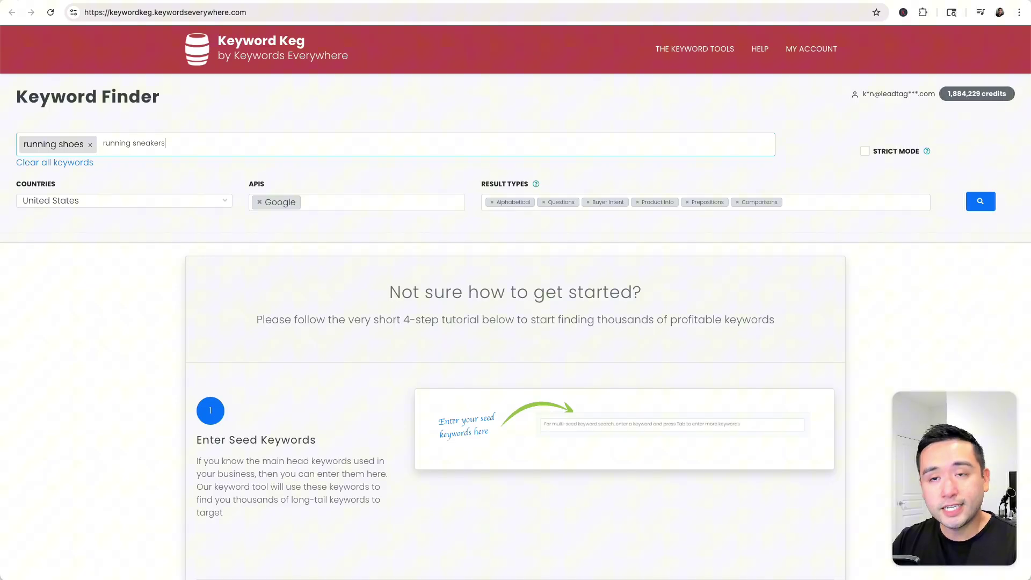
key(Tab)
text(cro)
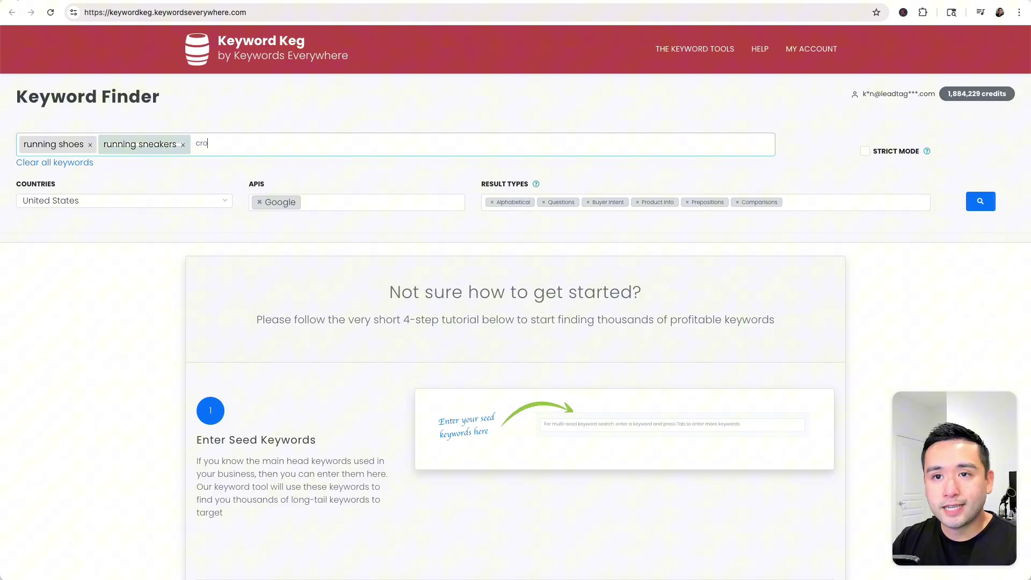
text(ss tra)
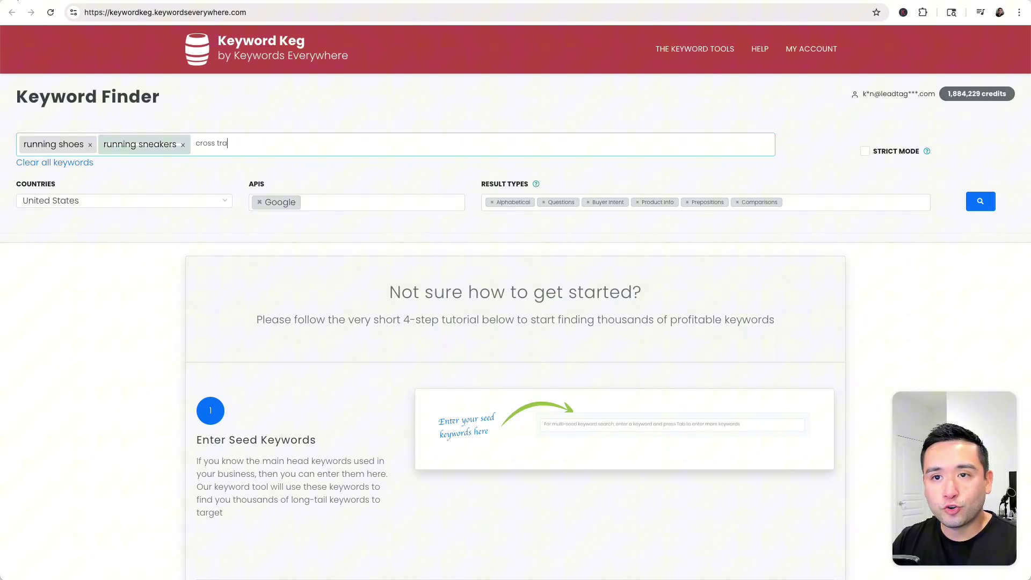
text(iners)
key(Tab)
Step: Add Bing, YouTube and Amazon to the APIs alongside Google and run the keyword search
click(165, 207)
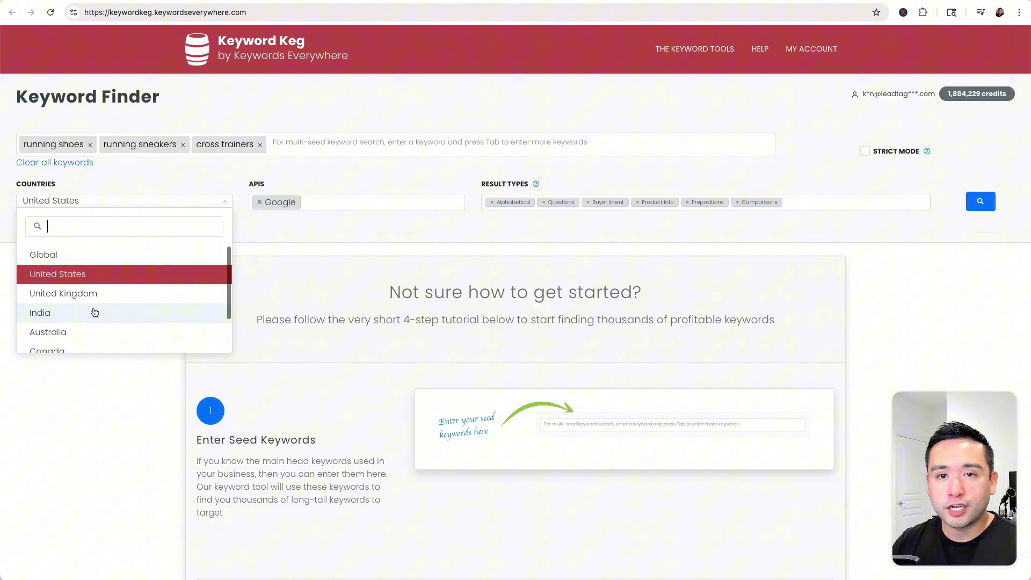
click(317, 234)
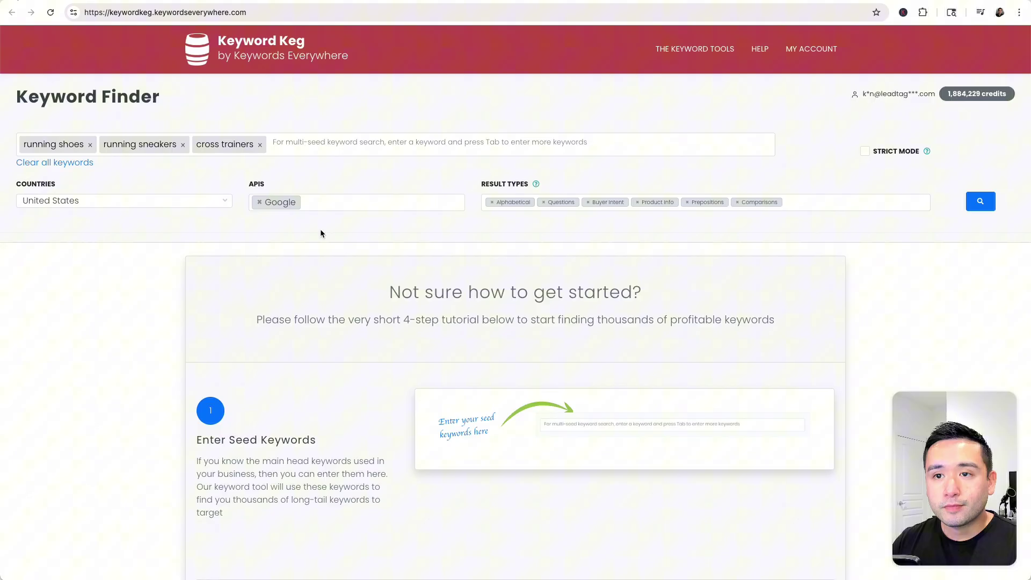
click(323, 203)
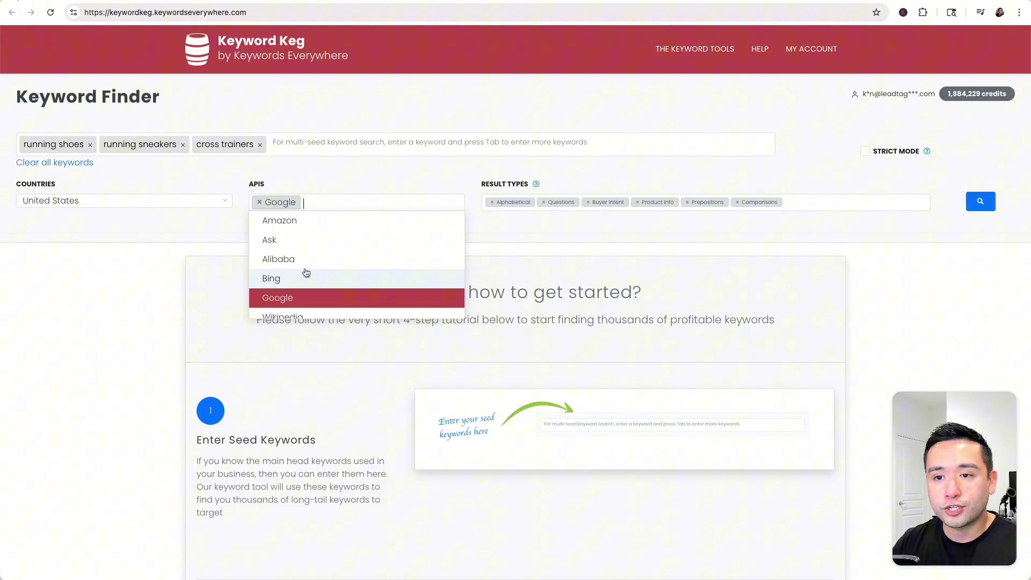
scroll(315, 300, down, 1)
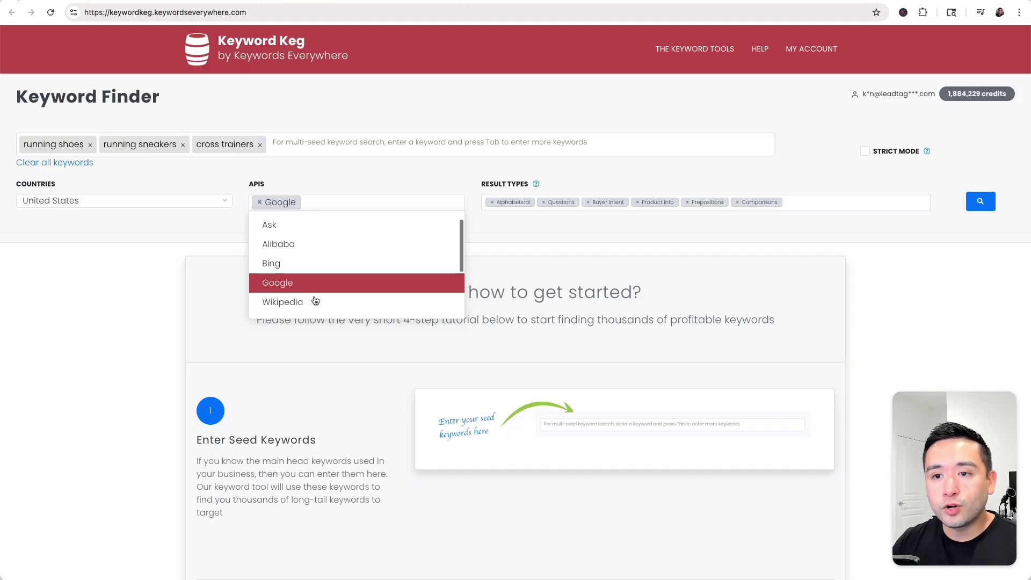
click(313, 267)
click(361, 199)
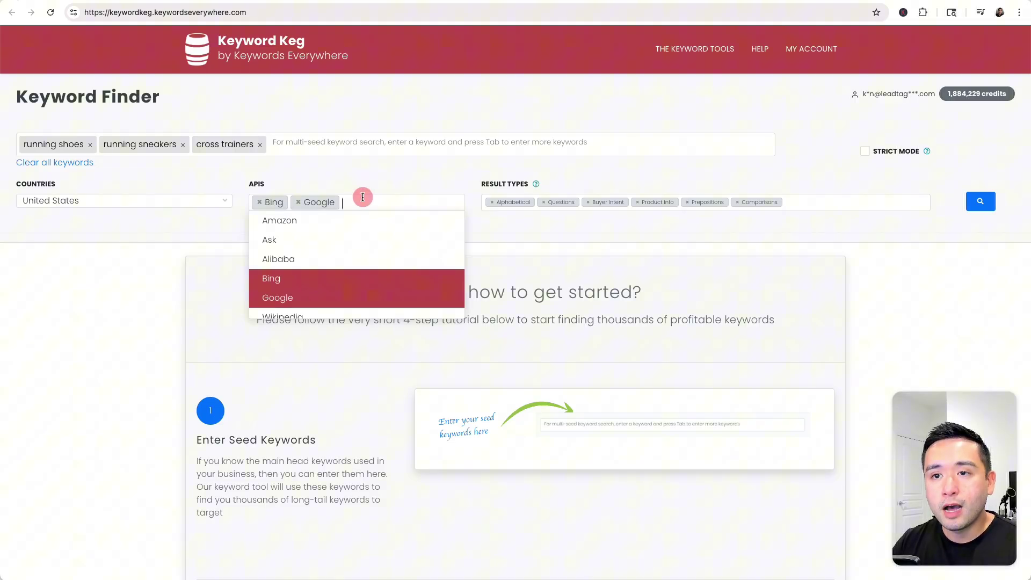
scroll(363, 273, down, 4)
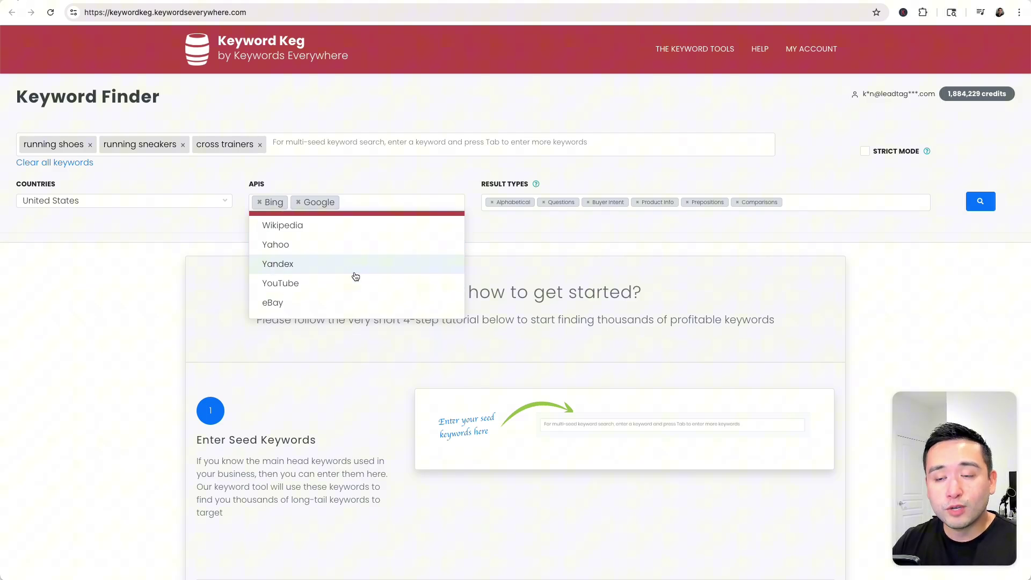
click(291, 285)
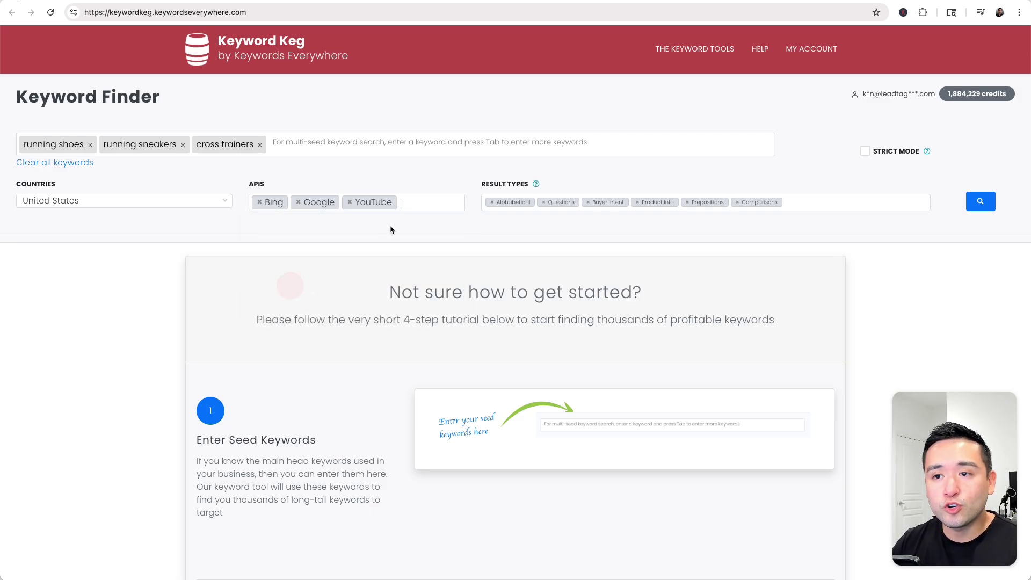
click(417, 202)
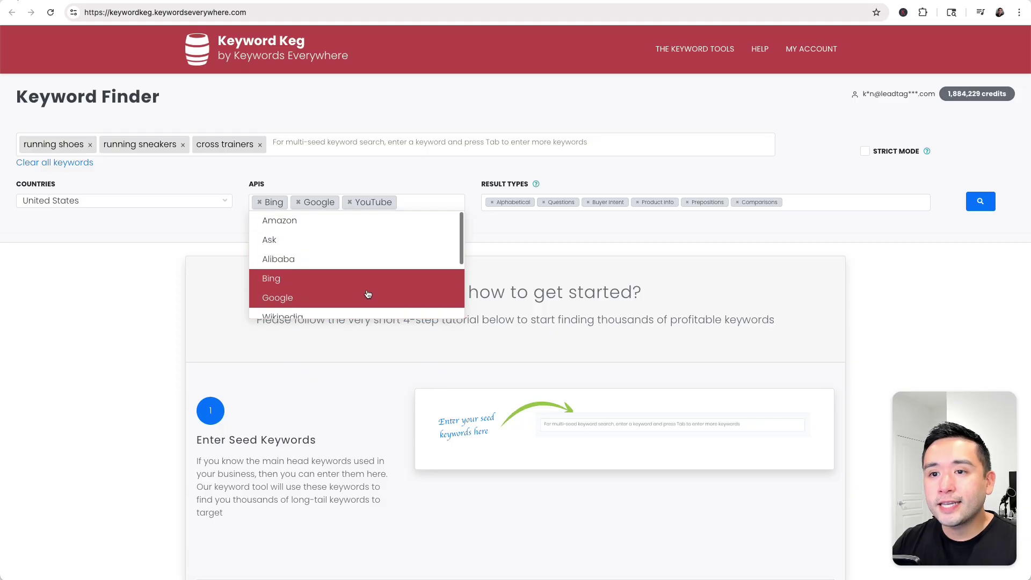
click(329, 220)
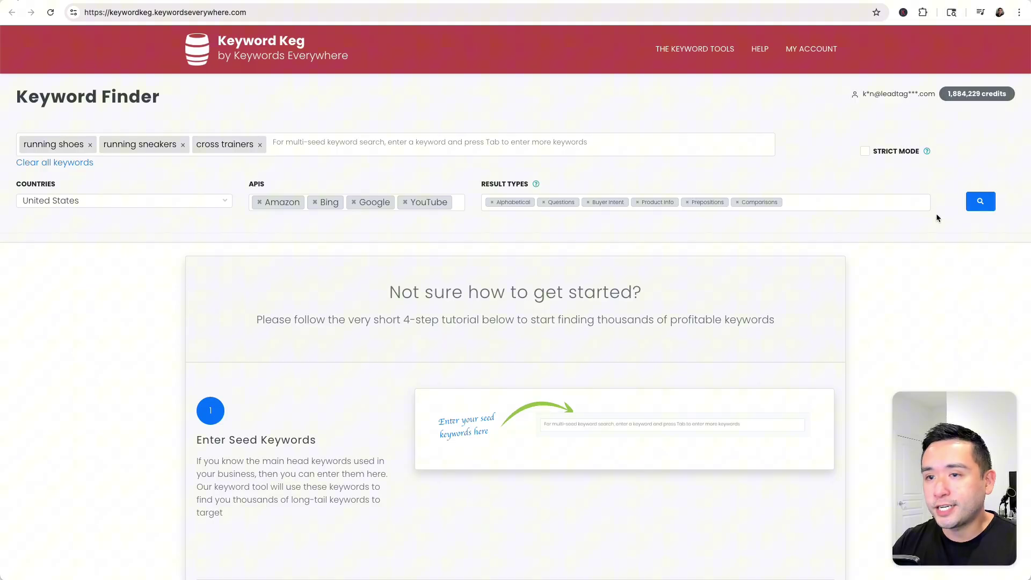
click(977, 202)
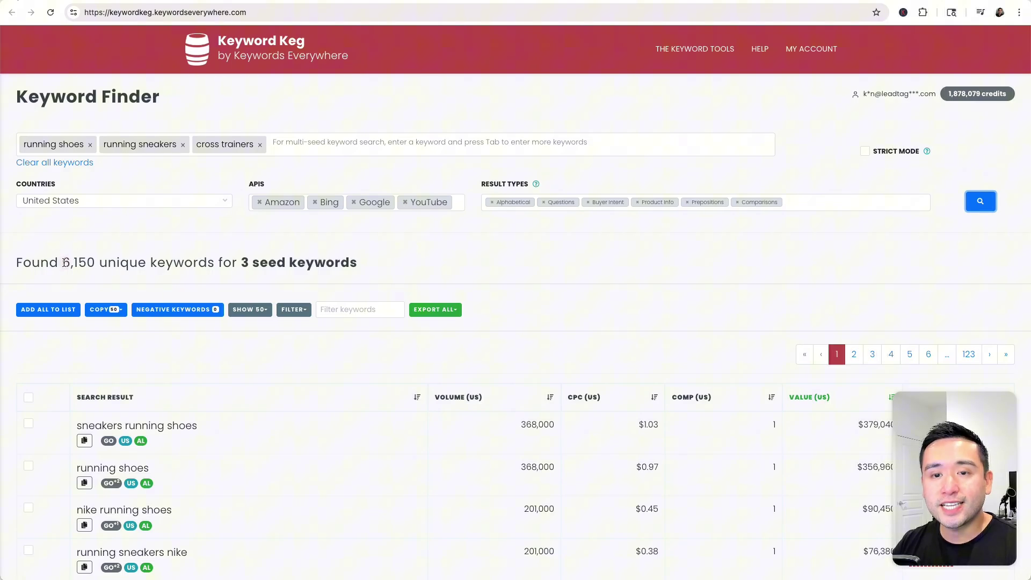
Step: Examine the keyword count and results table, including each keyword's API, country and result-type tags, value and trend
drag(62, 262, 100, 261)
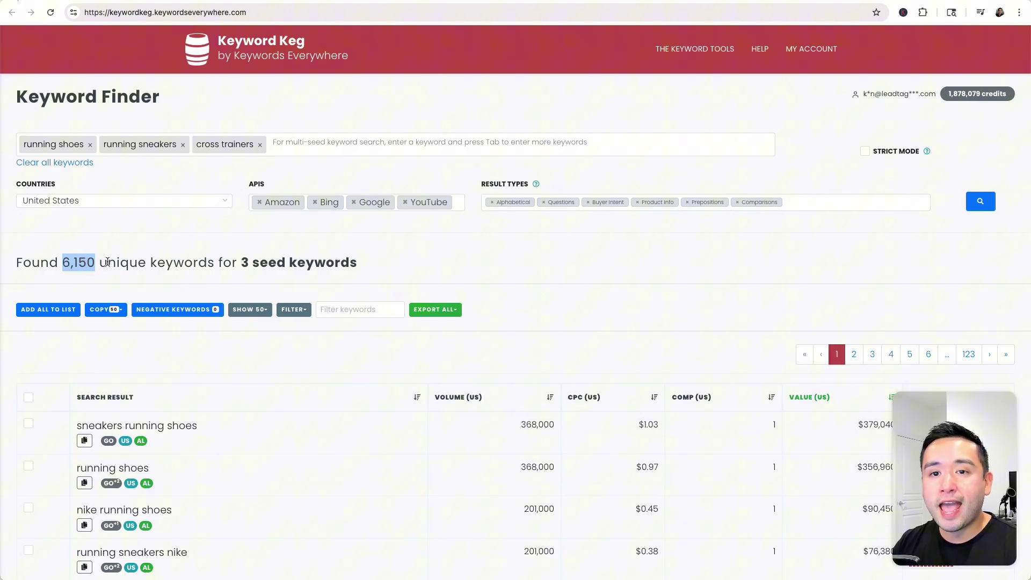
scroll(198, 261, down, 3)
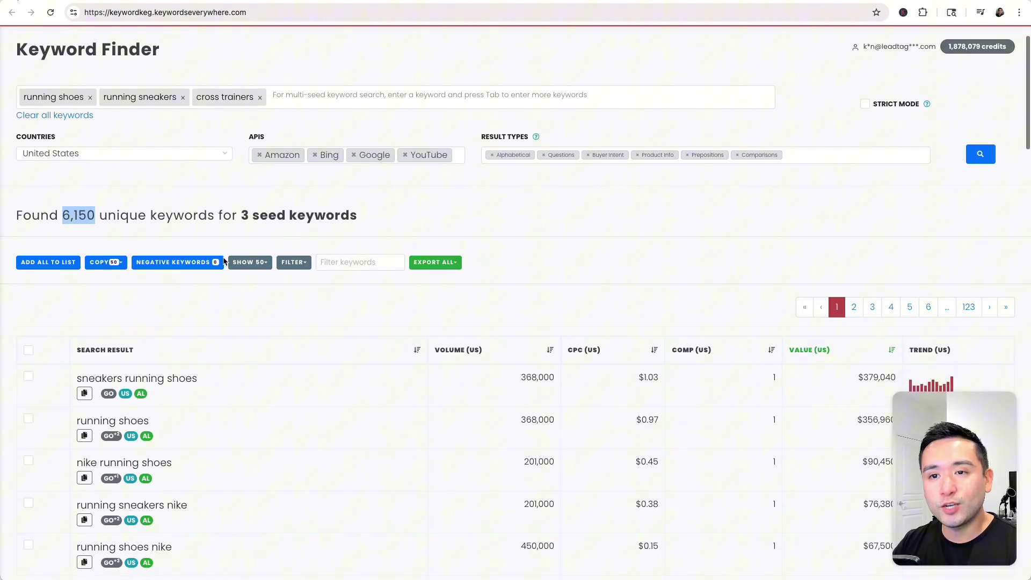
scroll(189, 231, down, 2)
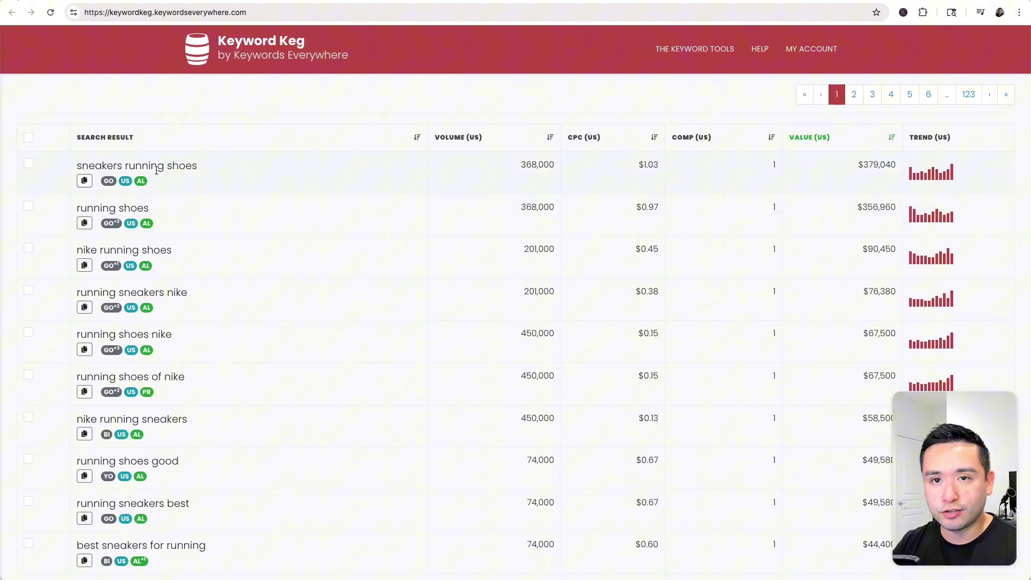
mouse_move(106, 181)
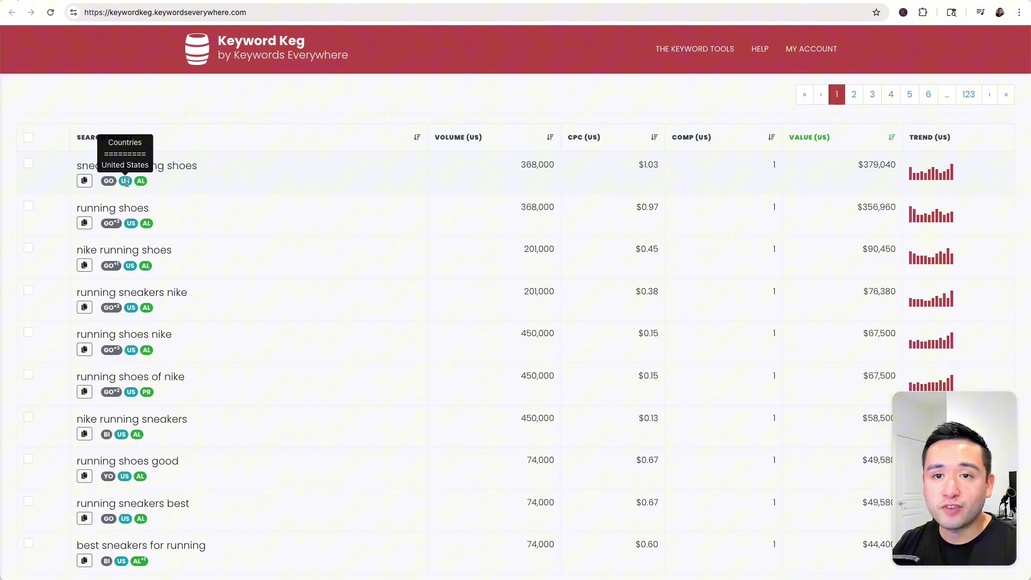
scroll(132, 185, up, 5)
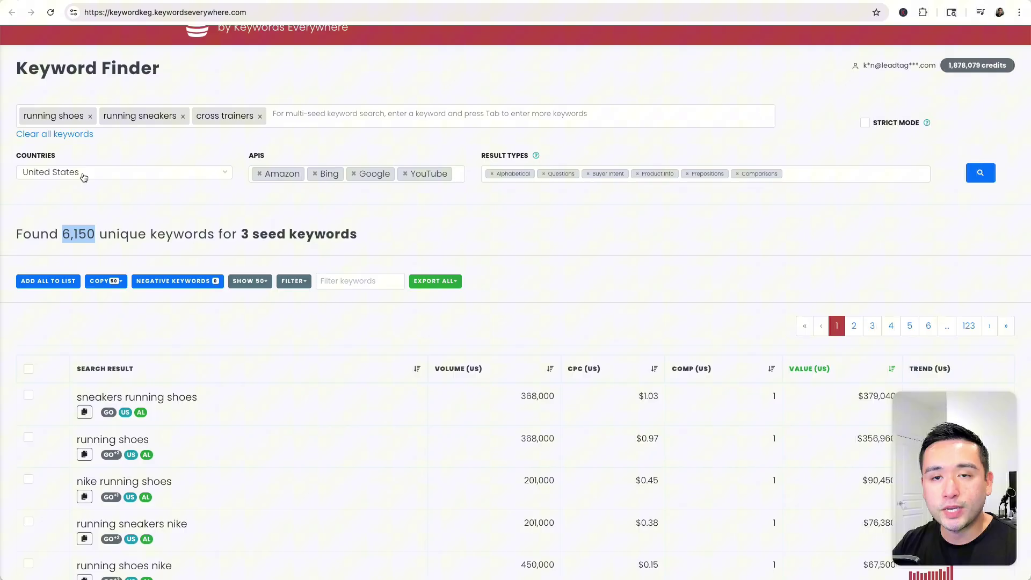
scroll(131, 220, down, 3)
scroll(145, 244, down, 1)
mouse_move(143, 254)
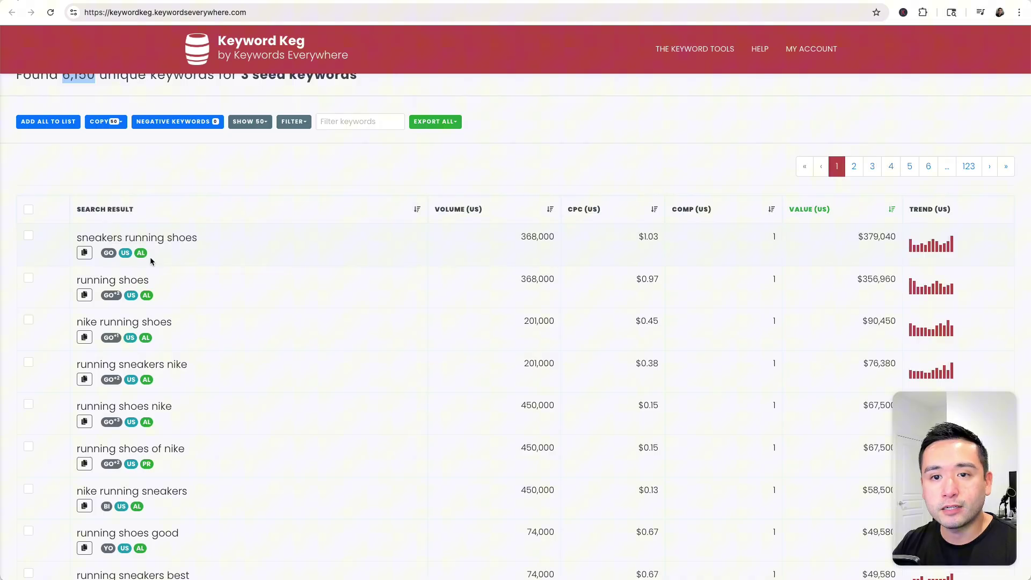
click(165, 280)
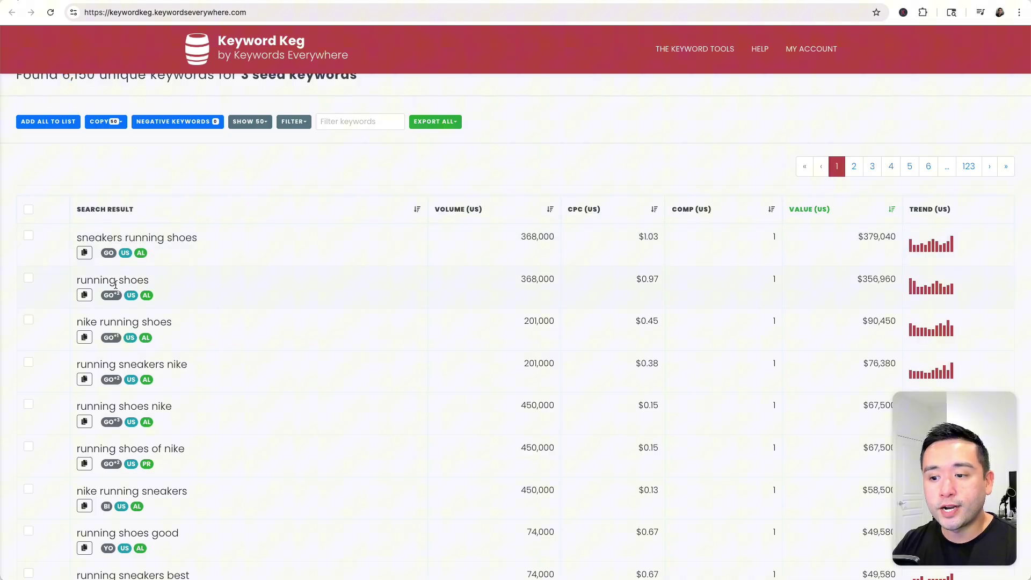
mouse_move(113, 296)
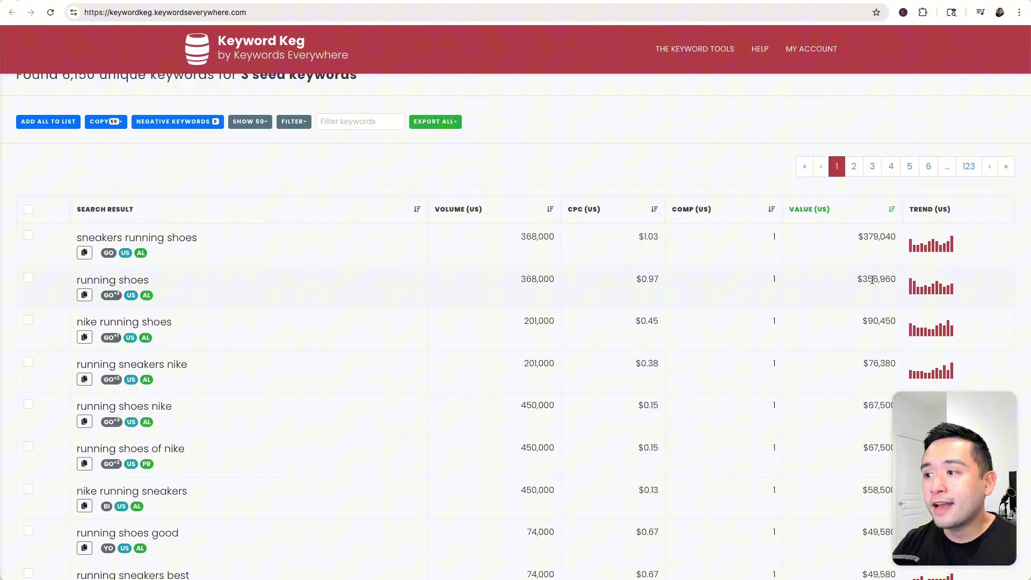
mouse_move(824, 216)
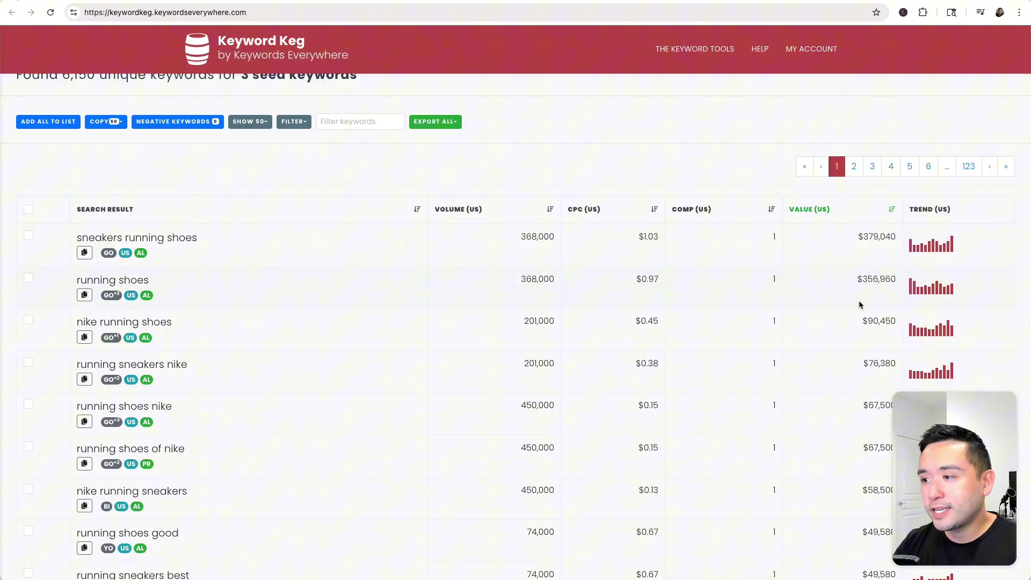
mouse_move(925, 292)
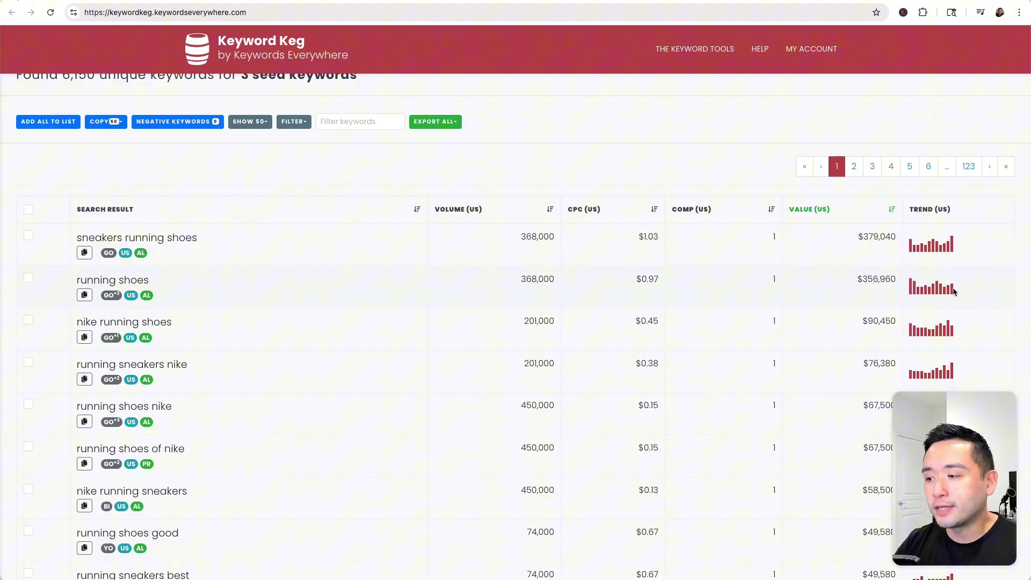
Step: Filter the keyword results to a search volume between 1000 and 5000 and look through the filtered list
scroll(453, 307, up, 4)
scroll(123, 287, down, 1)
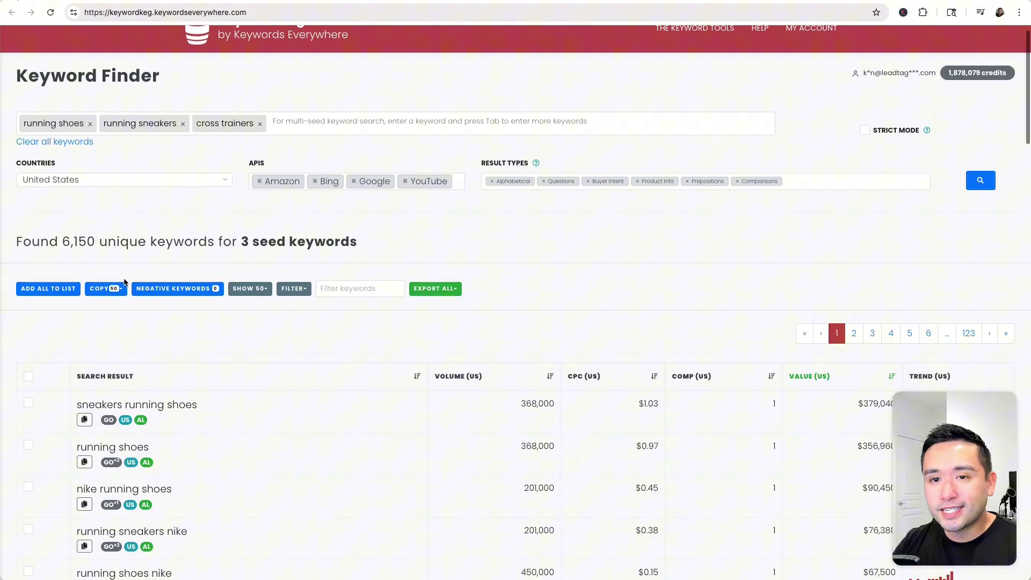
scroll(279, 323, down, 1)
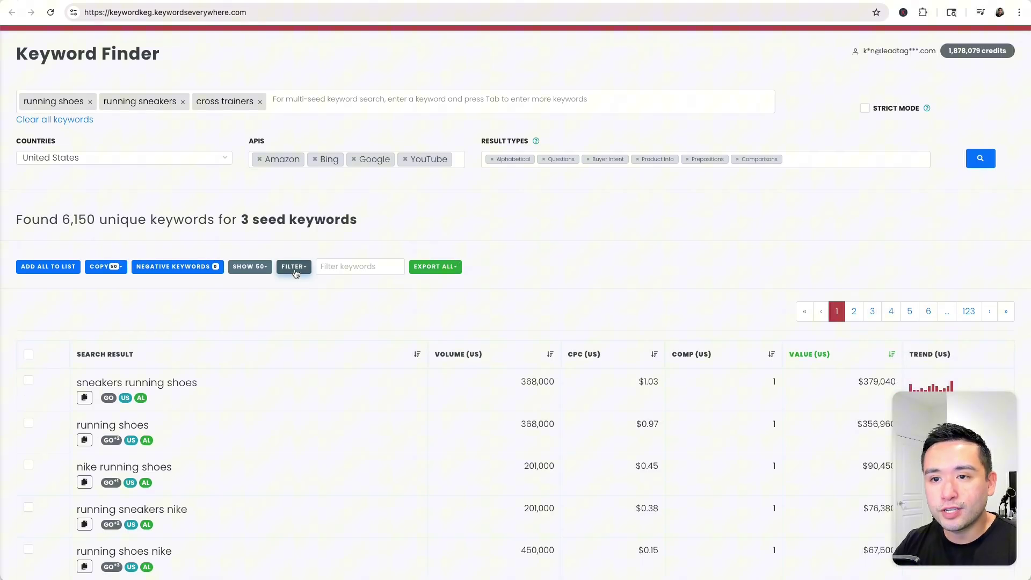
click(295, 271)
click(311, 290)
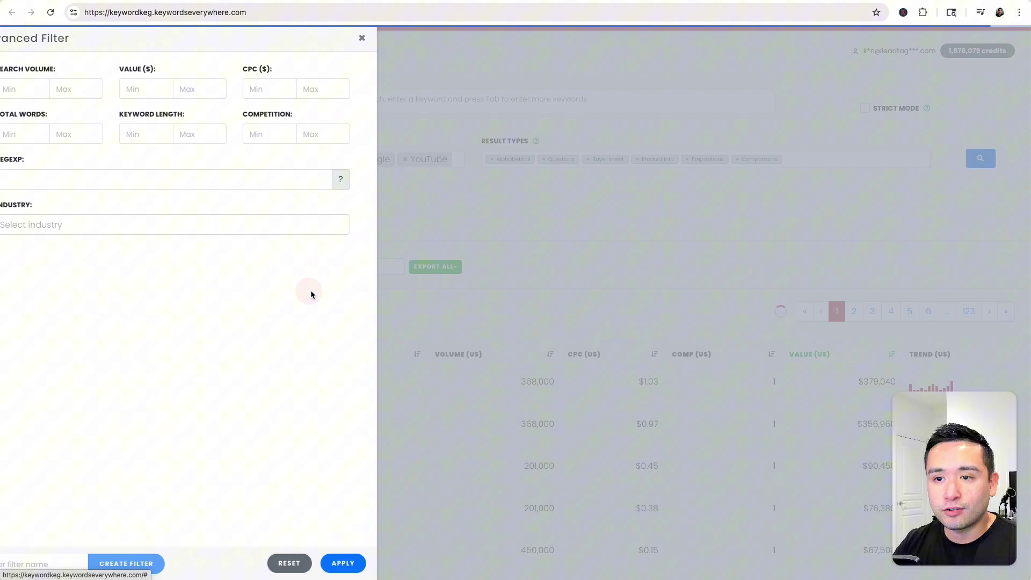
click(37, 90)
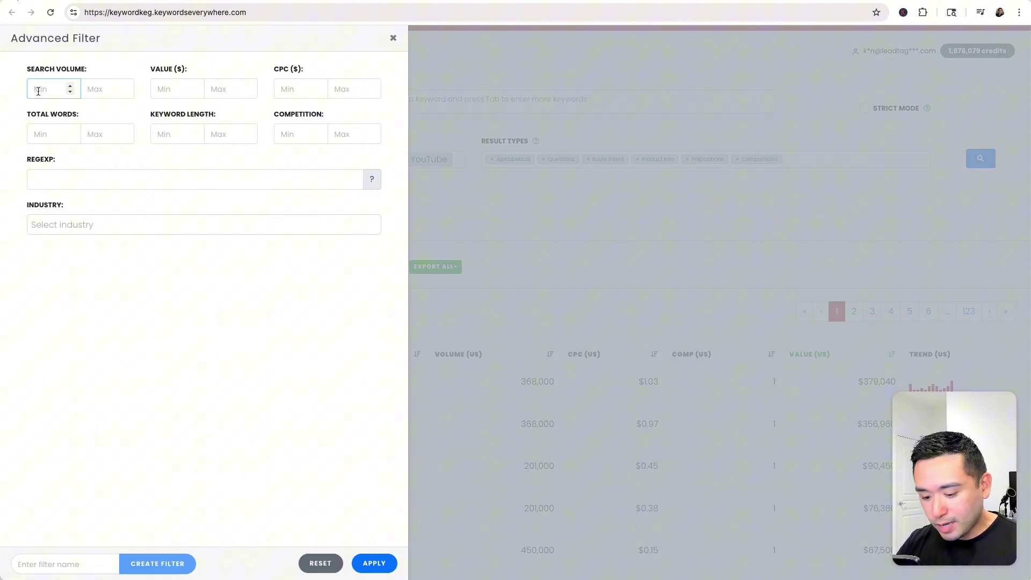
text(1000)
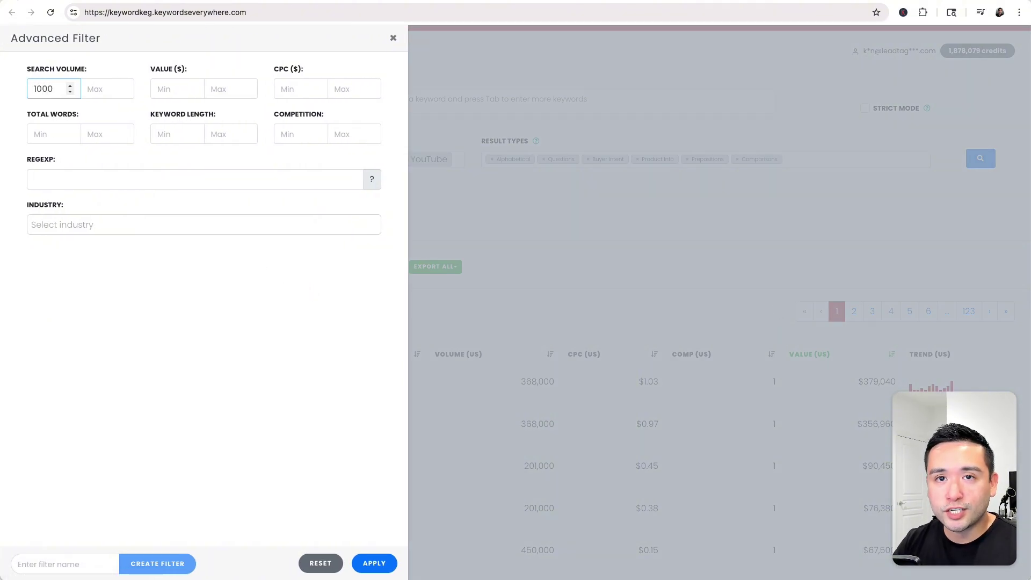
key(Tab)
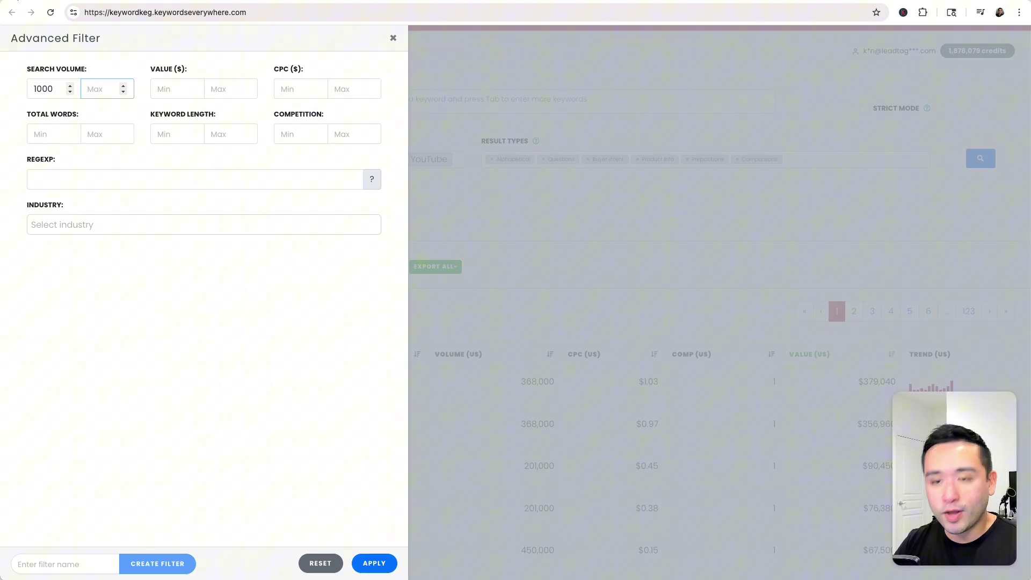
text(5000)
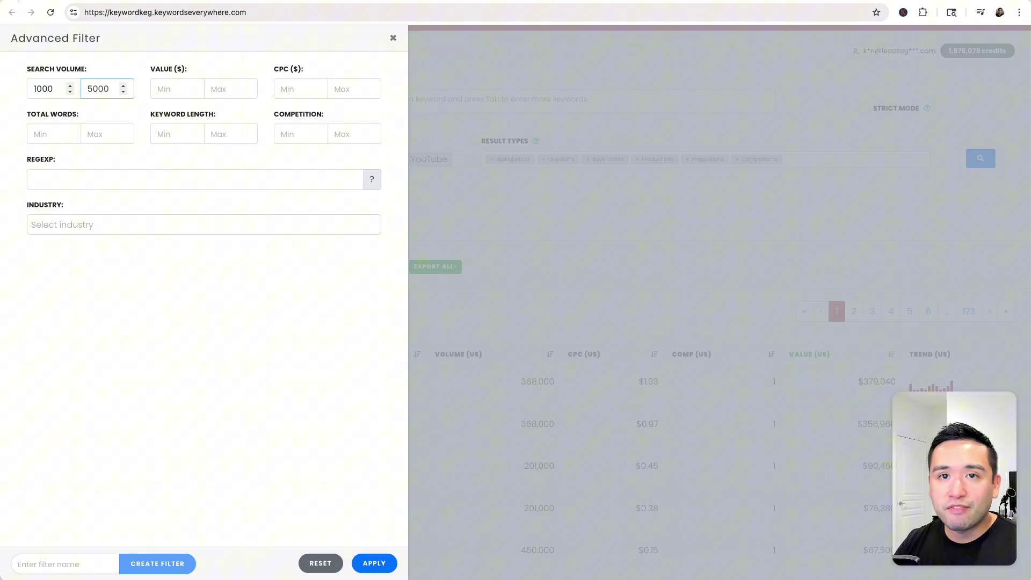
click(384, 565)
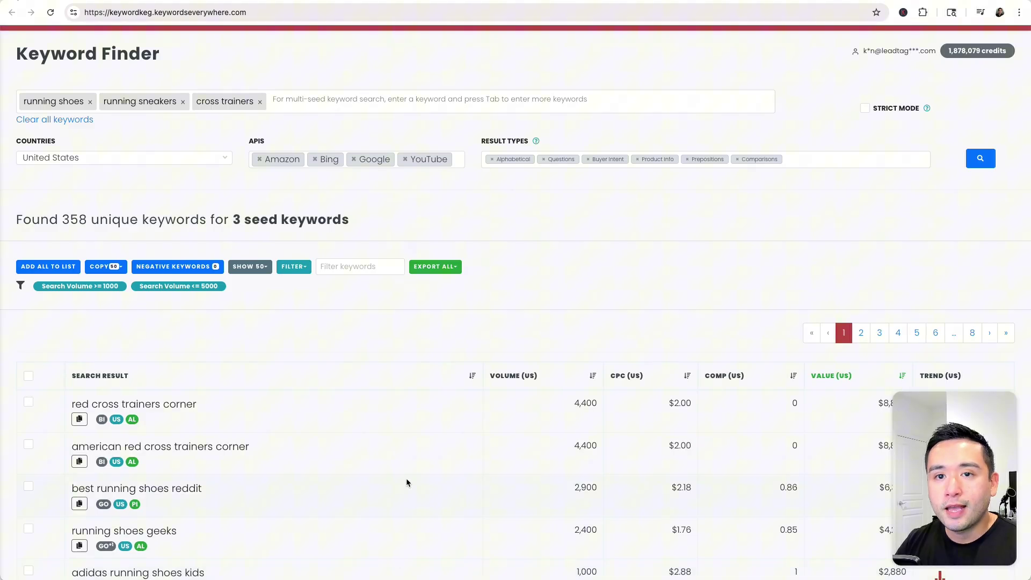
drag(63, 219, 100, 220)
scroll(311, 329, down, 3)
scroll(313, 330, down, 10)
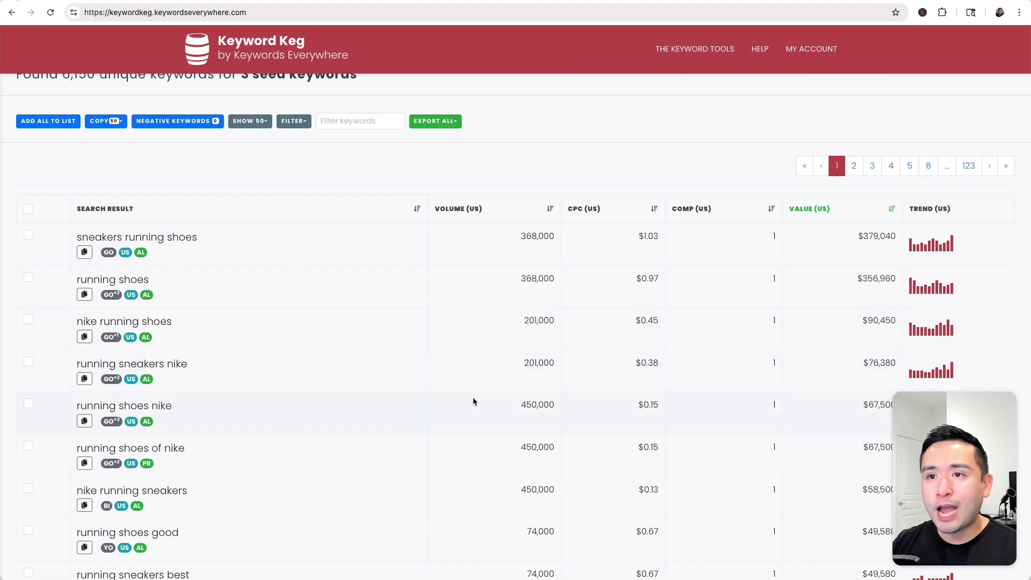
Step: Filter the unrestricted keyword results by the word "nike"
scroll(473, 397, down, 2)
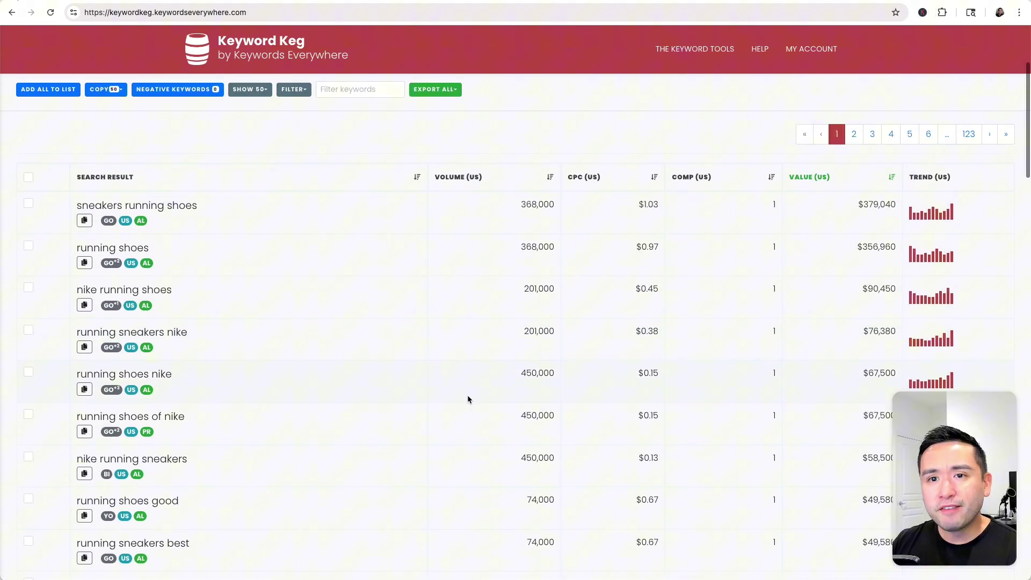
scroll(272, 231, up, 3)
scroll(365, 164, up, 1)
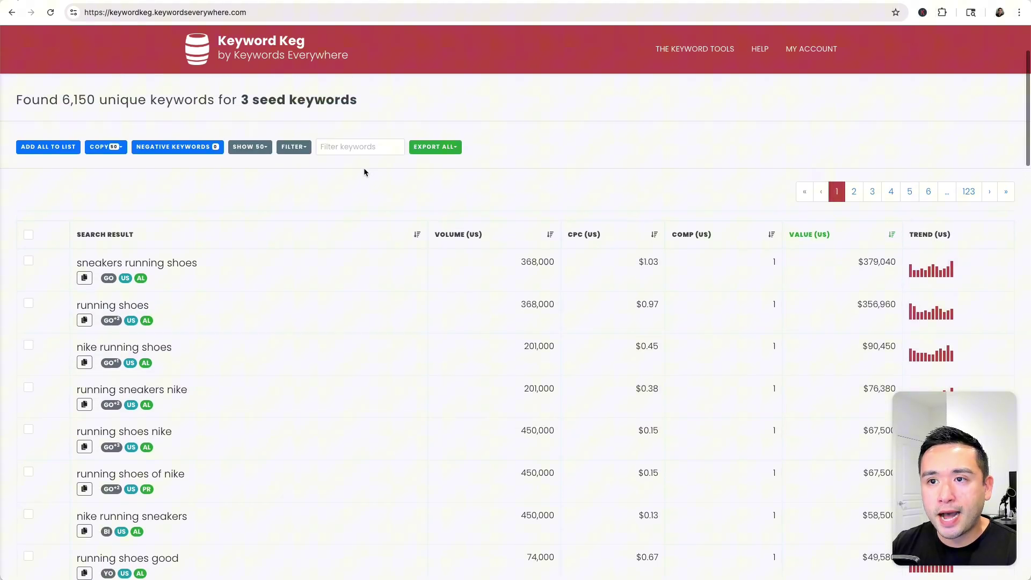
click(350, 147)
text(nike)
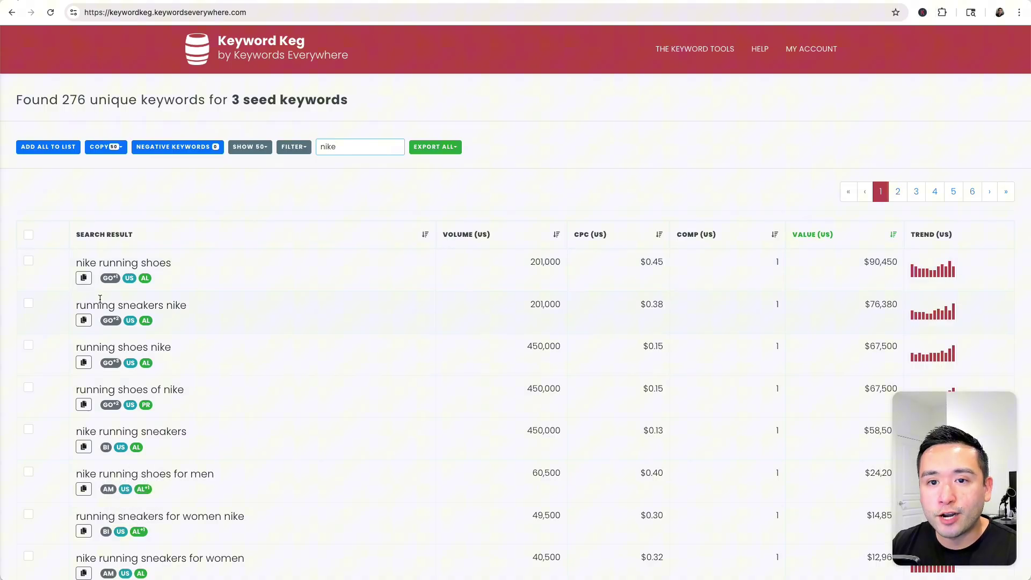
Step: Select all the keywords on the first page of the "nike" results
scroll(83, 263, down, 2)
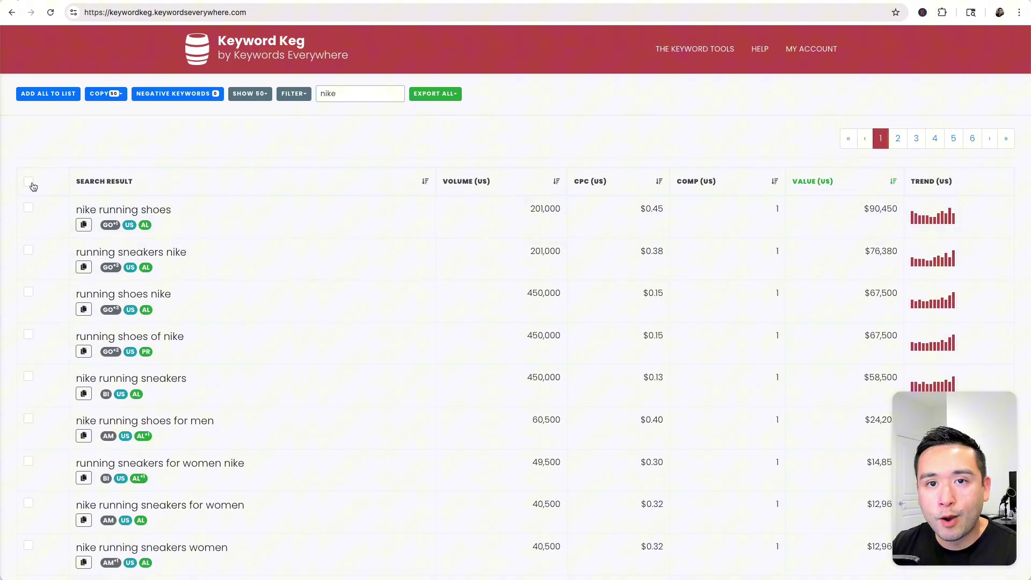
click(30, 183)
scroll(144, 255, down, 15)
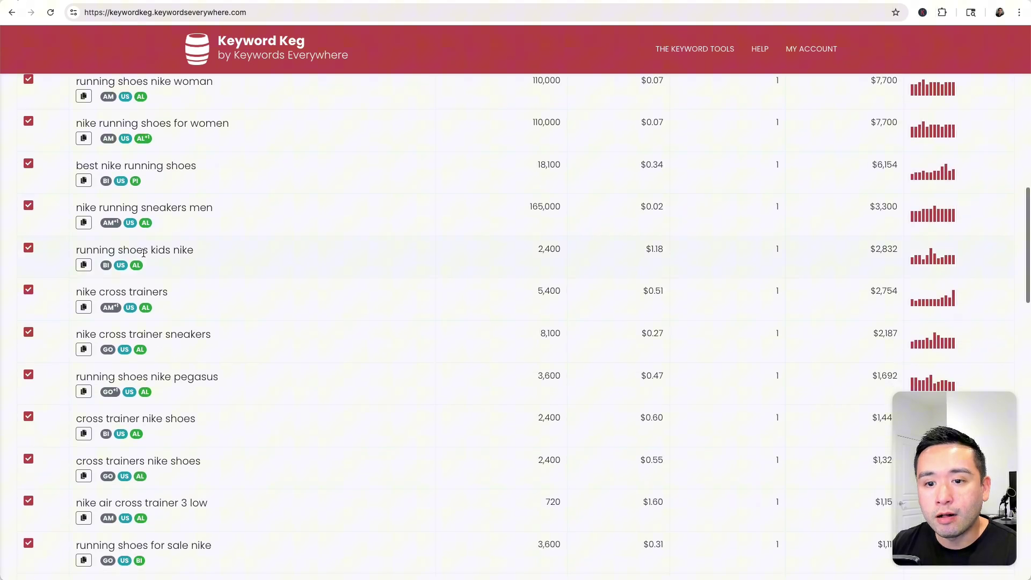
scroll(144, 255, up, 20)
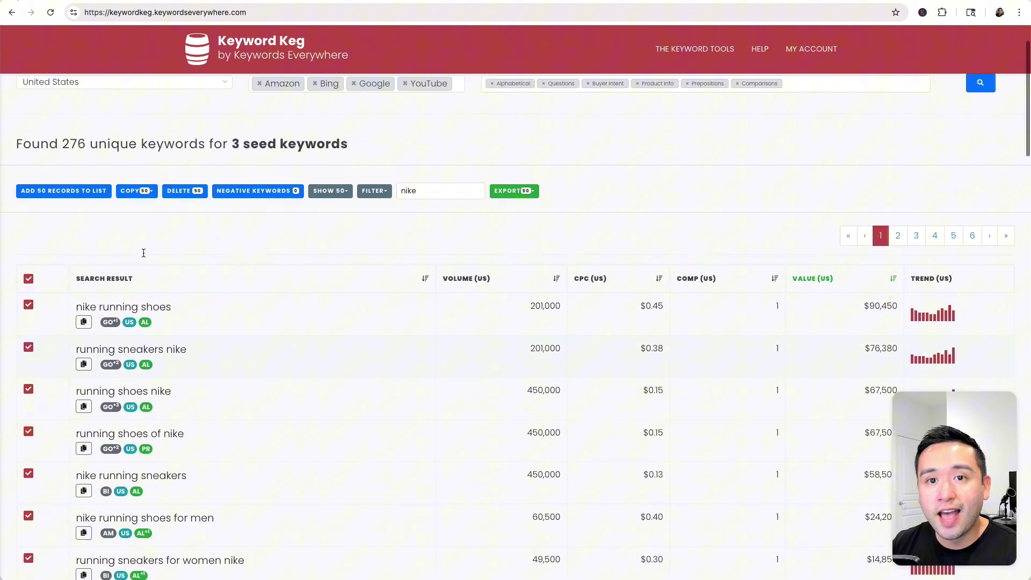
Step: Add the selected keywords to a new list named "Nike"
click(64, 196)
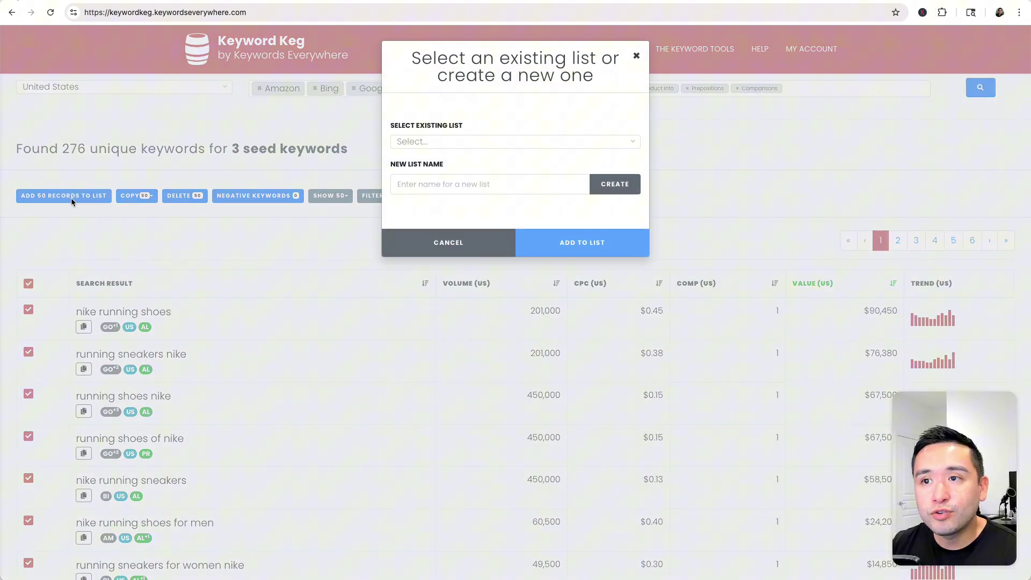
click(436, 184)
text(Nike)
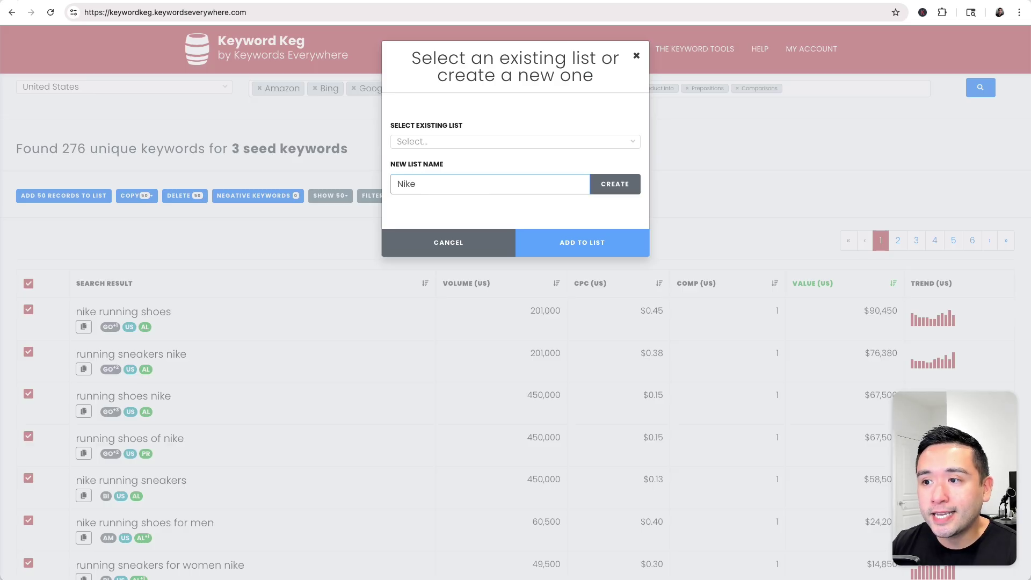
click(611, 187)
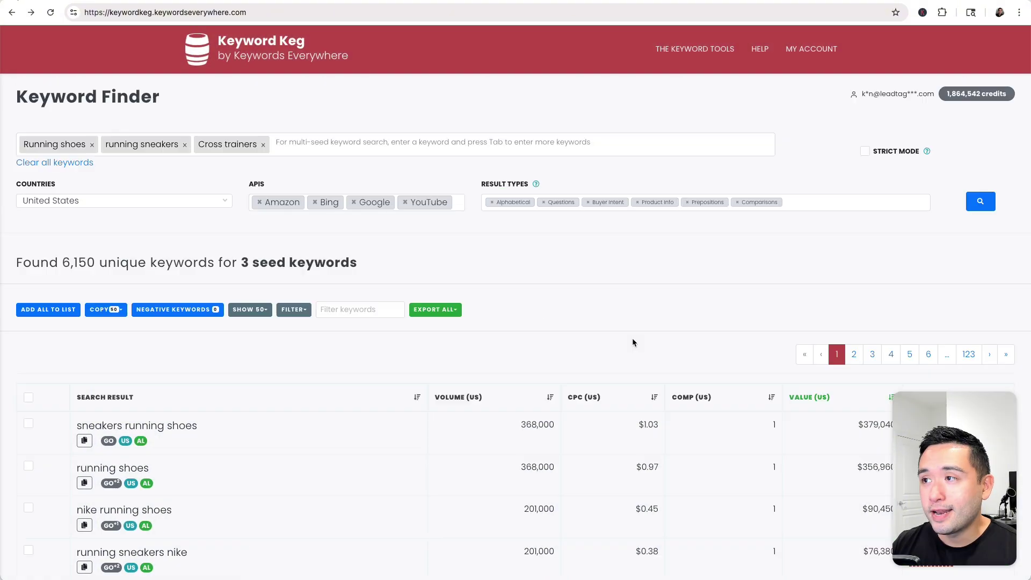
Step: Open the Nike list from the account's saved keywords and look through its keywords
click(810, 49)
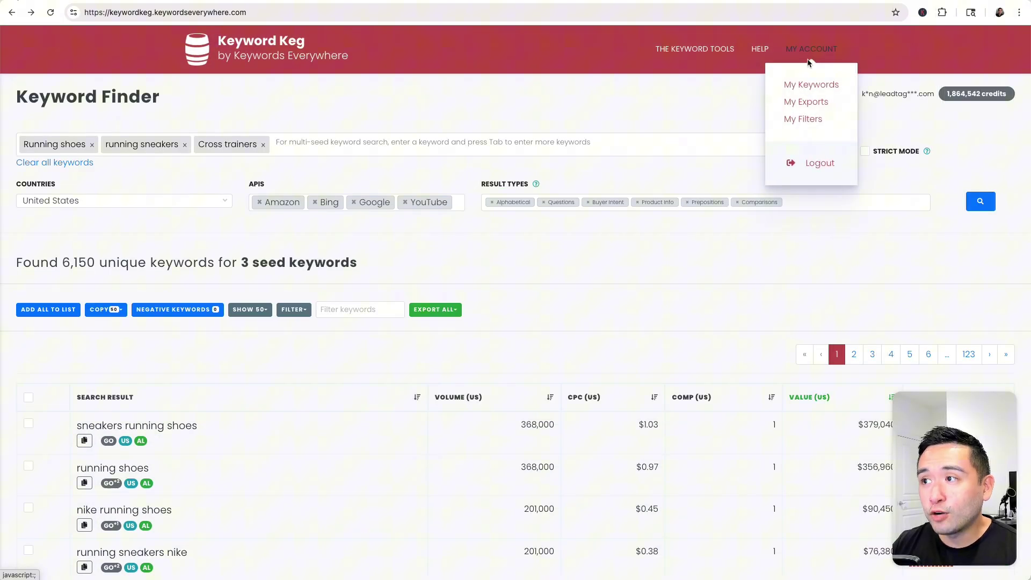
click(798, 86)
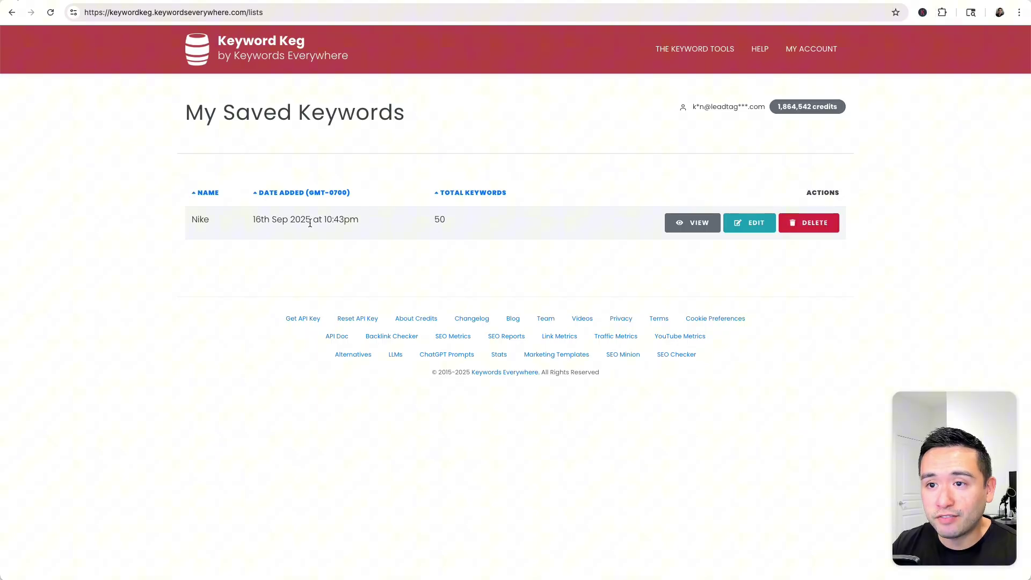
click(692, 222)
scroll(180, 334, down, 5)
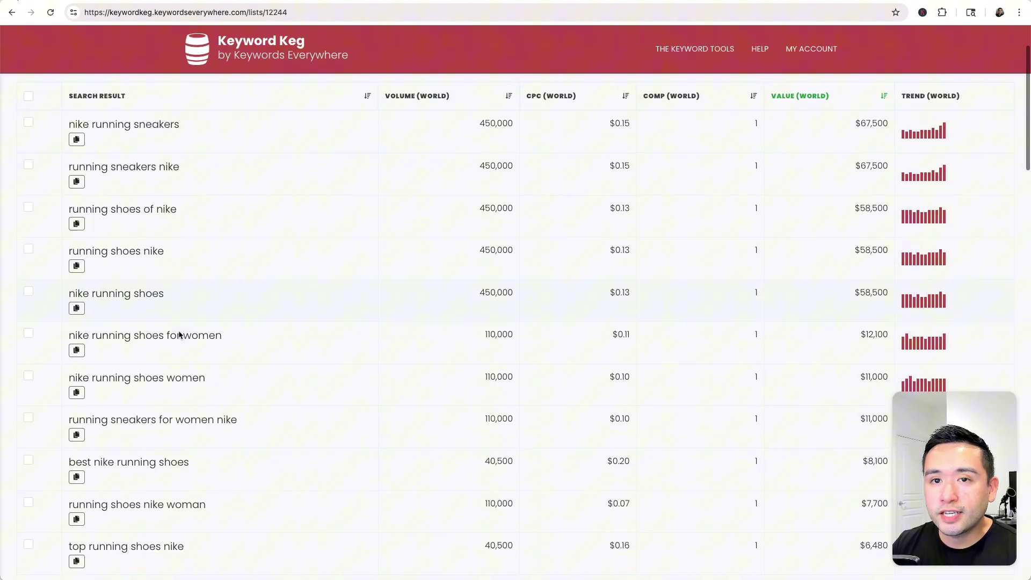
scroll(180, 337, up, 5)
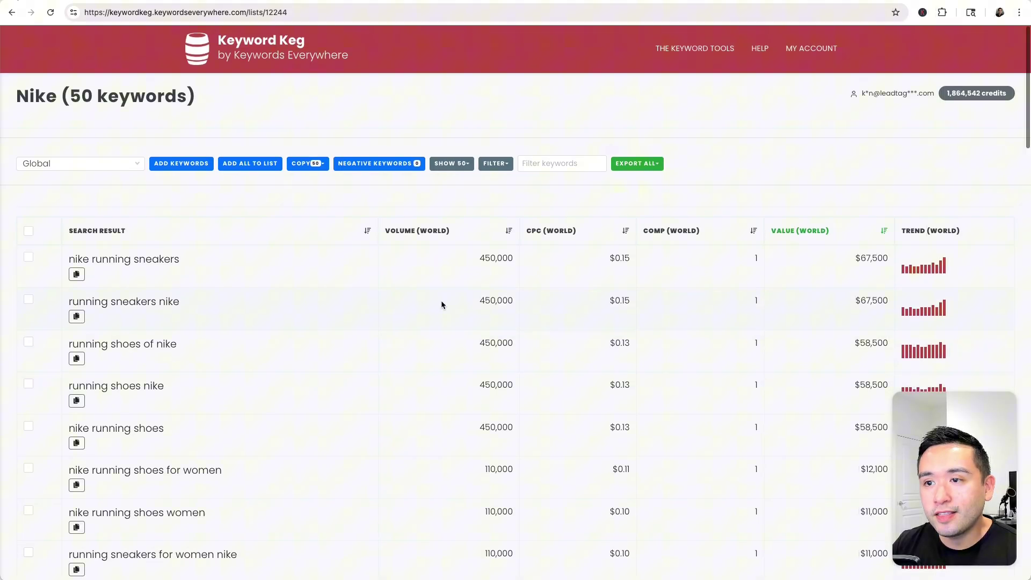
scroll(440, 300, down, 3)
scroll(442, 301, up, 2)
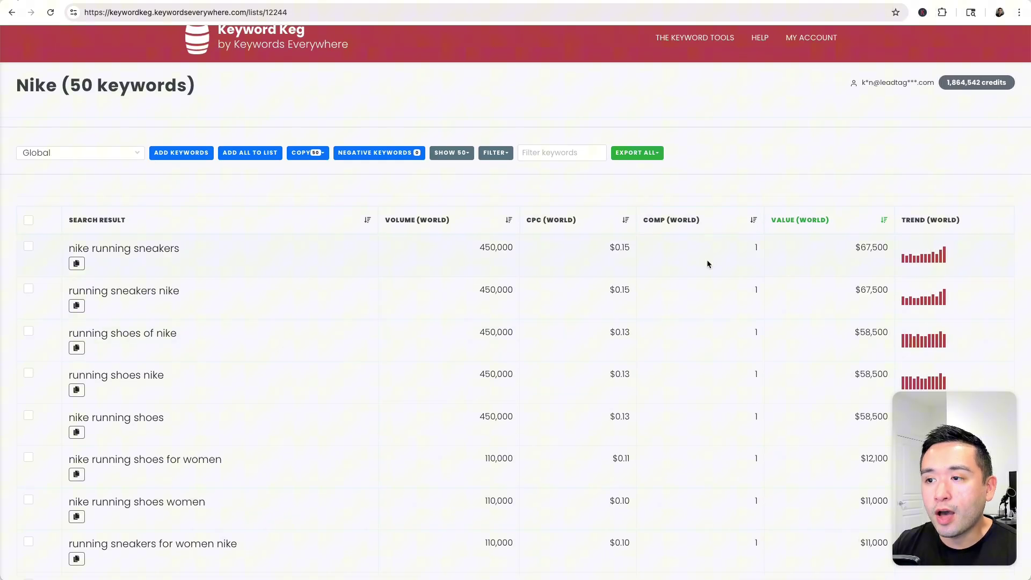
Step: Change the Nike list's country setting to United States
mouse_move(404, 225)
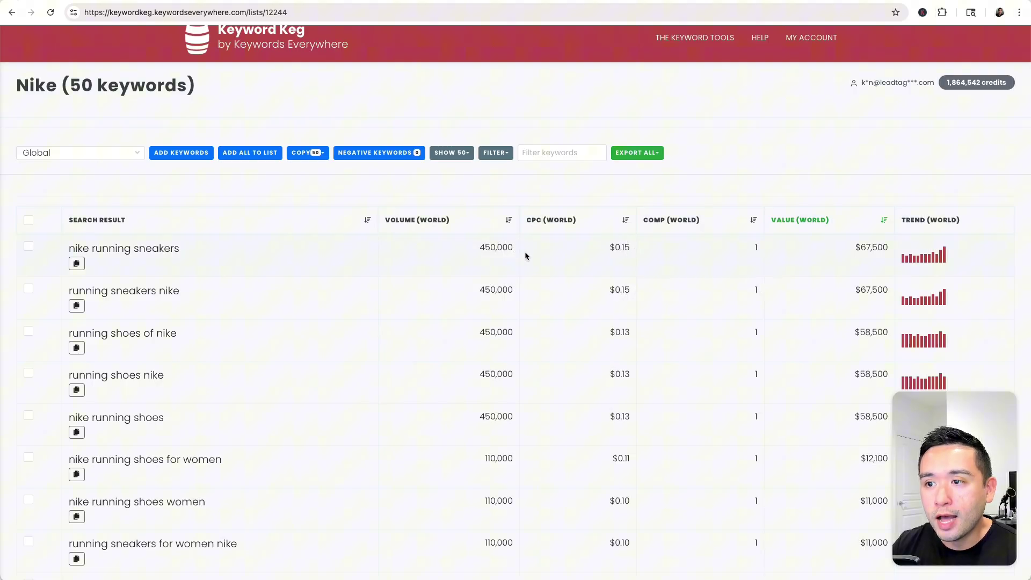
click(97, 153)
scroll(81, 225, down, 5)
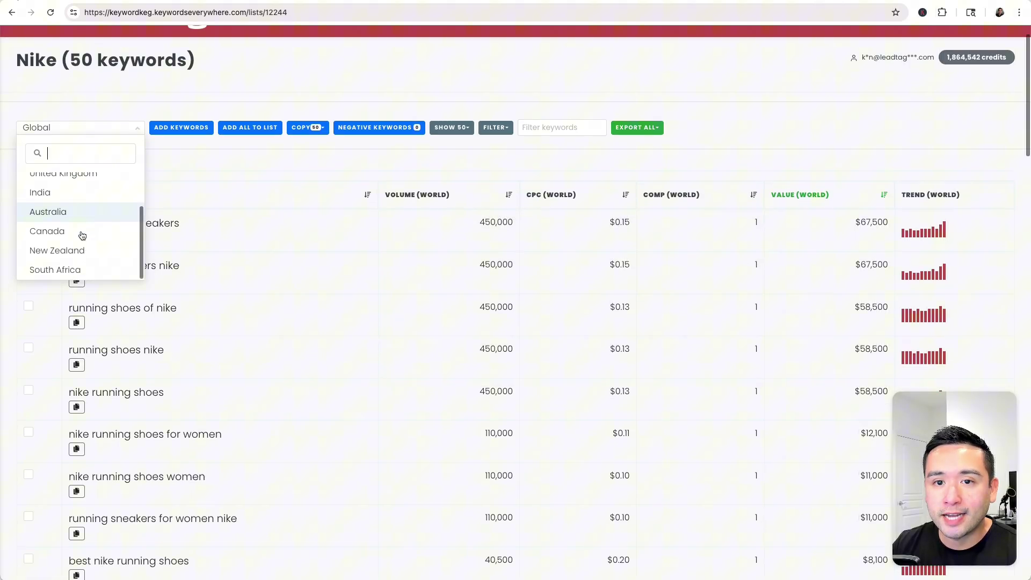
scroll(85, 188, up, 5)
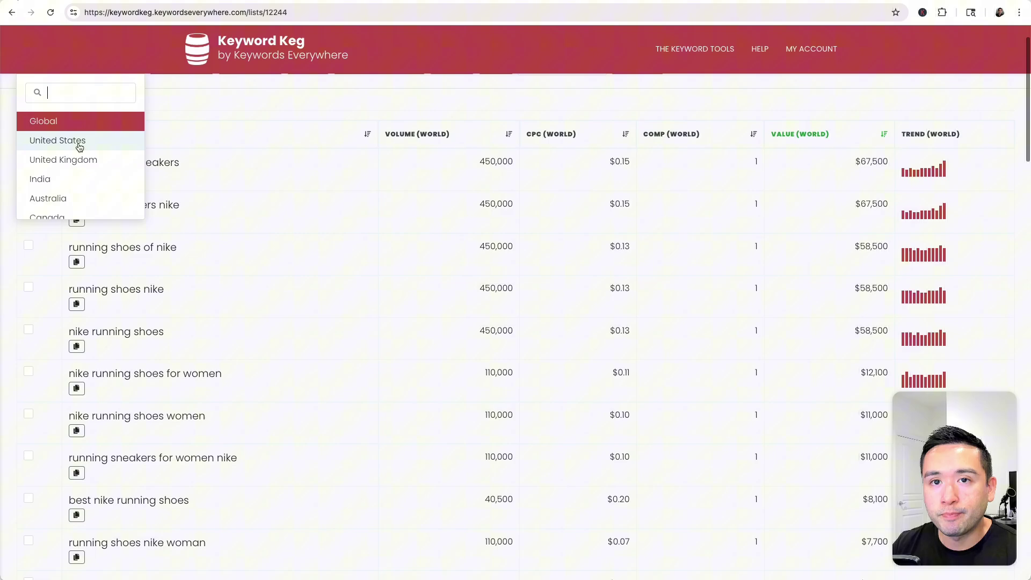
scroll(98, 146, up, 3)
click(59, 231)
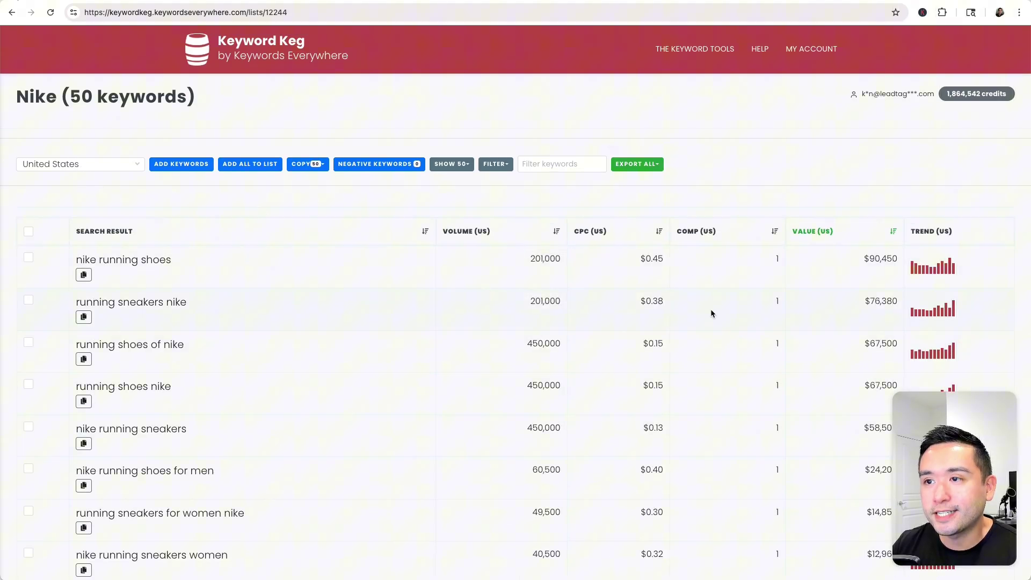
Step: Export all keywords in the Nike list as a CSV file
click(654, 165)
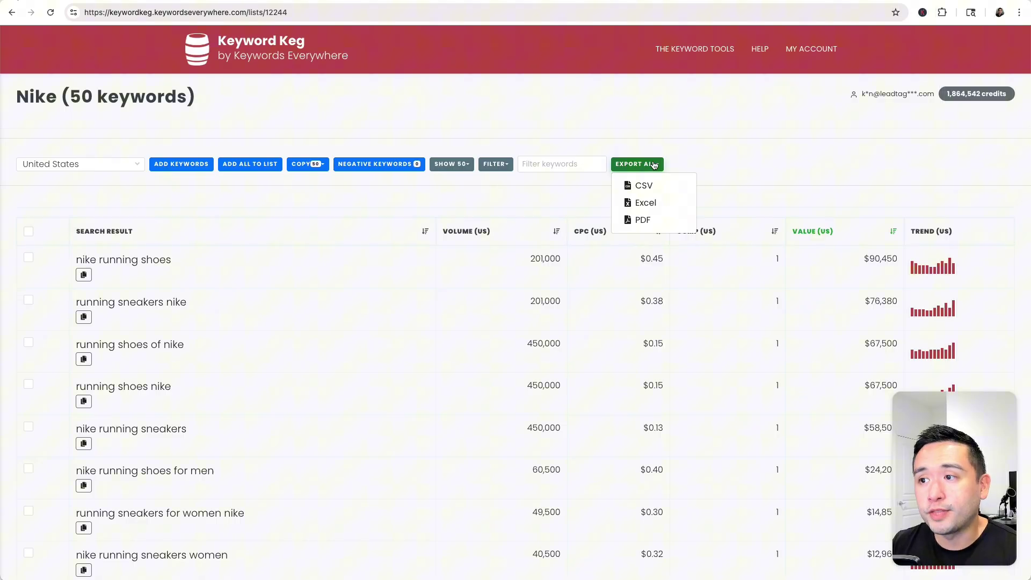
click(663, 190)
click(645, 184)
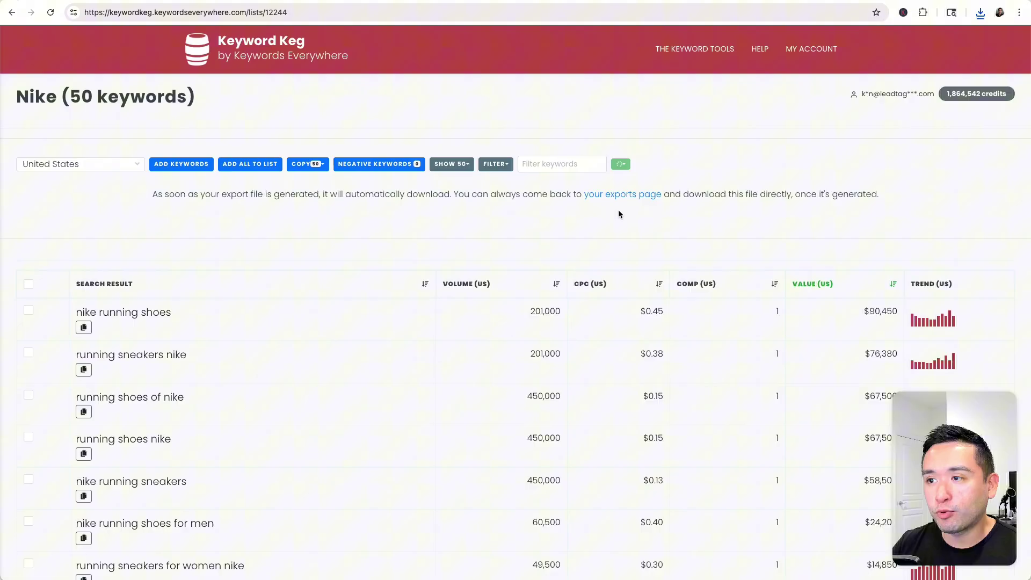
Step: Examine the exported Nike file's keywords, monthly volumes and result-type columns in Excel, and switch back to Keyword Keg in the browser
scroll(249, 238, down, 3)
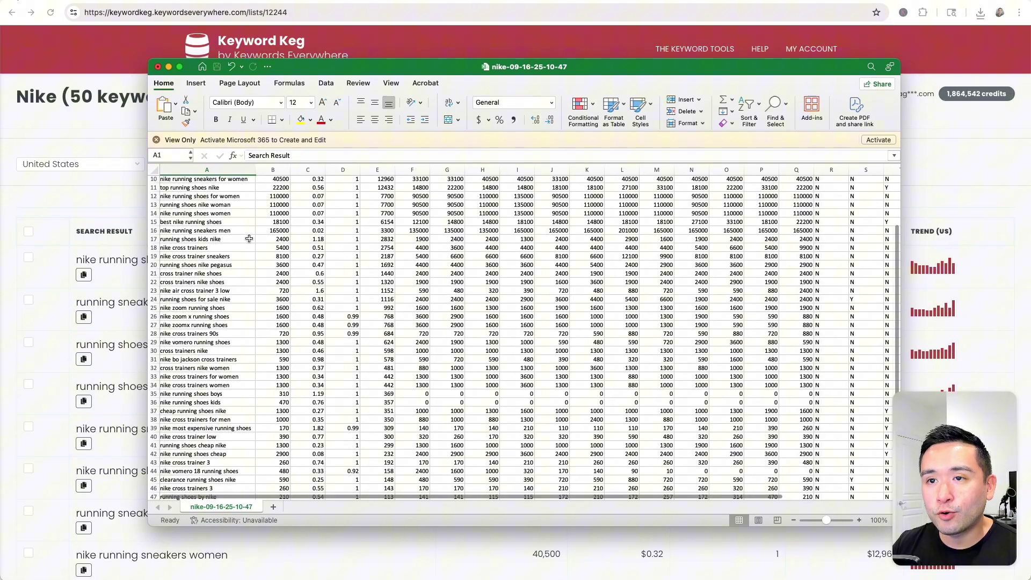
scroll(249, 239, up, 3)
drag(192, 189, 203, 387)
drag(274, 169, 805, 166)
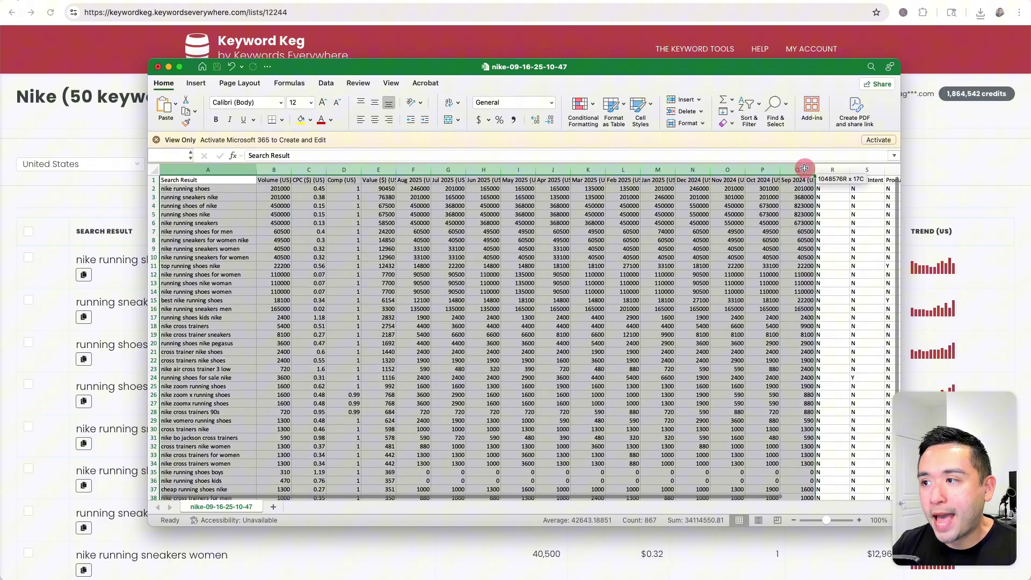
scroll(770, 204, down, 5)
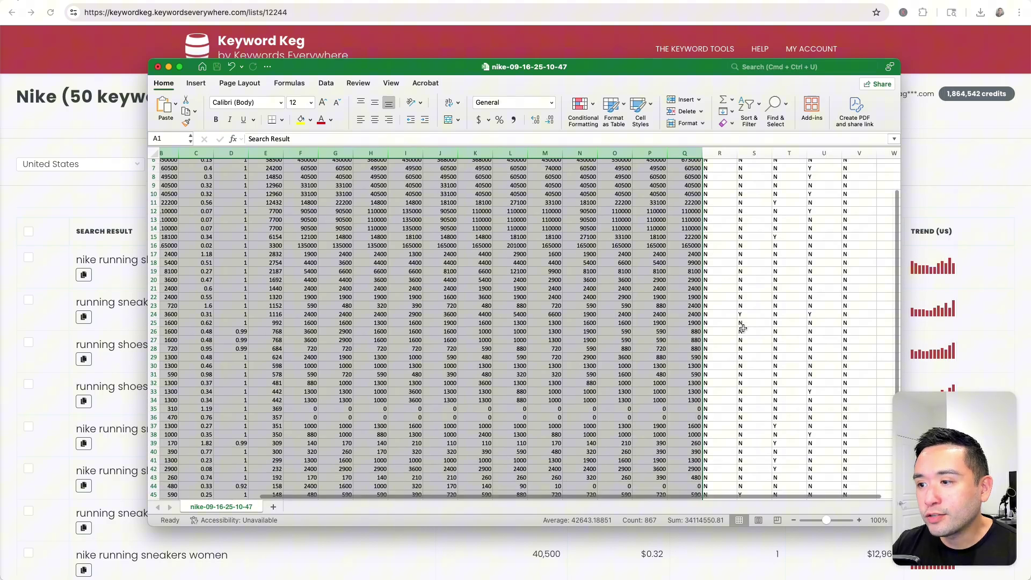
drag(718, 274, 821, 411)
click(579, 351)
scroll(483, 269, up, 5)
scroll(483, 268, left, 2)
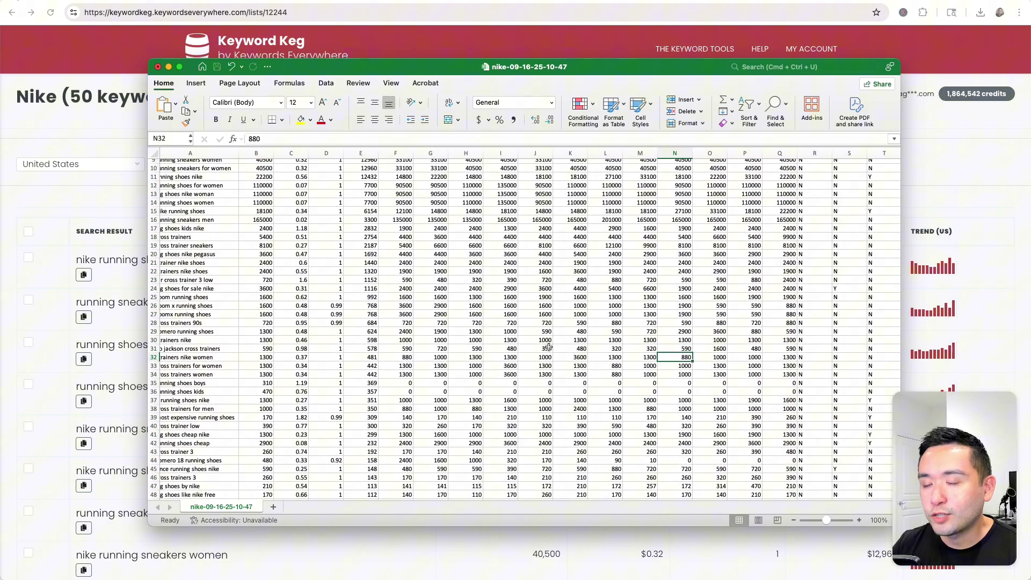
scroll(365, 226, left, 1)
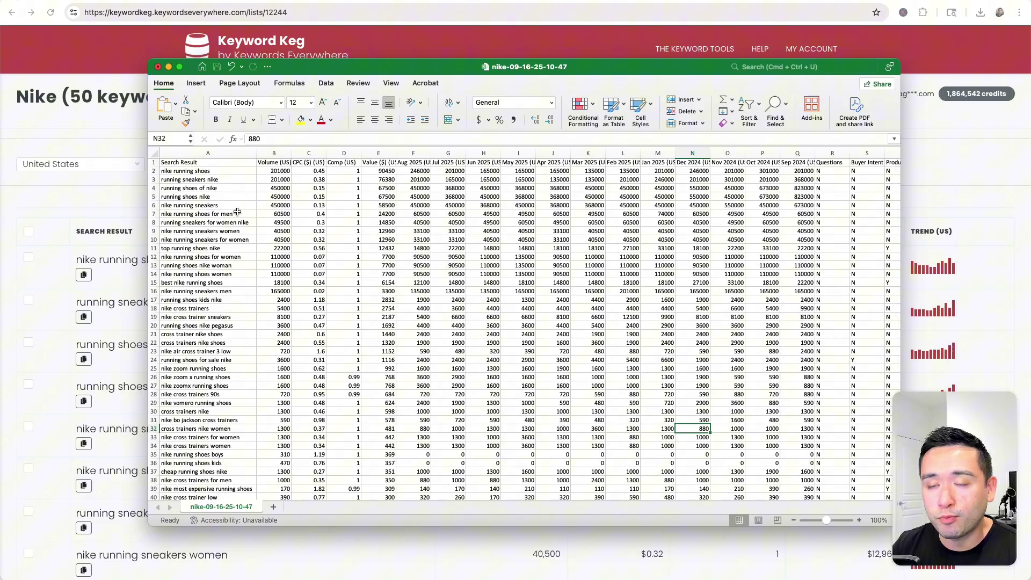
key(super+Tab)
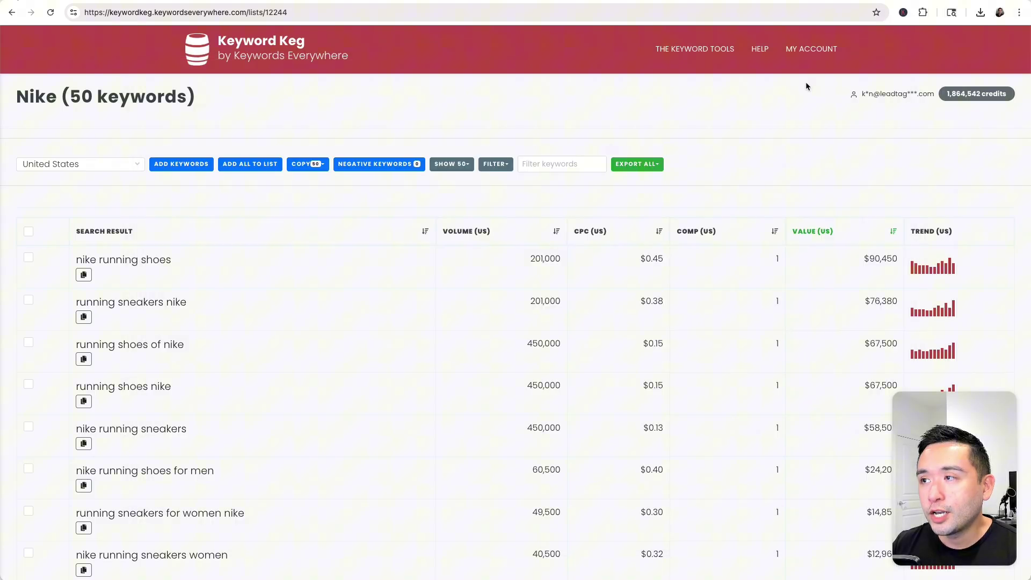
Step: Go back to the Keyword Finder results and look through the search APIs available for the keyword search
click(812, 48)
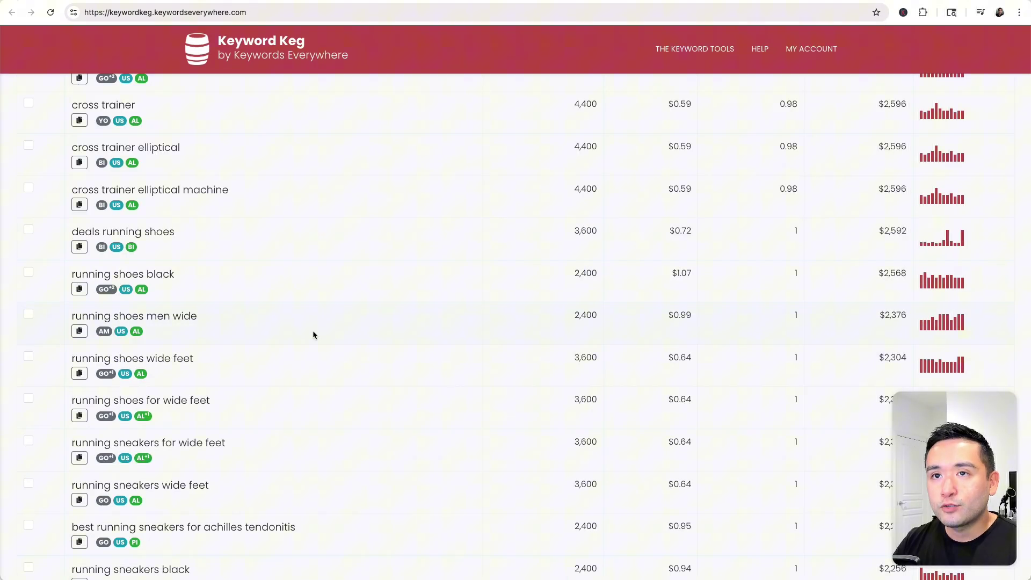
scroll(313, 330, up, 12)
scroll(312, 331, down, 1)
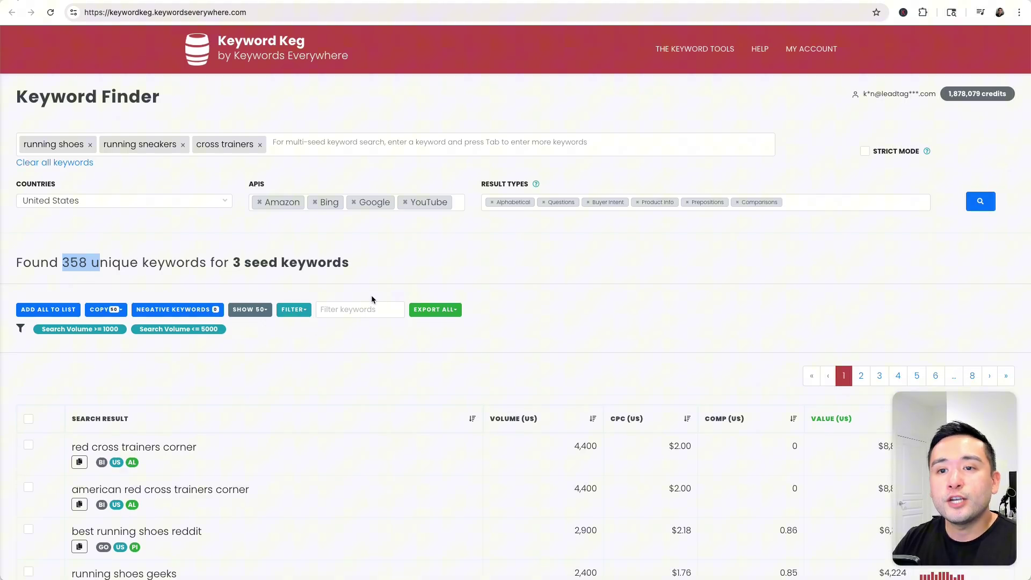
click(457, 203)
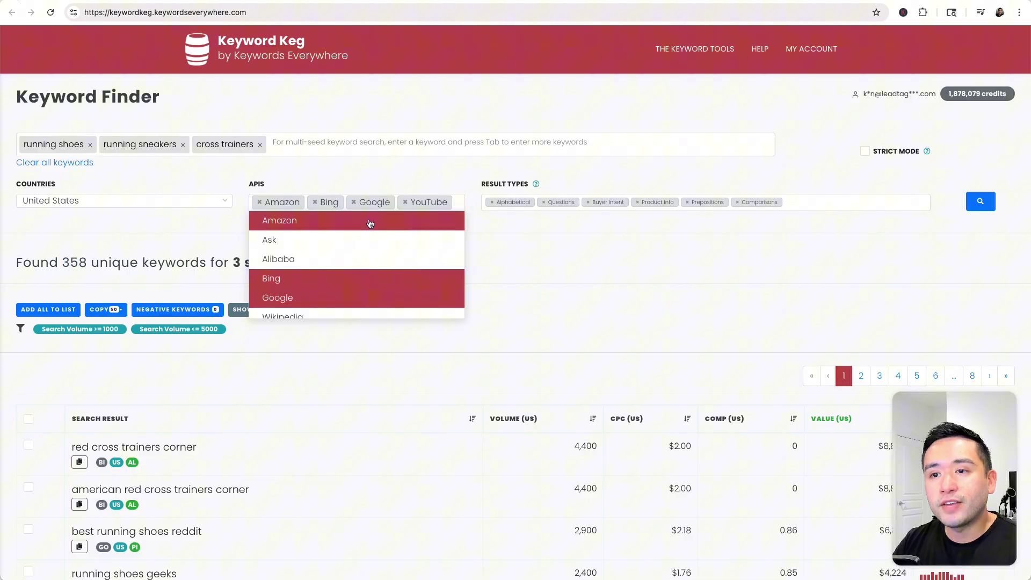
scroll(314, 292, down, 8)
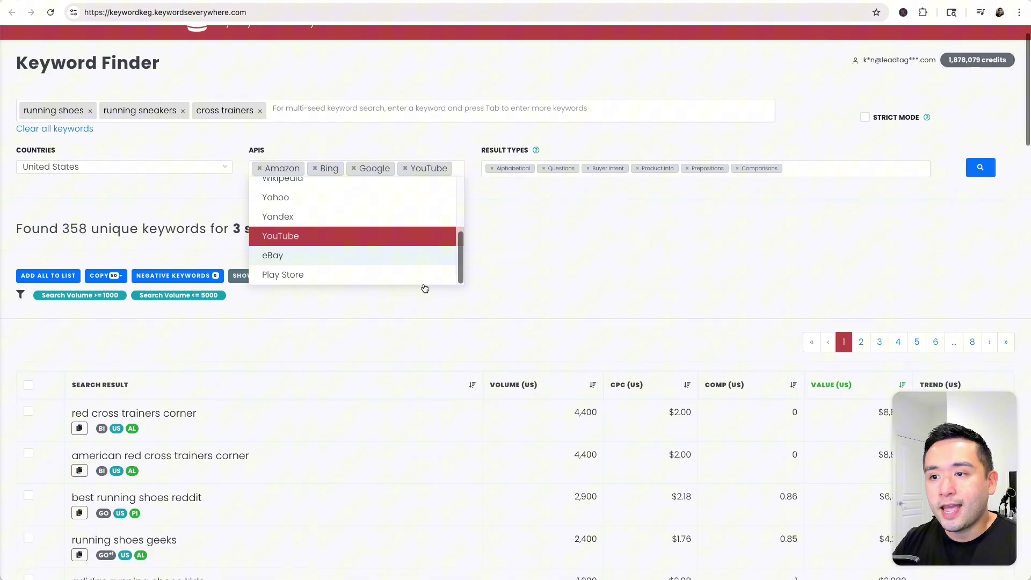
scroll(604, 220, up, 5)
Step: Open the Import Keywords (Paste) tool and set its country to United States
click(722, 47)
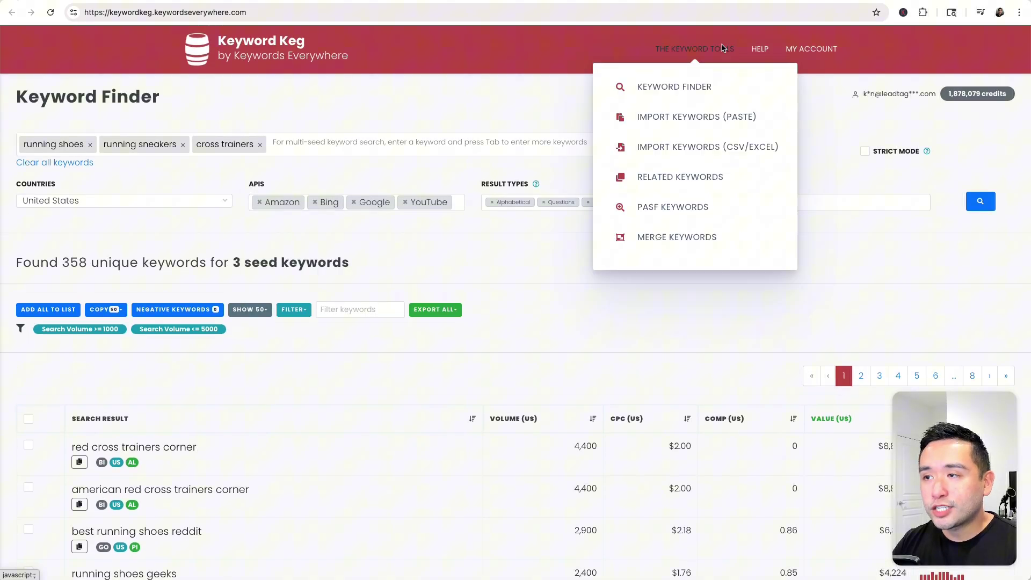
click(701, 119)
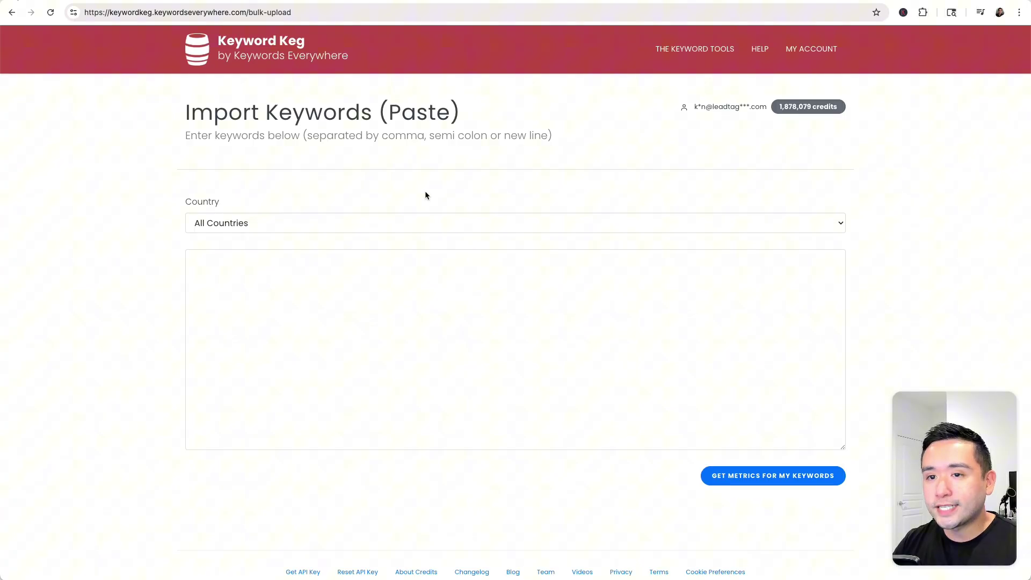
click(220, 226)
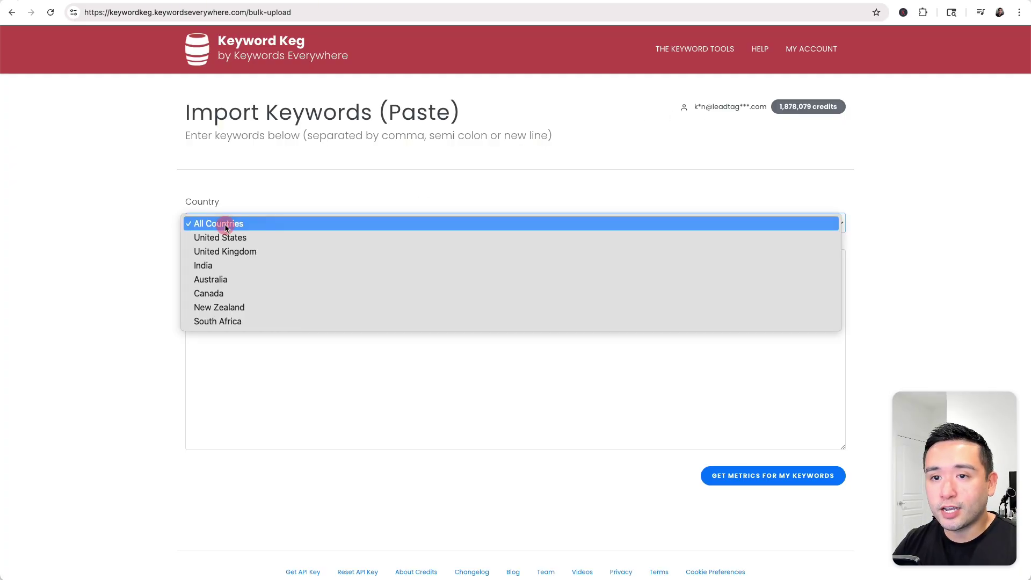
click(255, 236)
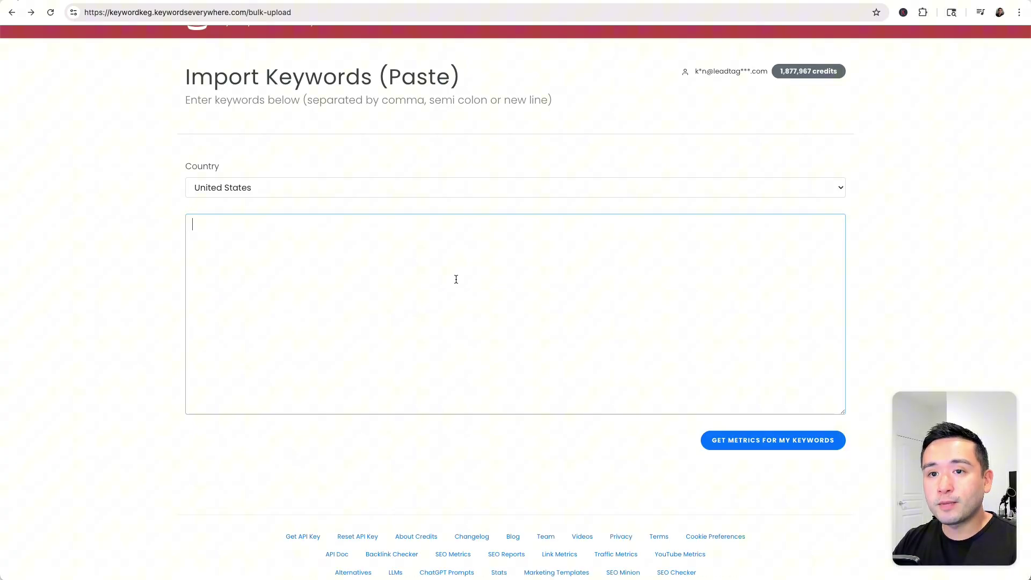
Step: Paste the copied list of running-shoe keywords into the import box and get metrics for them
click(456, 279)
key(super+v)
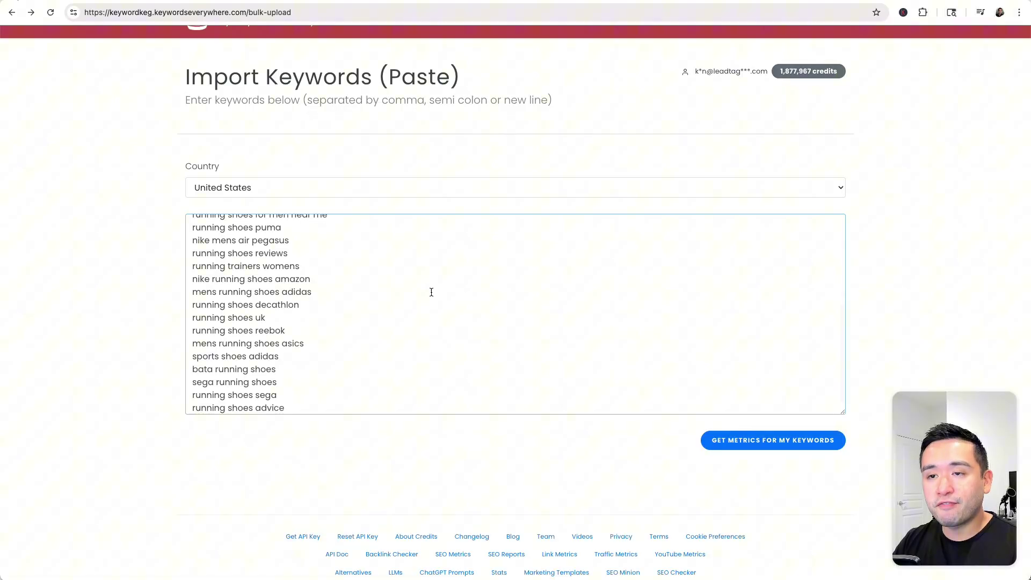
scroll(431, 291, up, 10)
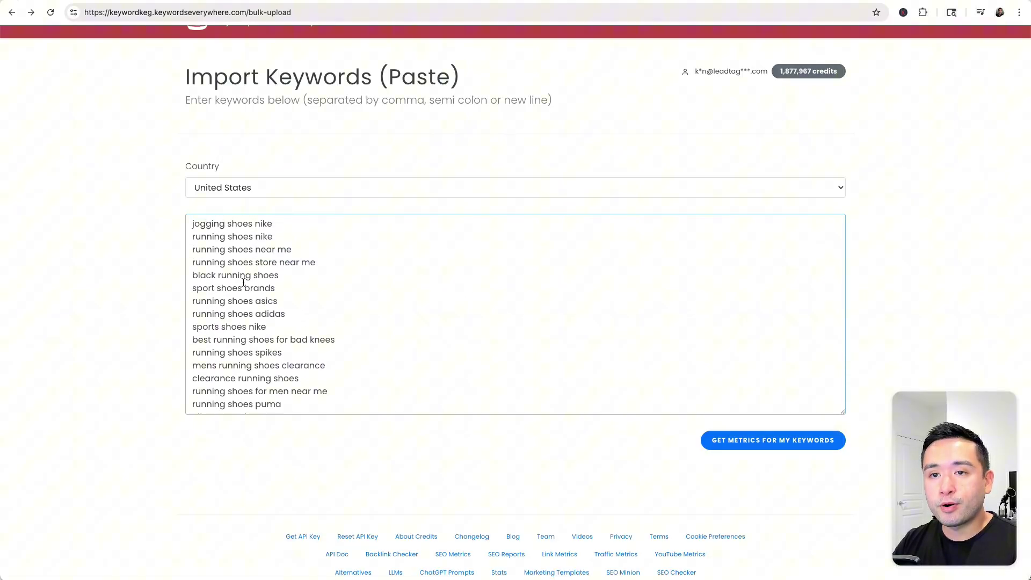
scroll(243, 282, down, 10)
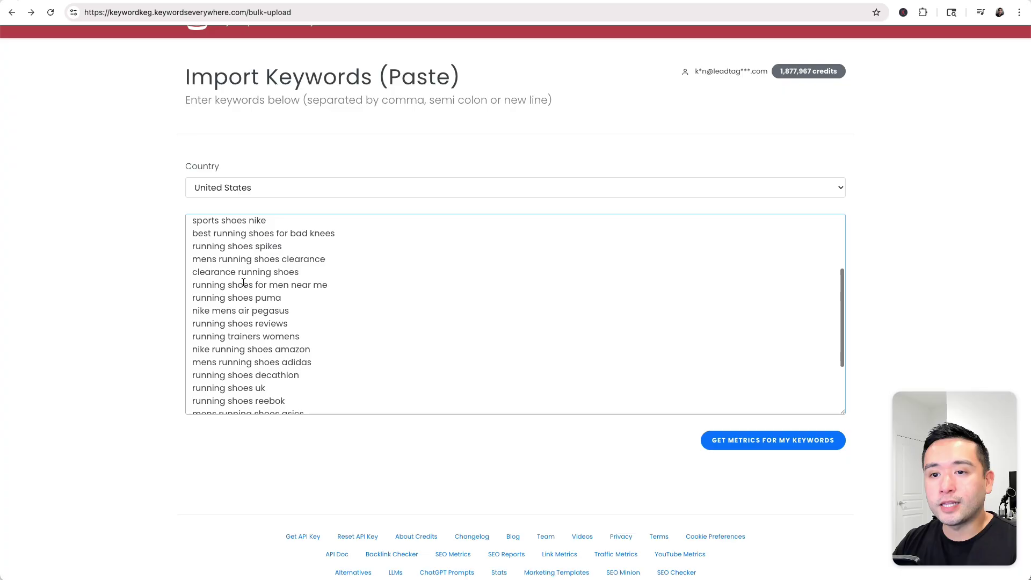
click(738, 441)
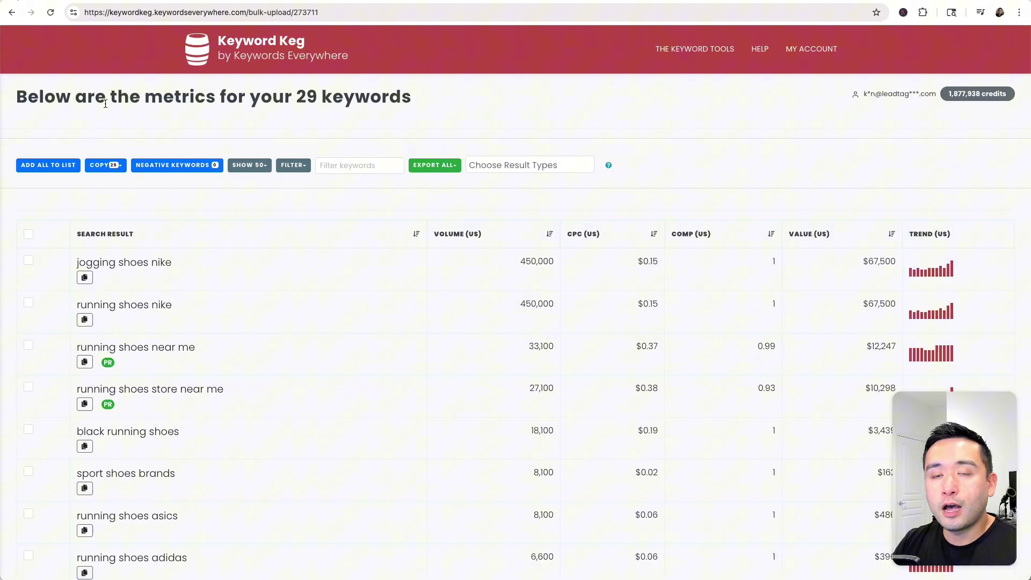
Step: Examine the volume, CPC, competition, value and trend metrics of the imported keywords
drag(119, 99, 394, 99)
click(392, 103)
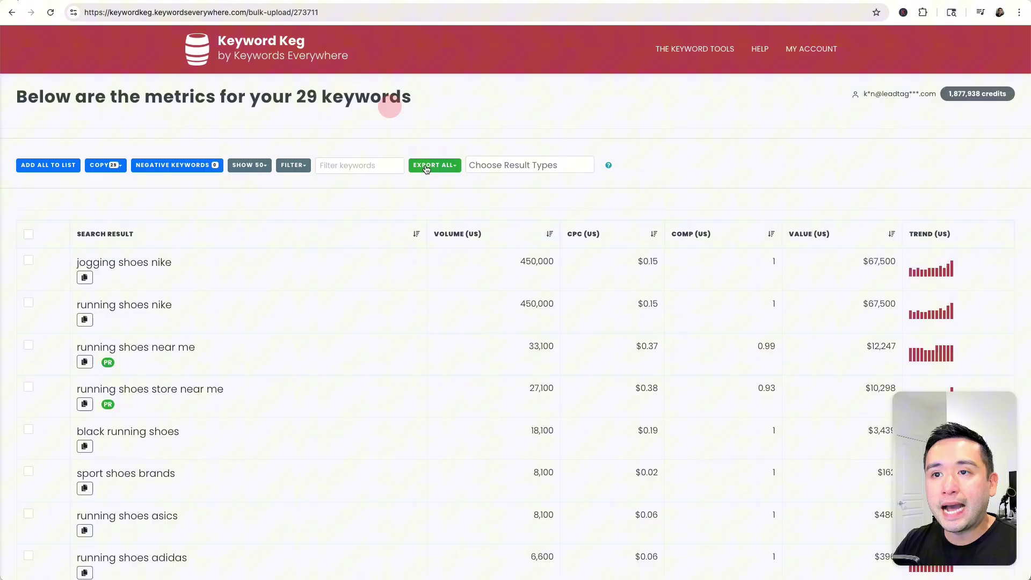
scroll(429, 183, down, 1)
scroll(429, 183, down, 2)
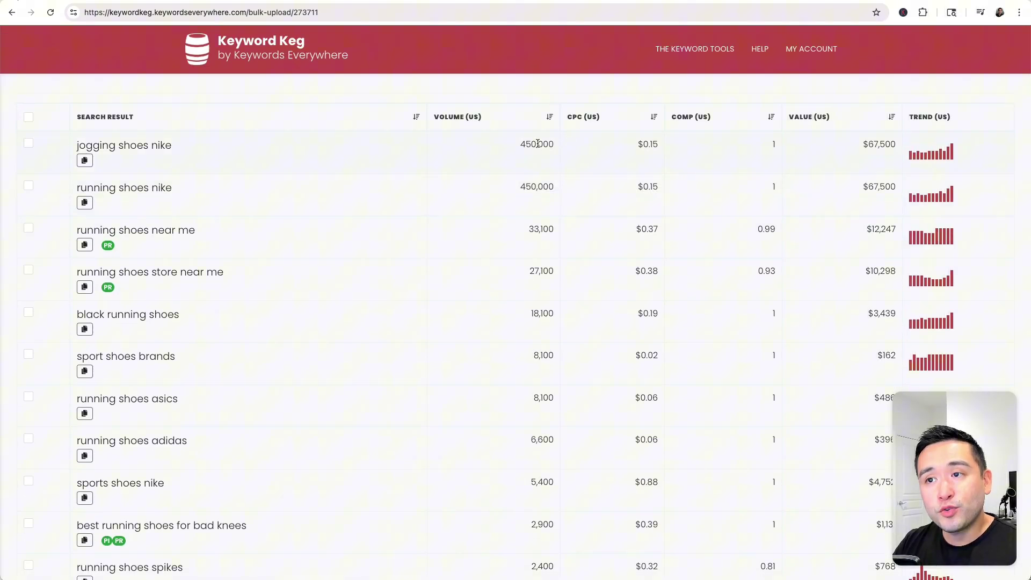
scroll(524, 144, up, 1)
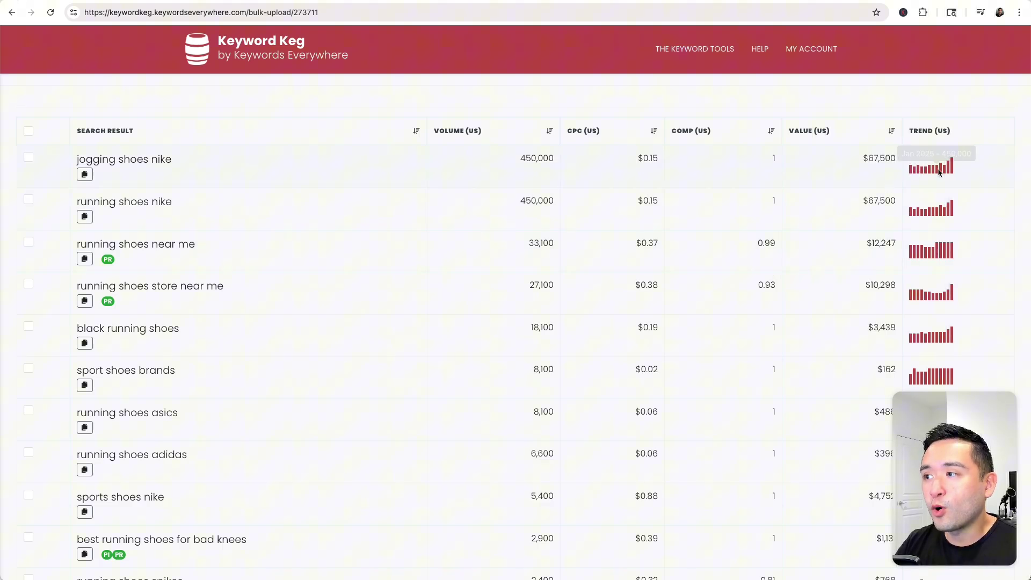
mouse_move(952, 170)
scroll(423, 226, down, 5)
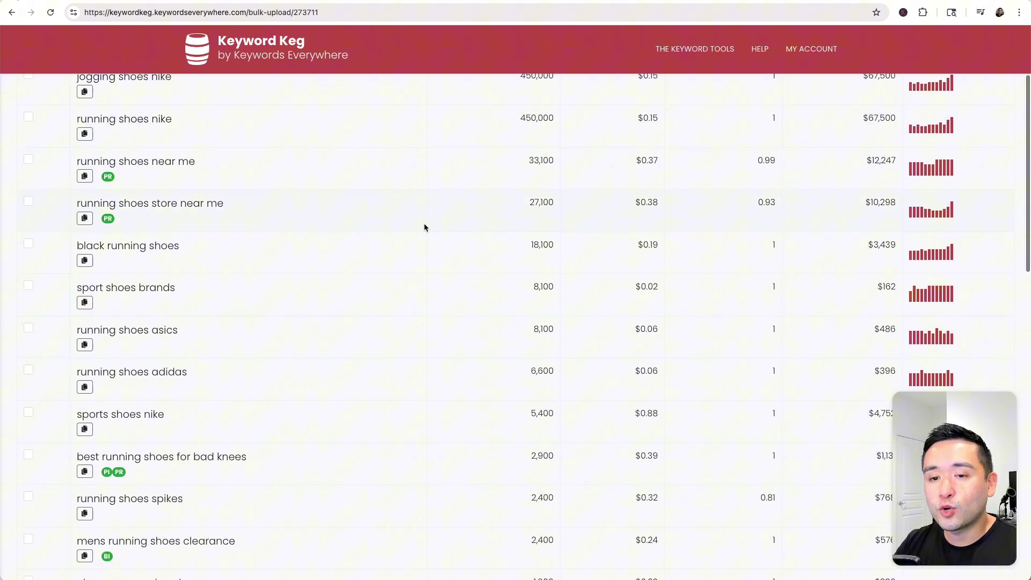
scroll(348, 230, up, 7)
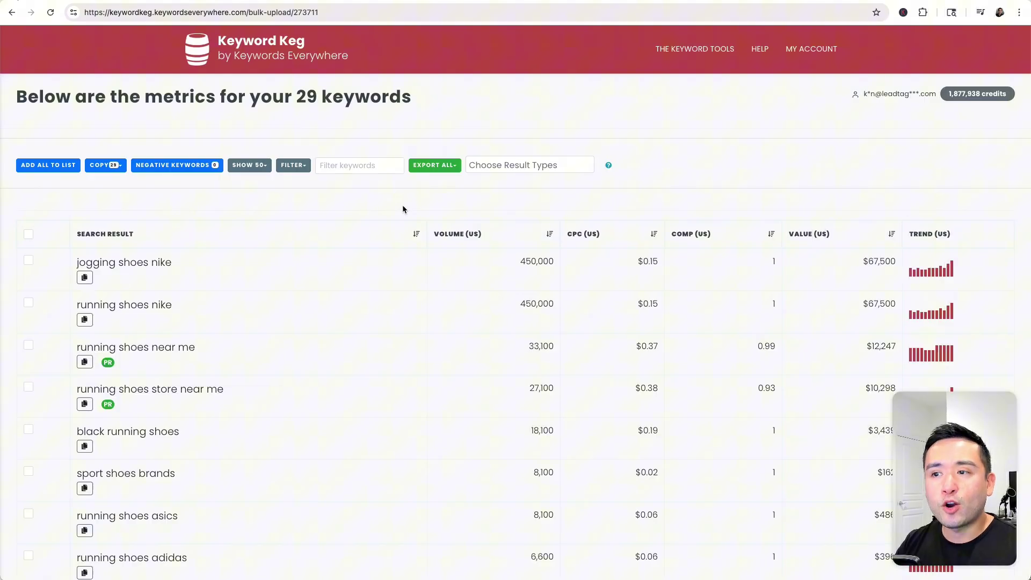
mouse_move(470, 229)
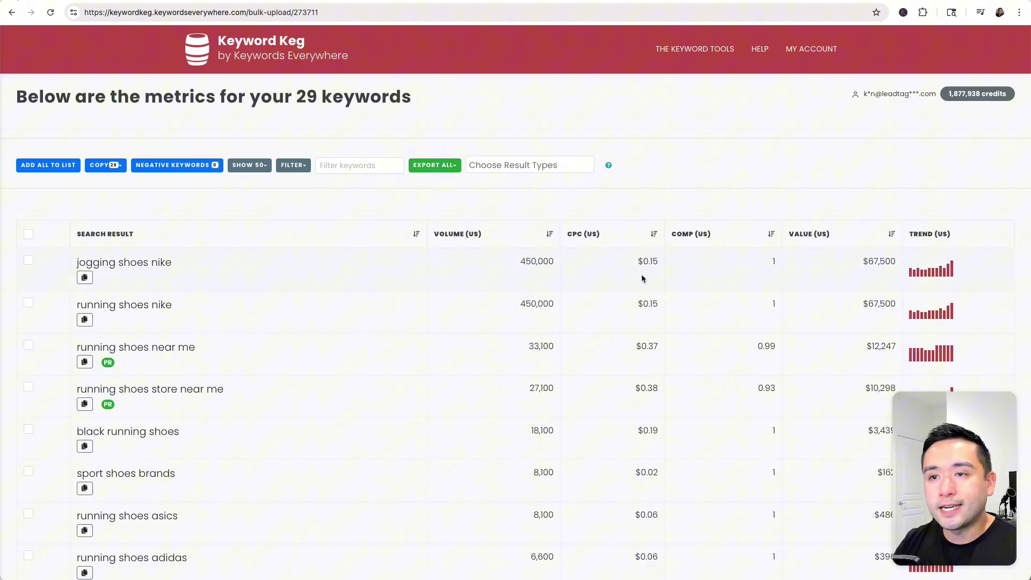
Step: Open the Related Keywords tool, enter the seed keyword "running shoes" and set the country to United States
click(695, 49)
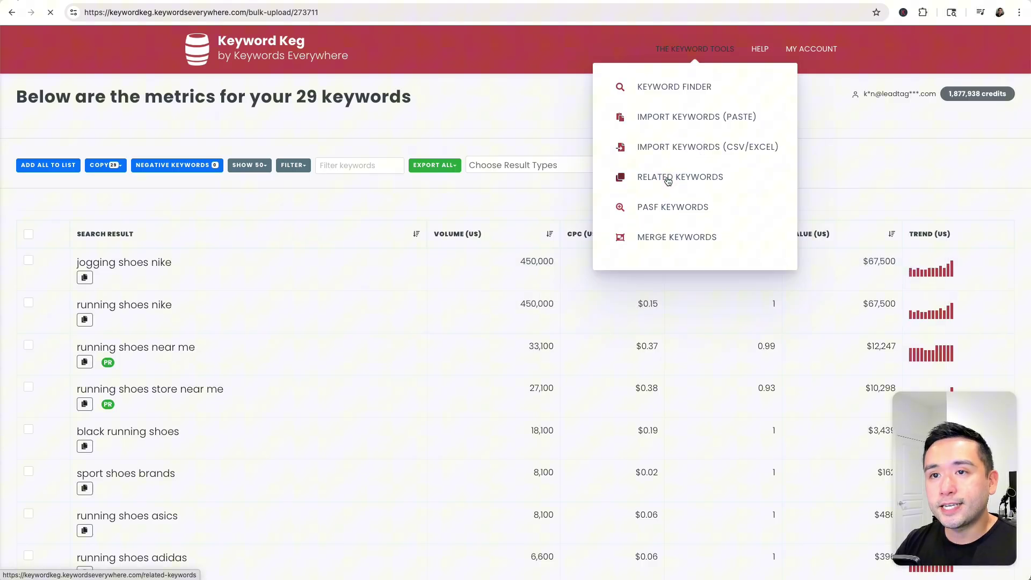
click(670, 177)
text(running shoes)
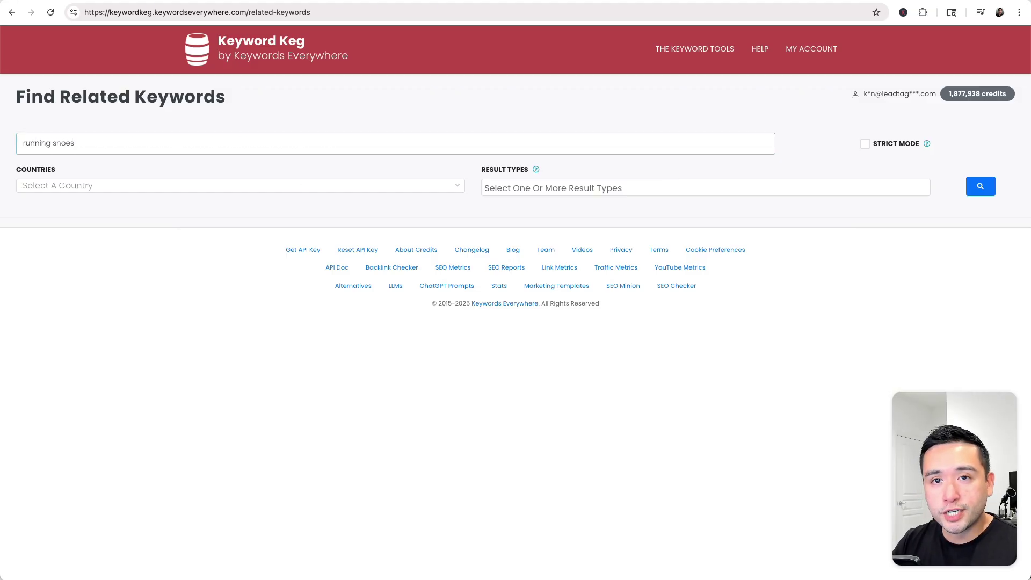
click(283, 187)
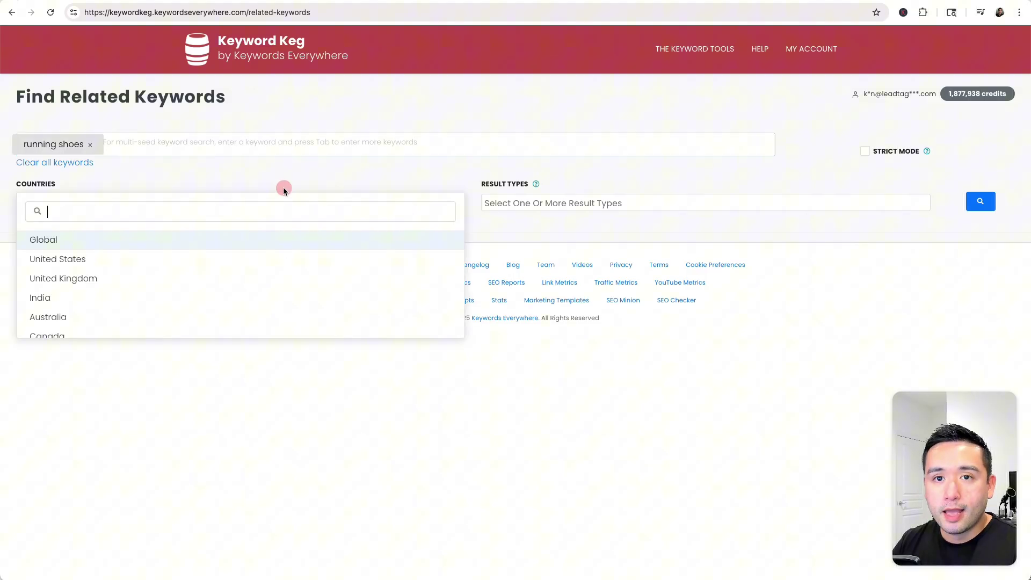
click(113, 258)
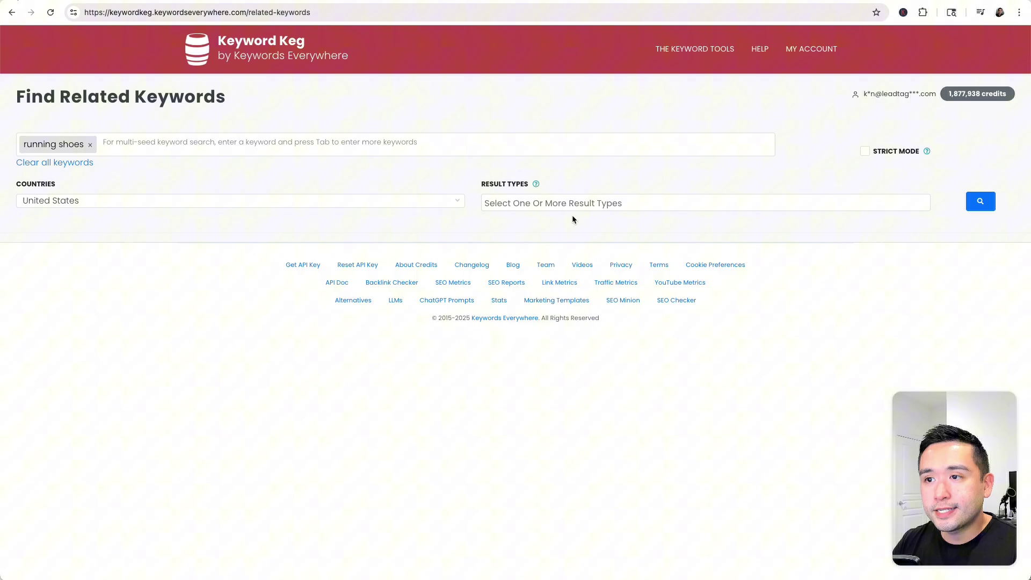
Step: Add the result types Questions, Buyer Intent, Product Info, Prepositions and Comparisons, and run the related keywords search
click(580, 203)
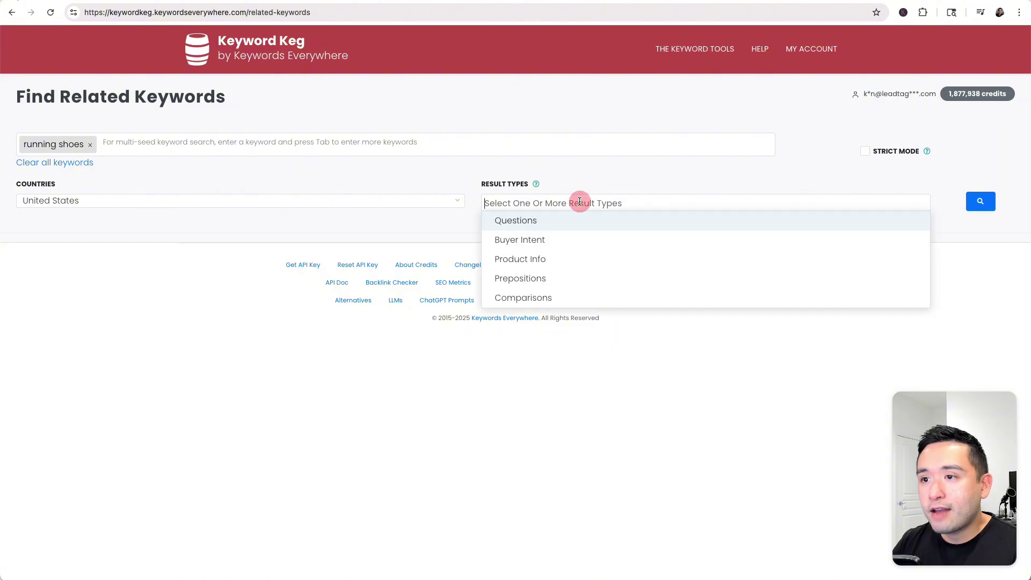
click(533, 225)
click(564, 203)
click(546, 240)
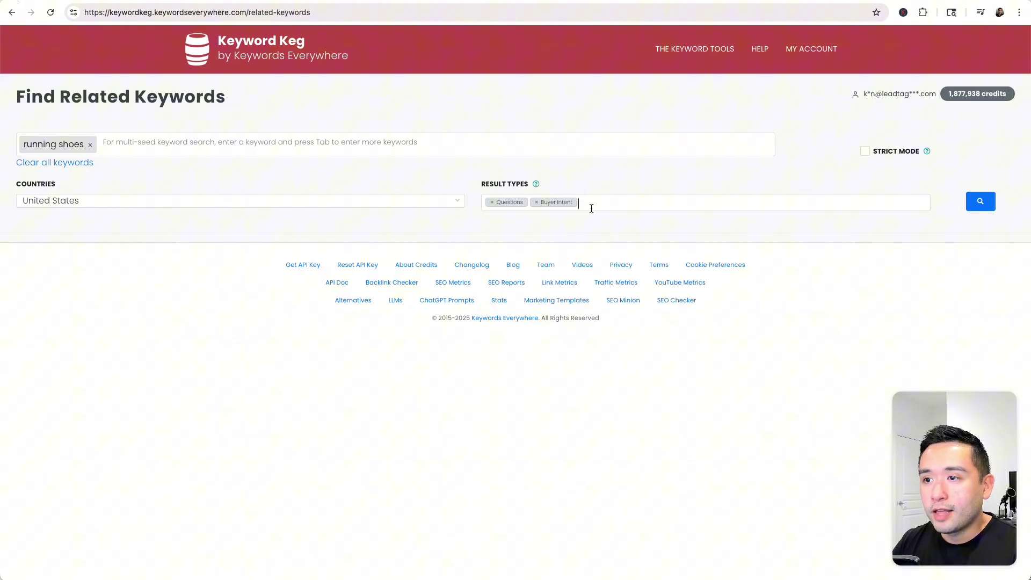
click(591, 209)
click(558, 258)
click(645, 203)
click(505, 278)
click(505, 297)
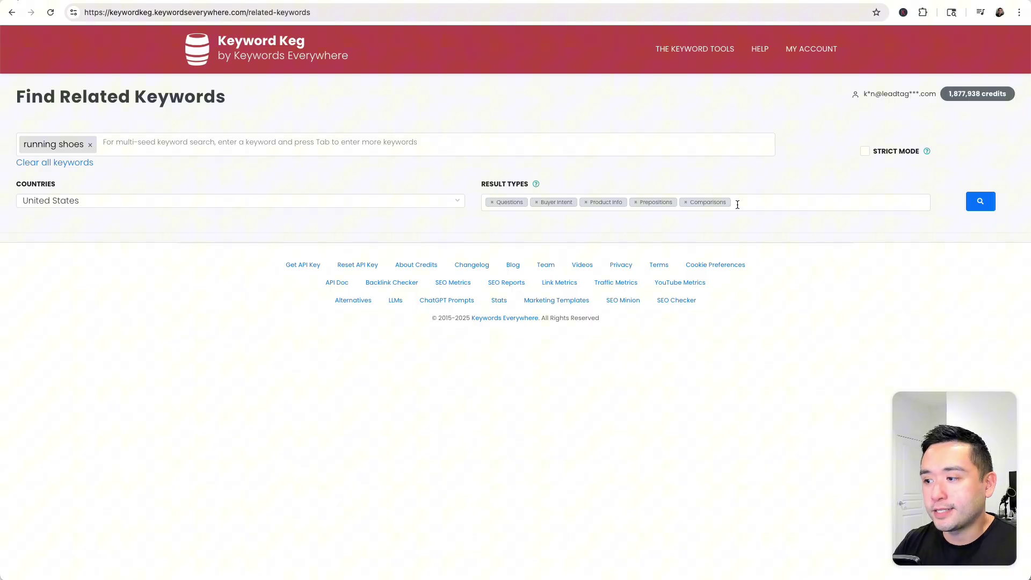
click(977, 213)
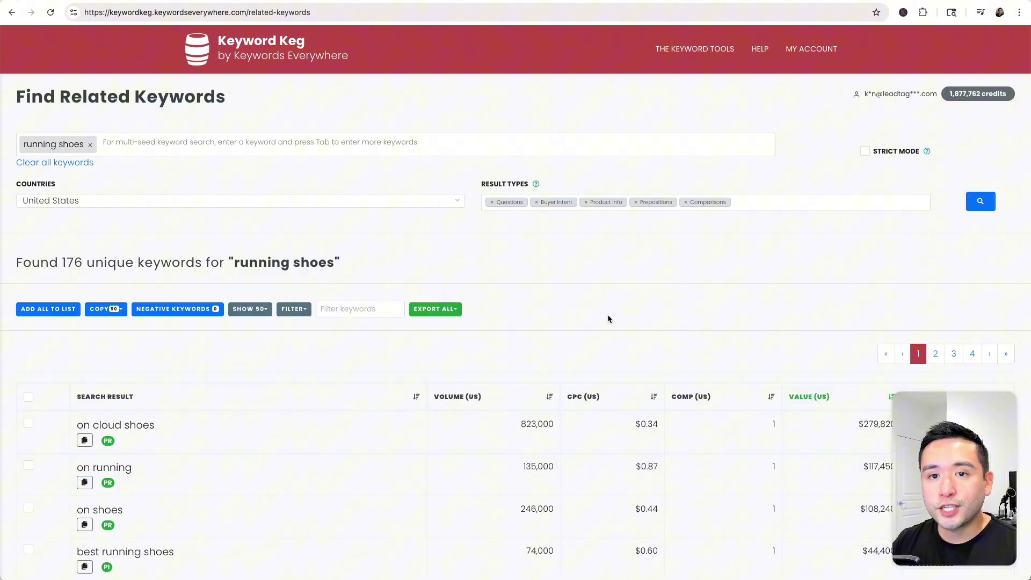
Step: Look through the related keywords found for "running shoes" and read the explanations of the value and volume columns
drag(67, 267, 145, 264)
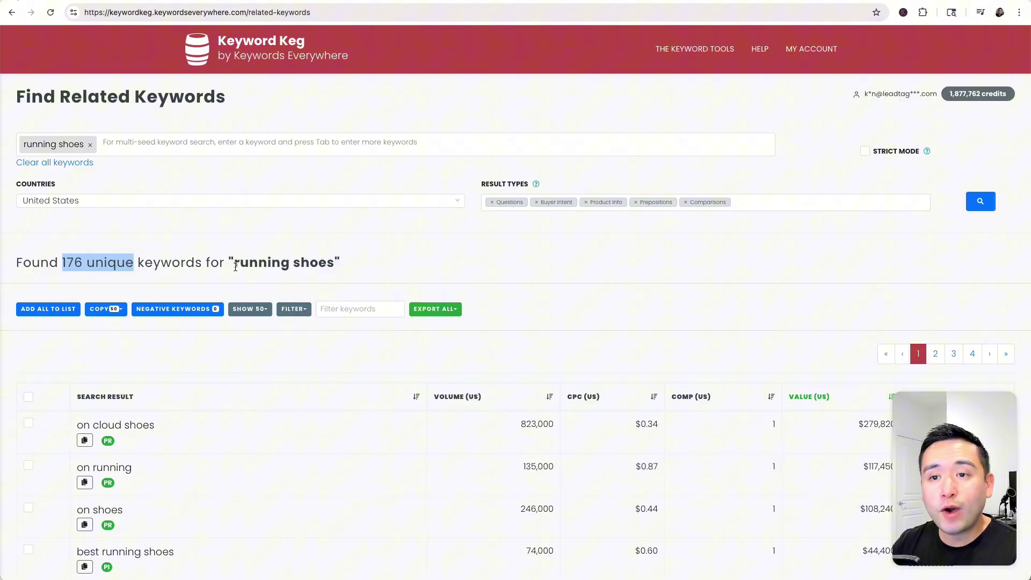
drag(235, 267, 348, 265)
click(344, 266)
scroll(346, 263, down, 1)
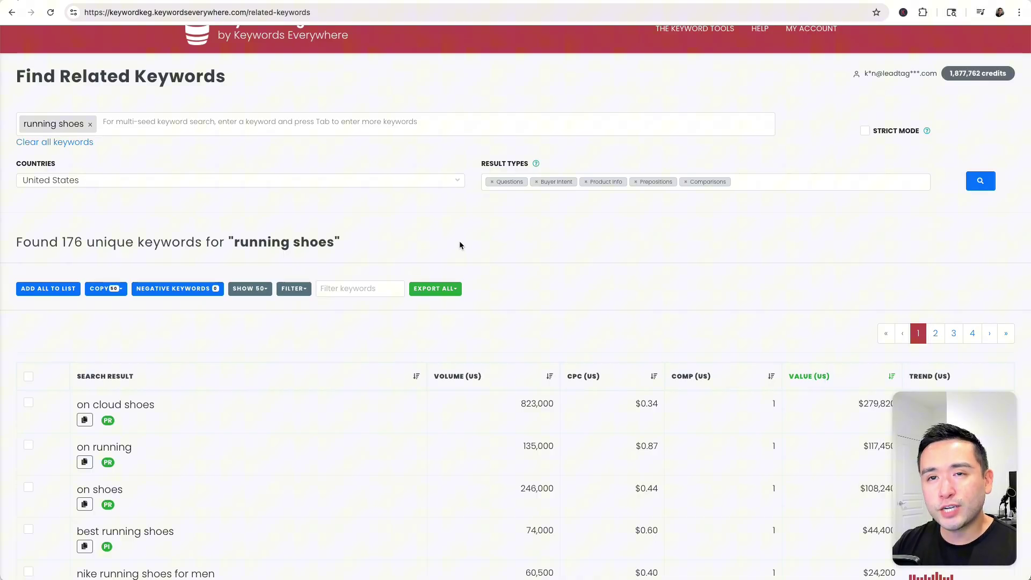
scroll(326, 260, down, 3)
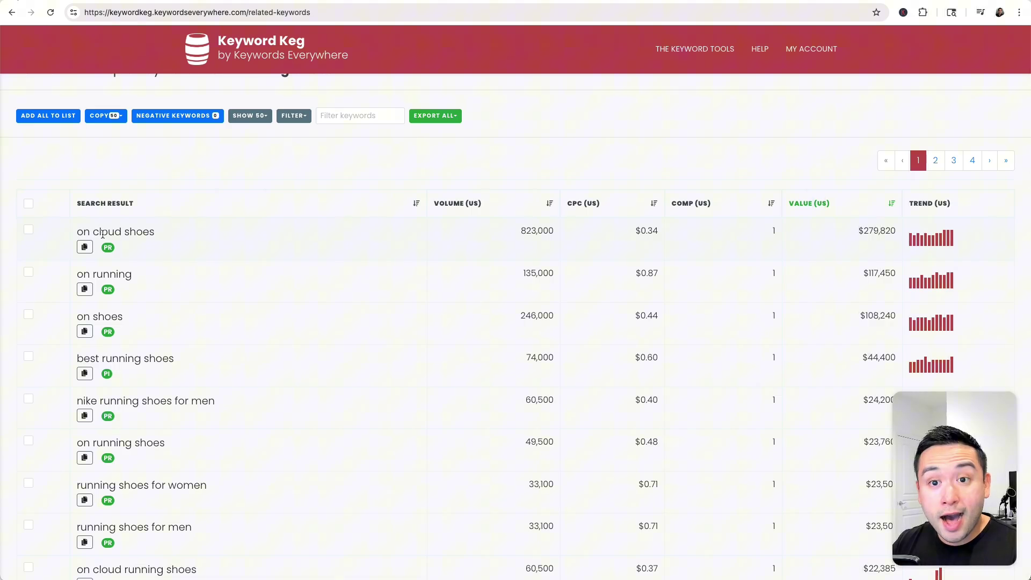
scroll(115, 279, down, 1)
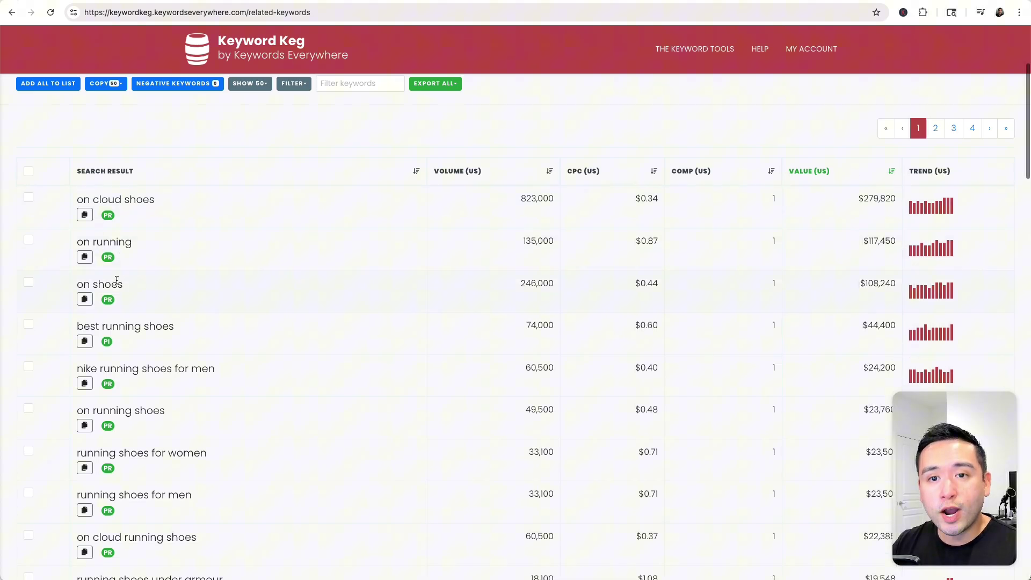
scroll(161, 289, down, 1)
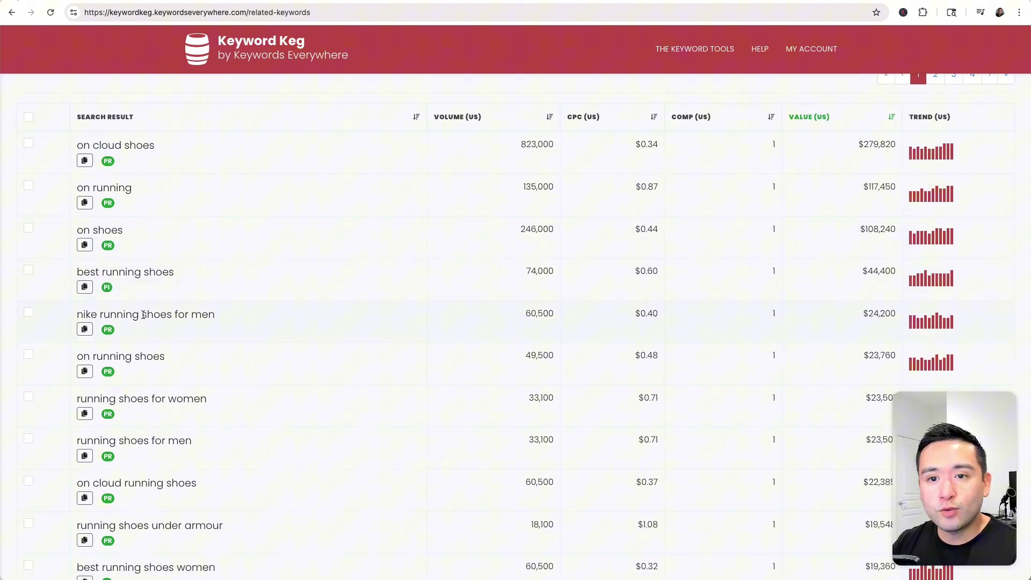
scroll(197, 315, down, 7)
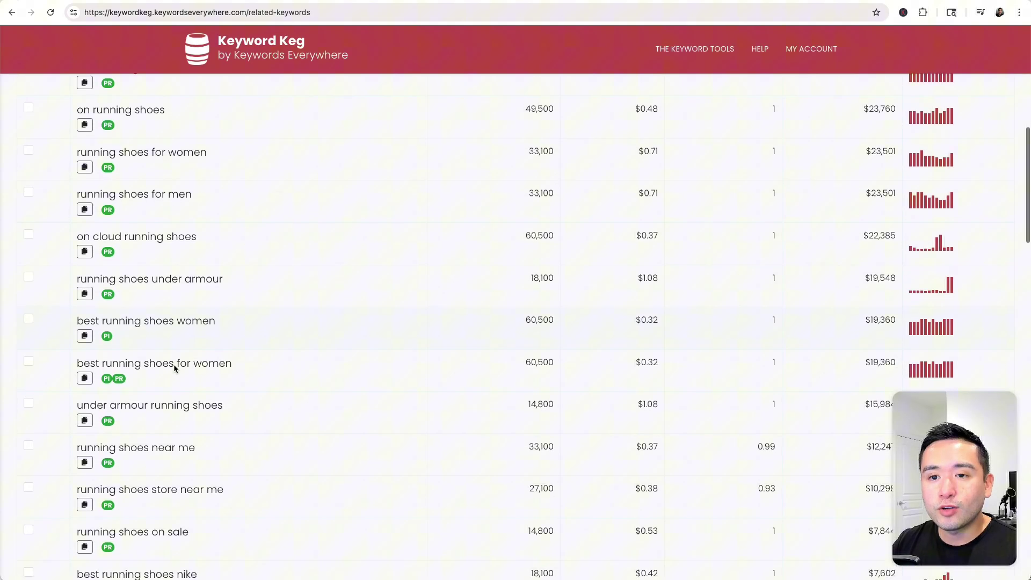
scroll(173, 364, up, 7)
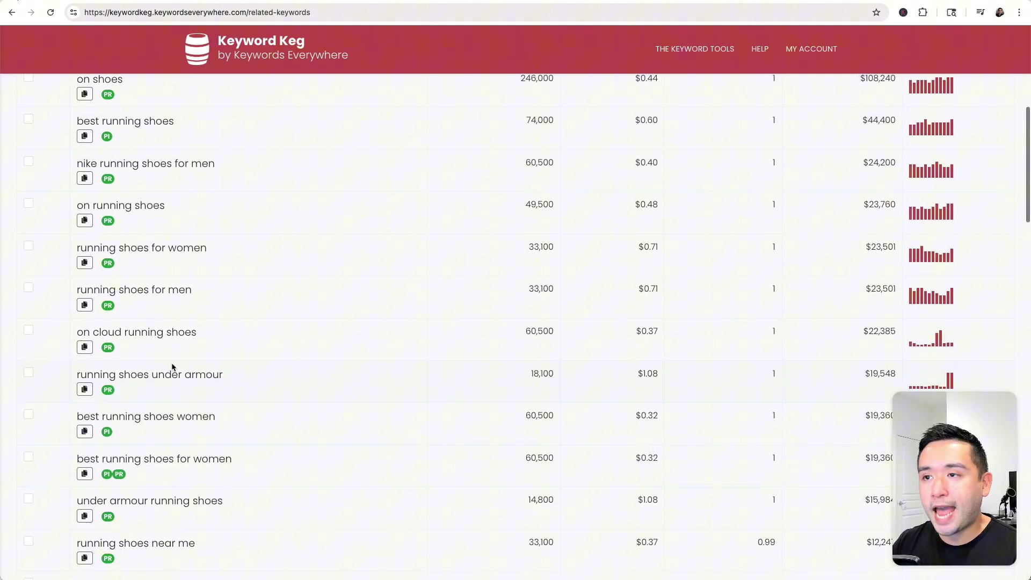
scroll(177, 363, up, 3)
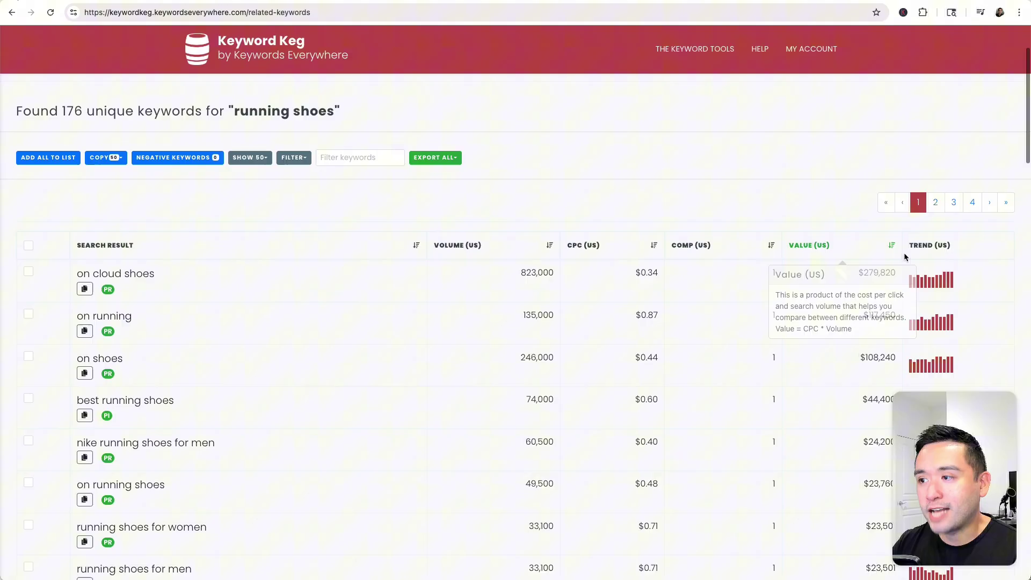
scroll(414, 235, down, 1)
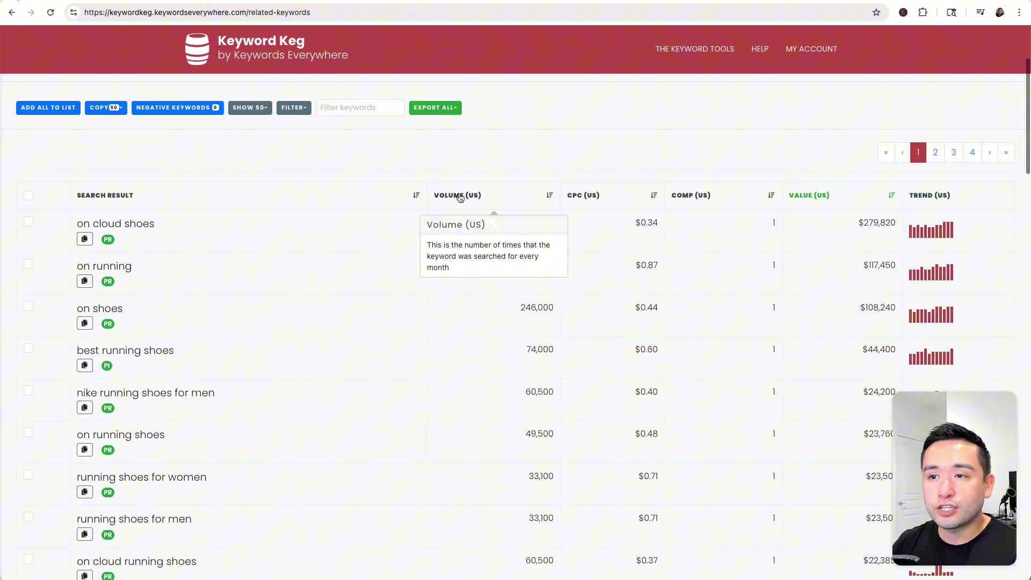
Step: Look through the related keywords for "running shoes" and their volume, CPC, competition, value and trend metrics
scroll(168, 272, down, 2)
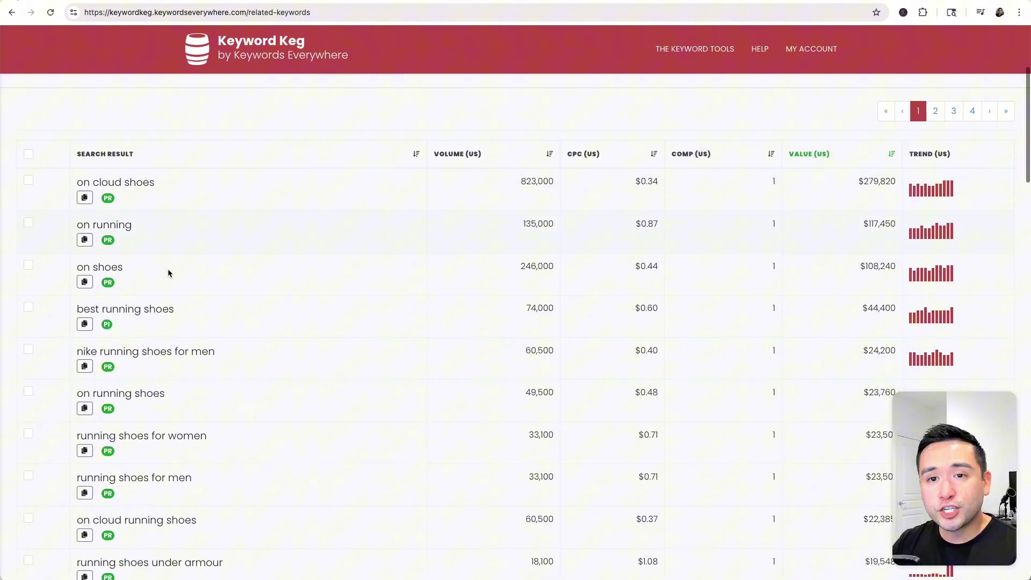
scroll(168, 271, down, 1)
scroll(168, 274, down, 1)
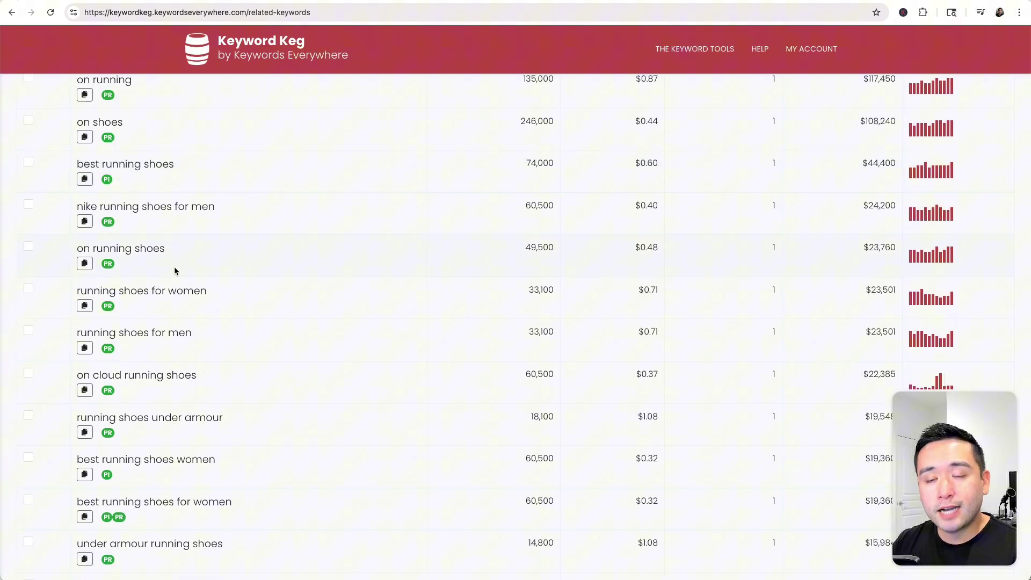
scroll(204, 276, down, 4)
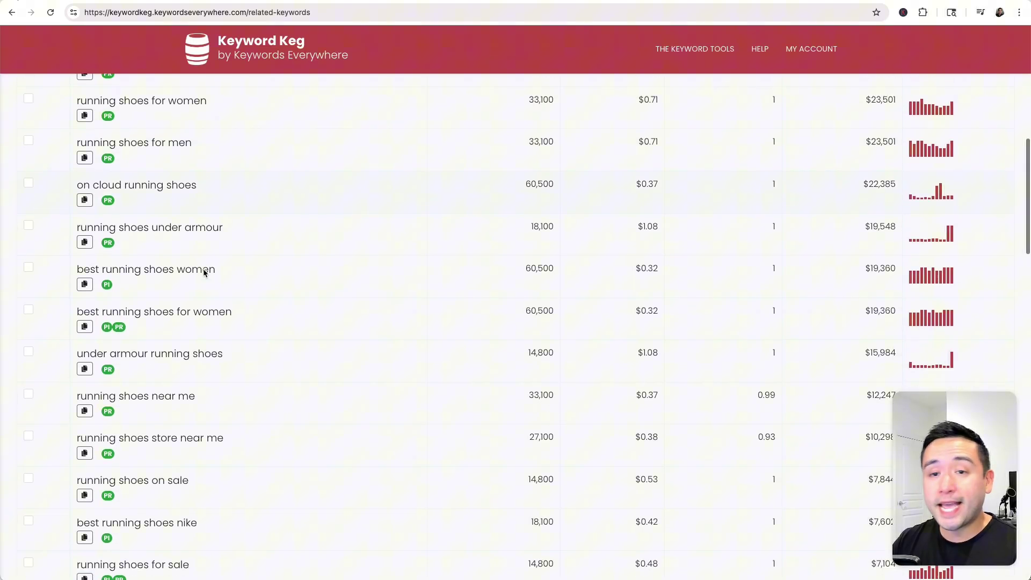
scroll(204, 273, down, 5)
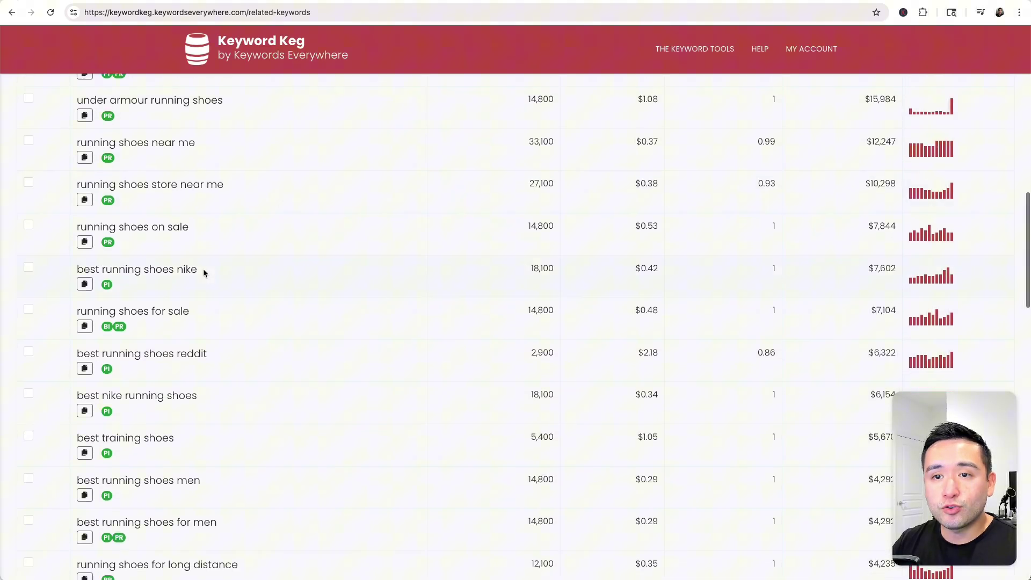
scroll(204, 272, down, 10)
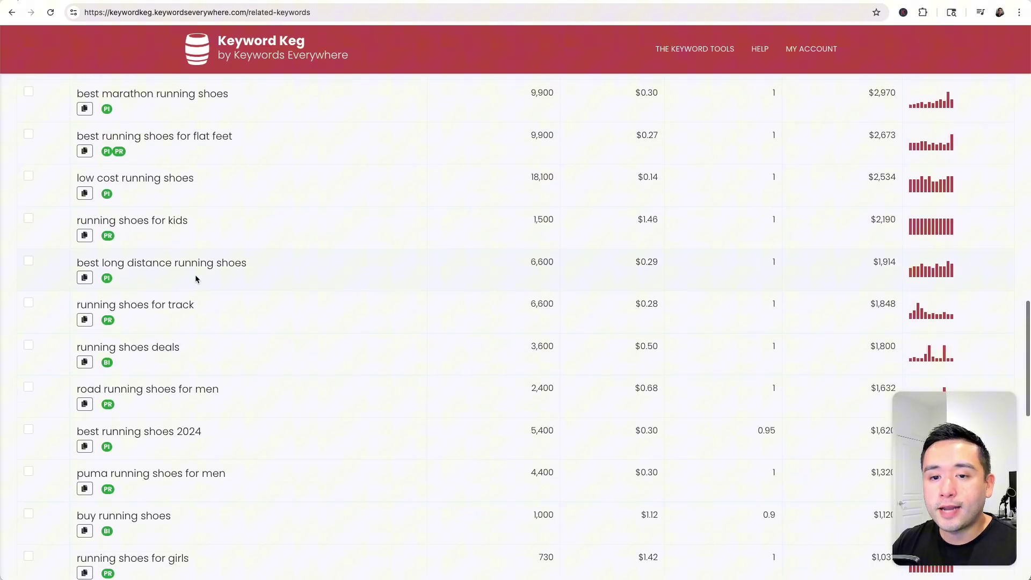
scroll(195, 275, down, 5)
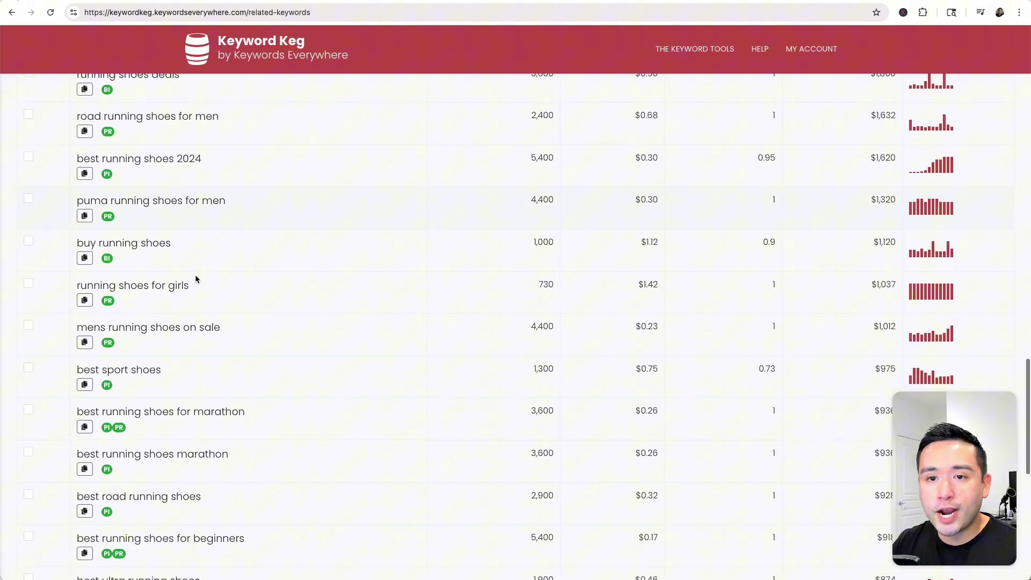
scroll(195, 278, down, 2)
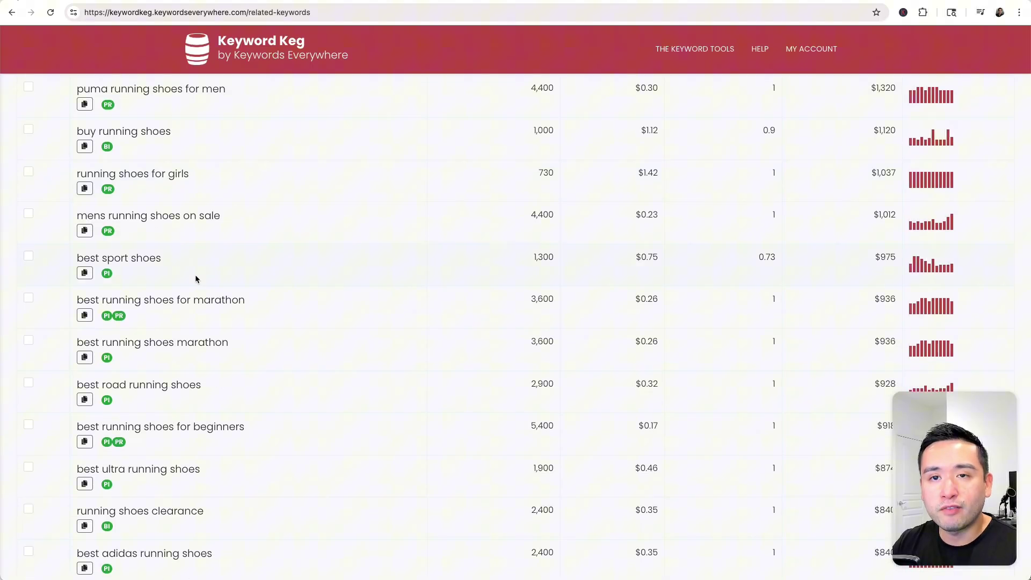
scroll(194, 278, up, 11)
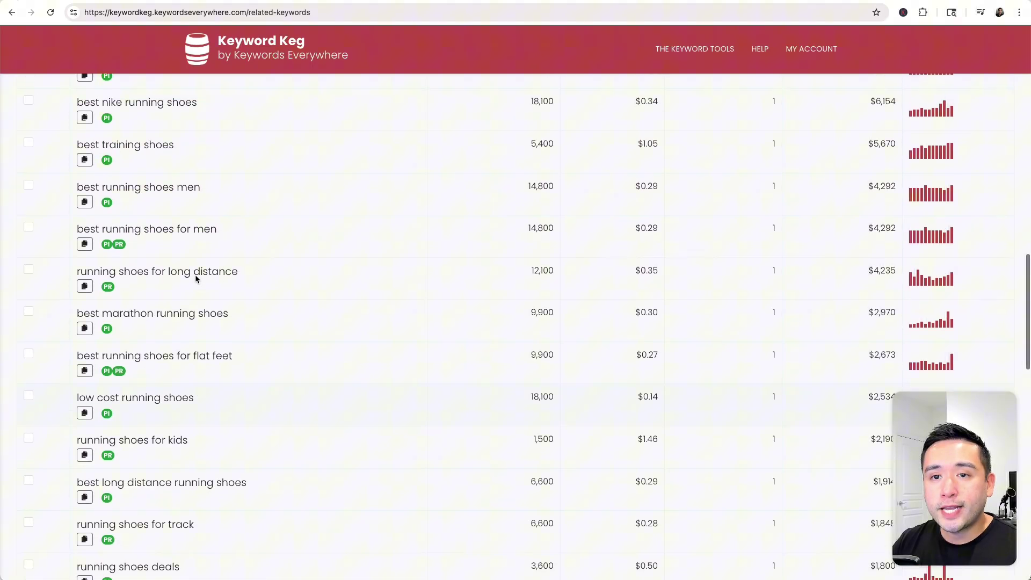
scroll(195, 278, up, 20)
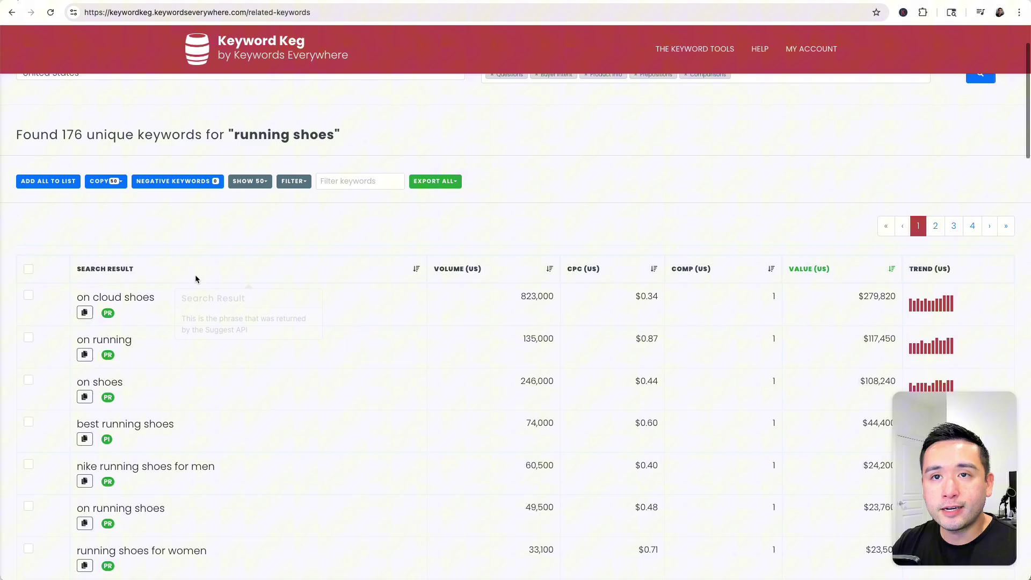
scroll(195, 278, up, 2)
drag(32, 96, 259, 99)
click(260, 99)
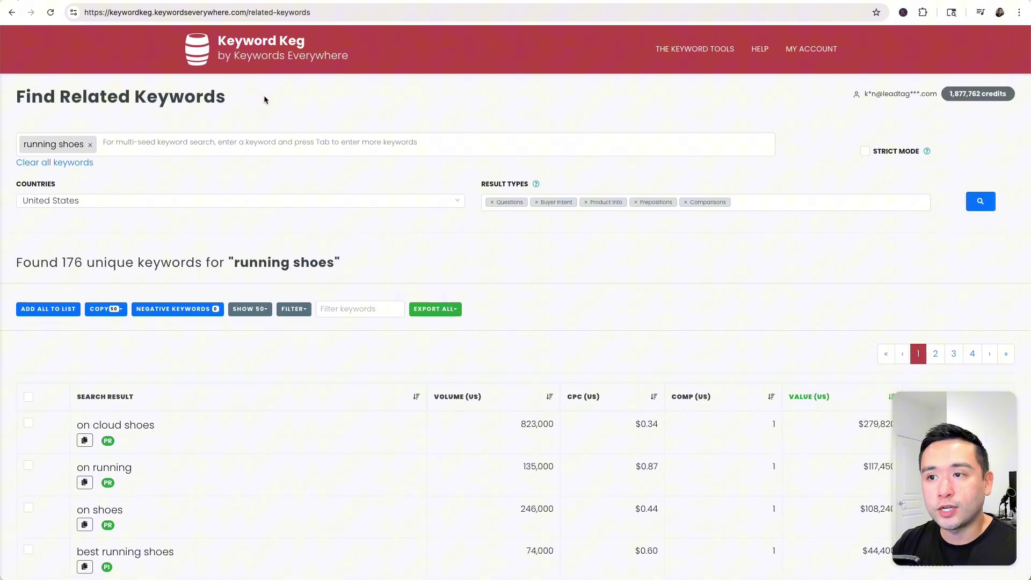
Step: Open the PASF Keywords tool, enter the seed keyword "running shoes" and set the country to United States
click(694, 49)
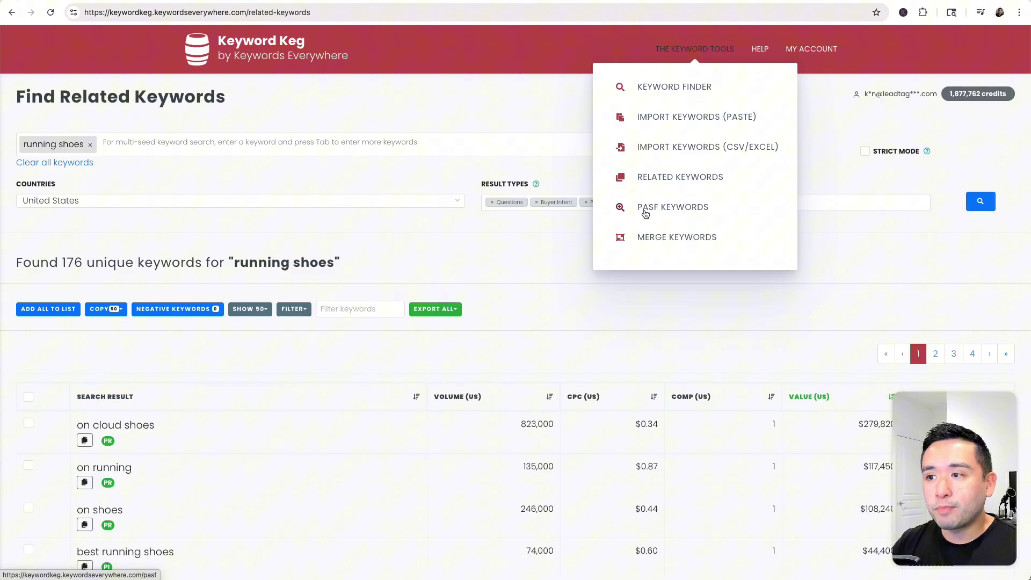
click(654, 212)
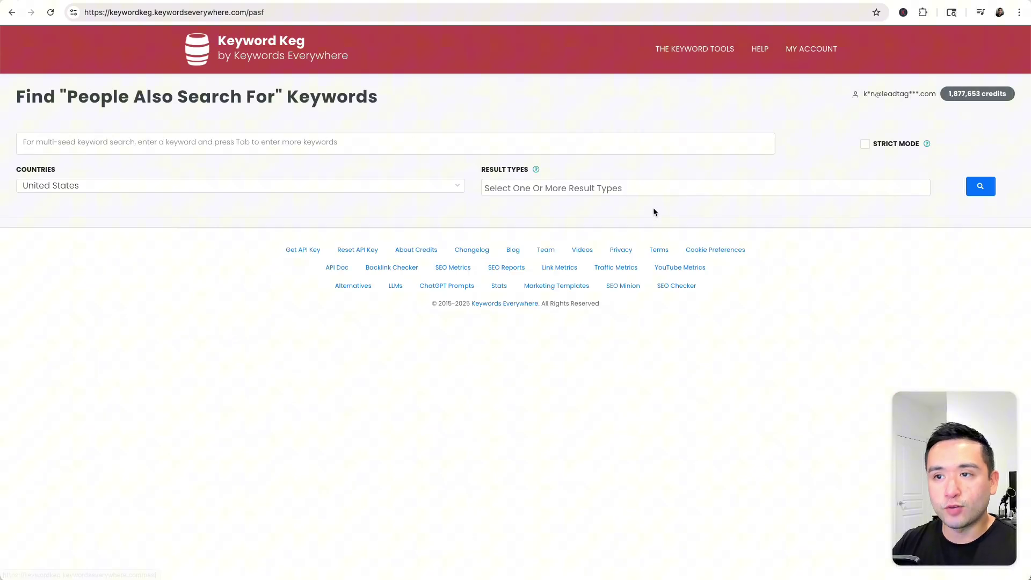
text(running shoes)
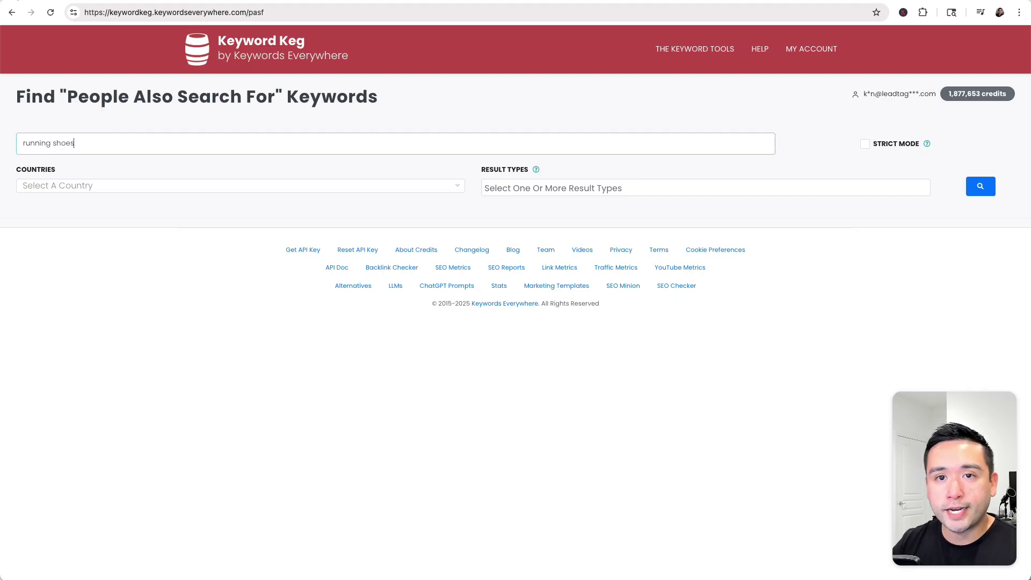
click(89, 186)
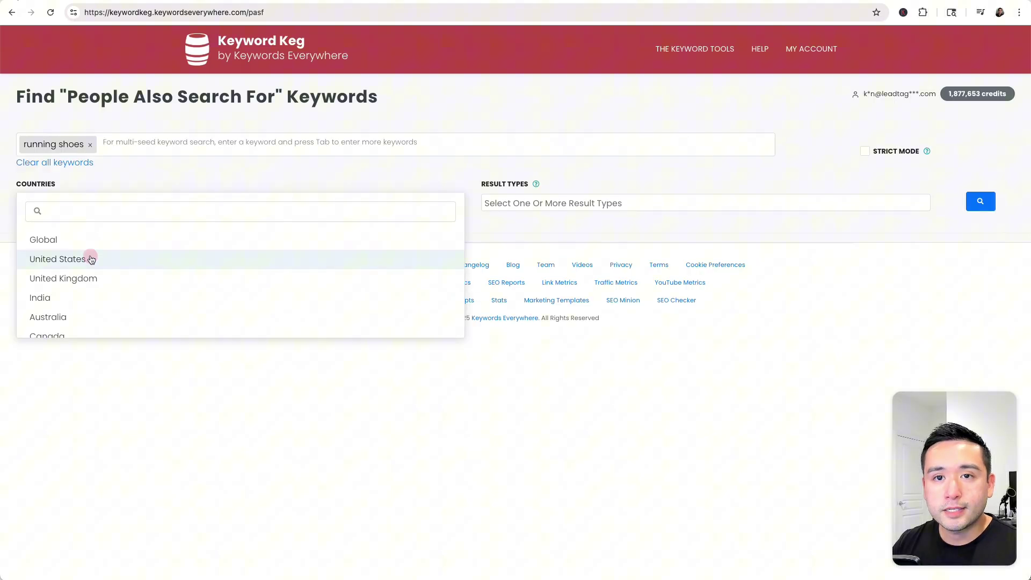
click(90, 257)
Step: Add the result type Questions and run the "People Also Search For" keywords search
click(537, 206)
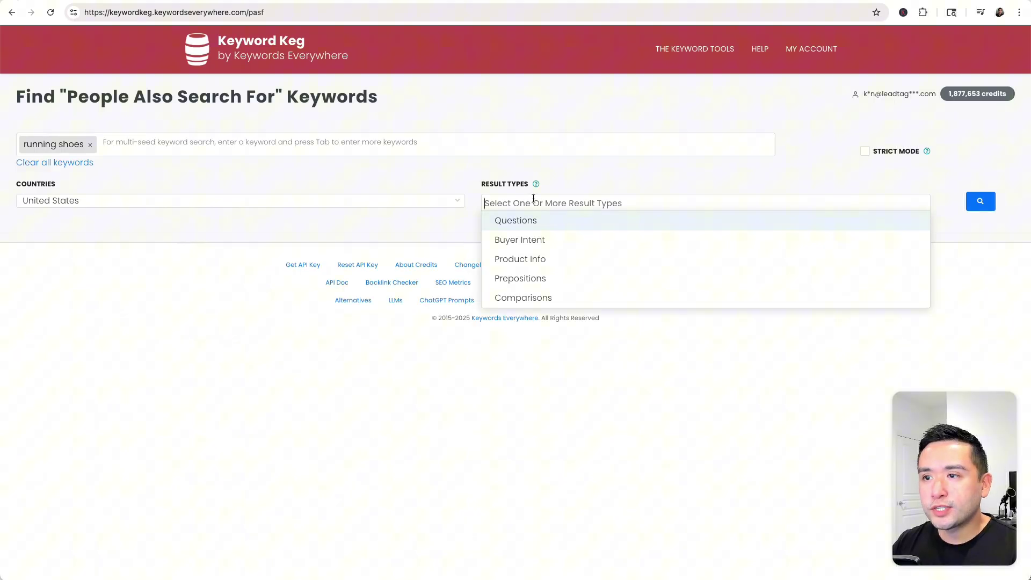
click(544, 222)
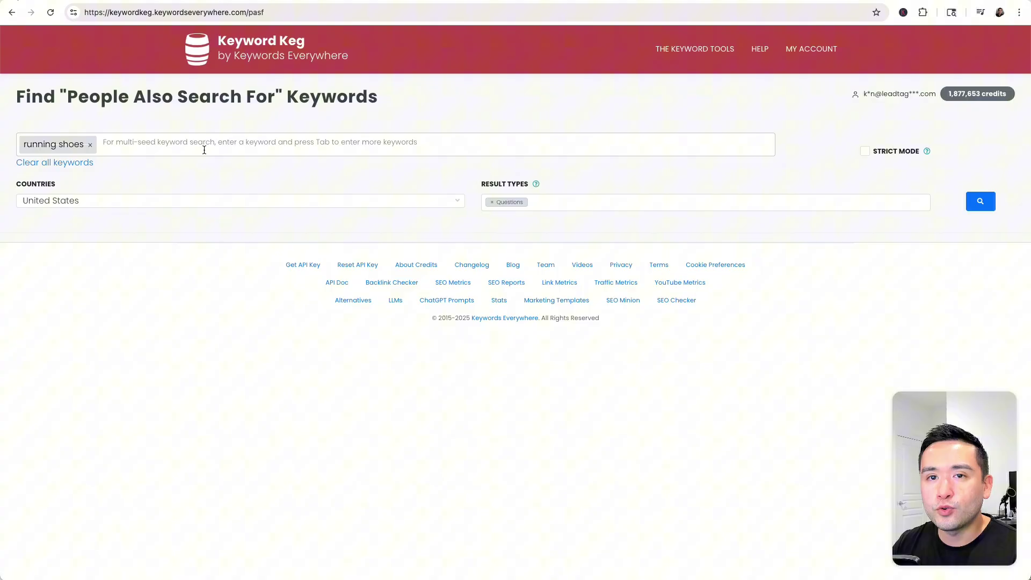
click(991, 209)
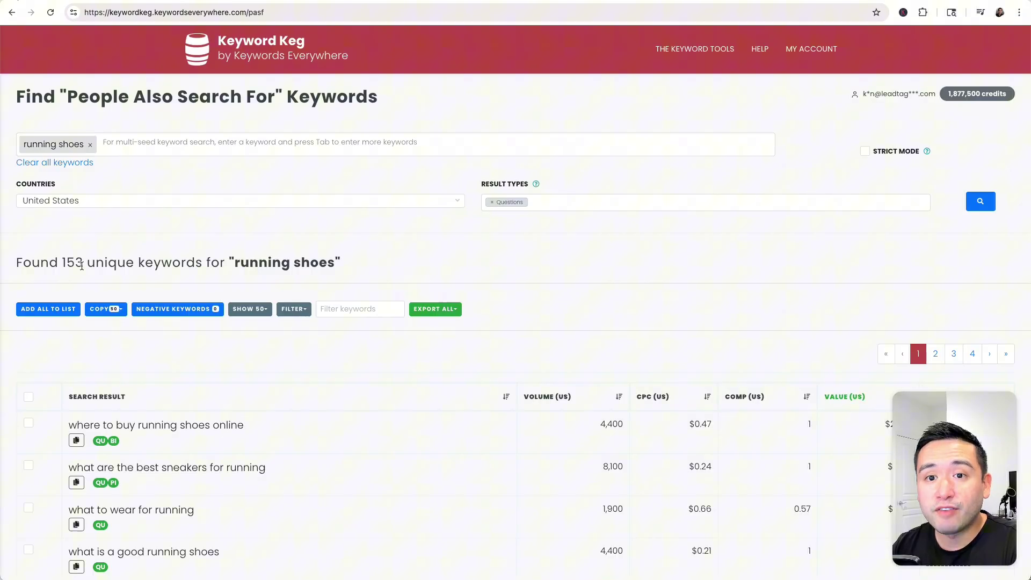
Step: Examine the "People Also Search For" question keywords for "running shoes", including their result-type tags and metrics
drag(63, 263, 154, 264)
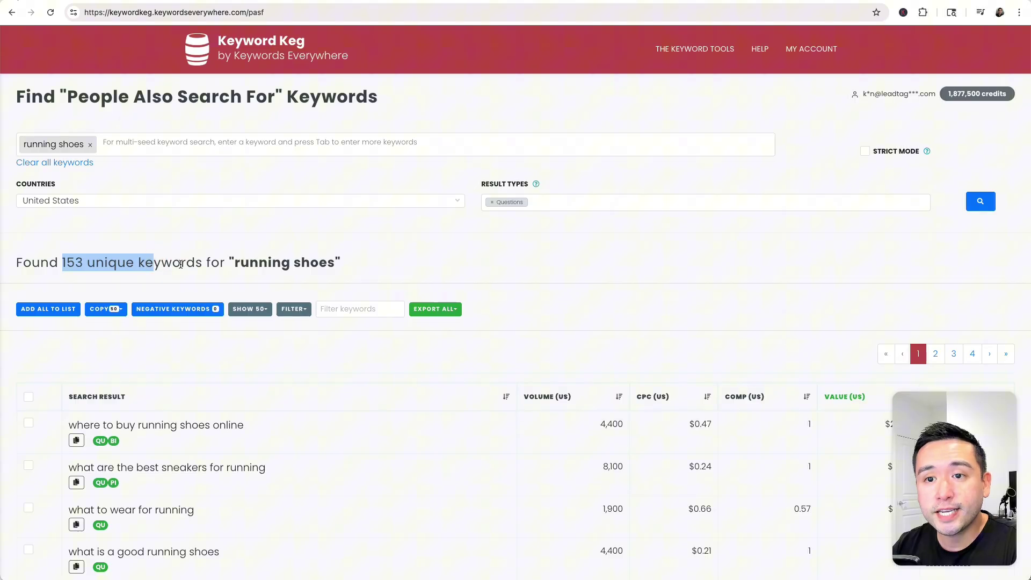
drag(89, 98, 291, 101)
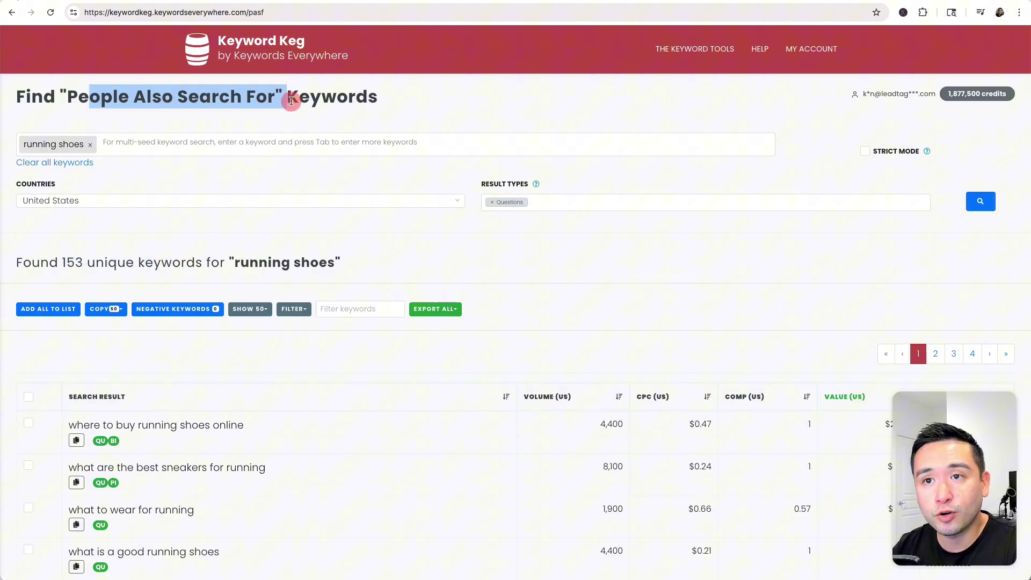
click(147, 375)
scroll(145, 371, down, 3)
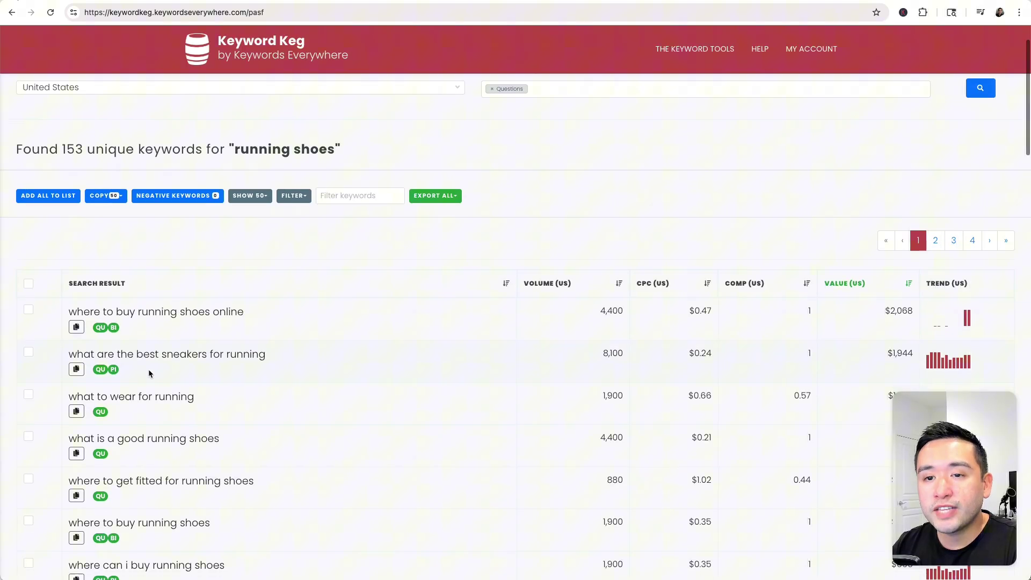
scroll(99, 327, down, 1)
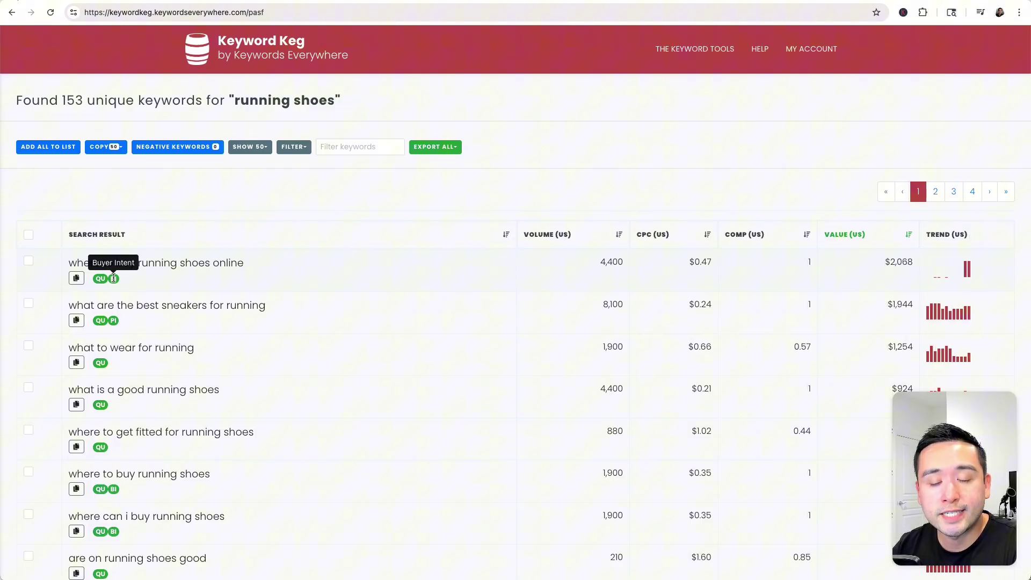
scroll(91, 287, down, 1)
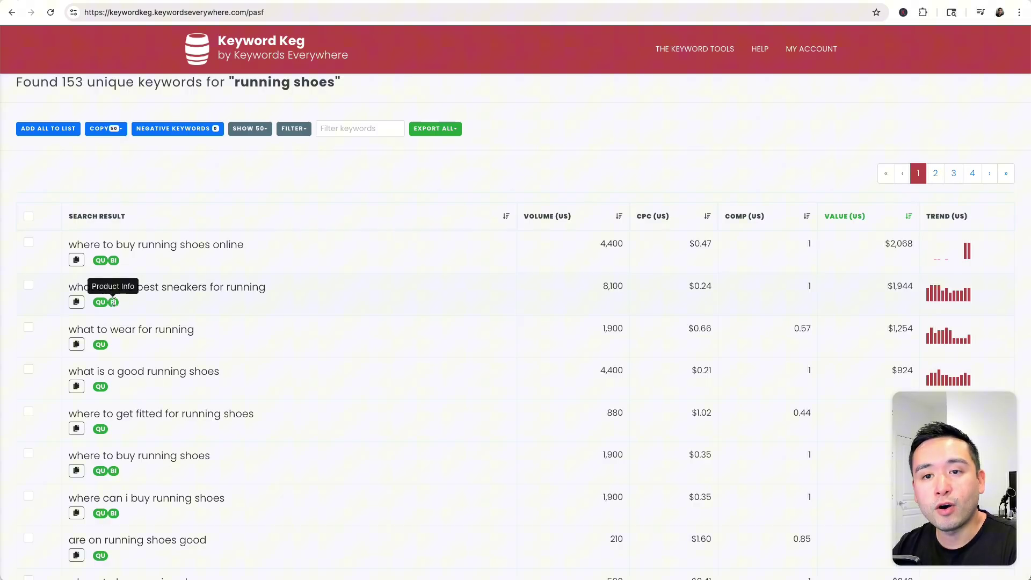
scroll(127, 316, down, 4)
scroll(127, 317, down, 10)
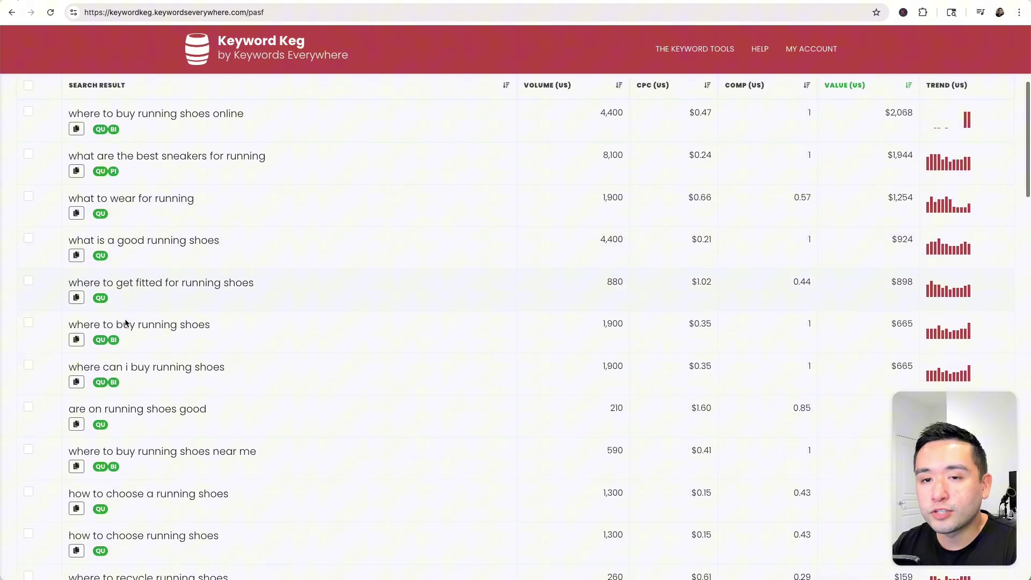
scroll(123, 319, down, 12)
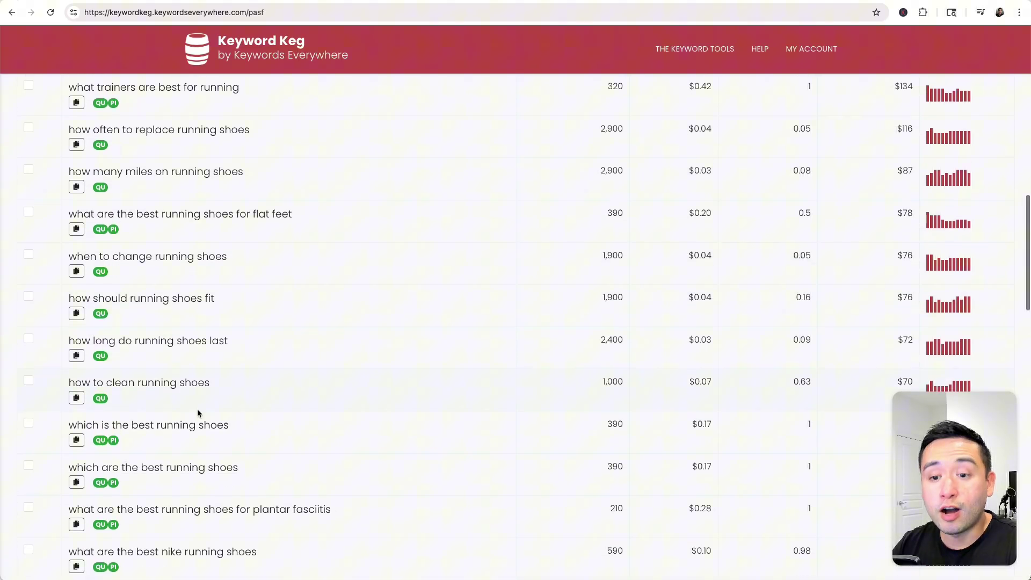
scroll(197, 412, up, 20)
scroll(198, 412, up, 8)
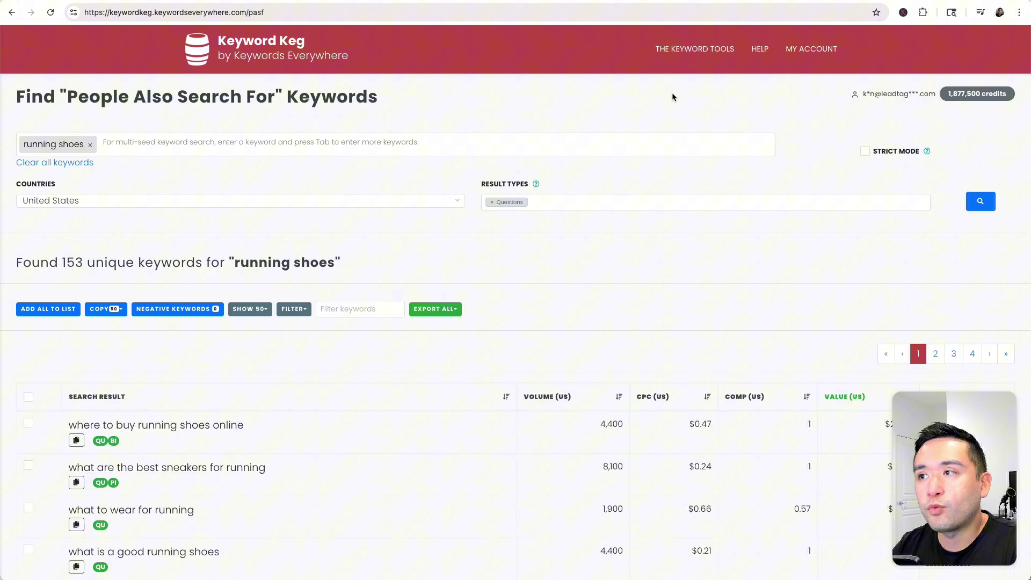
Step: Open the Merge Keywords tool for combining words into keyword phrases
mouse_move(721, 67)
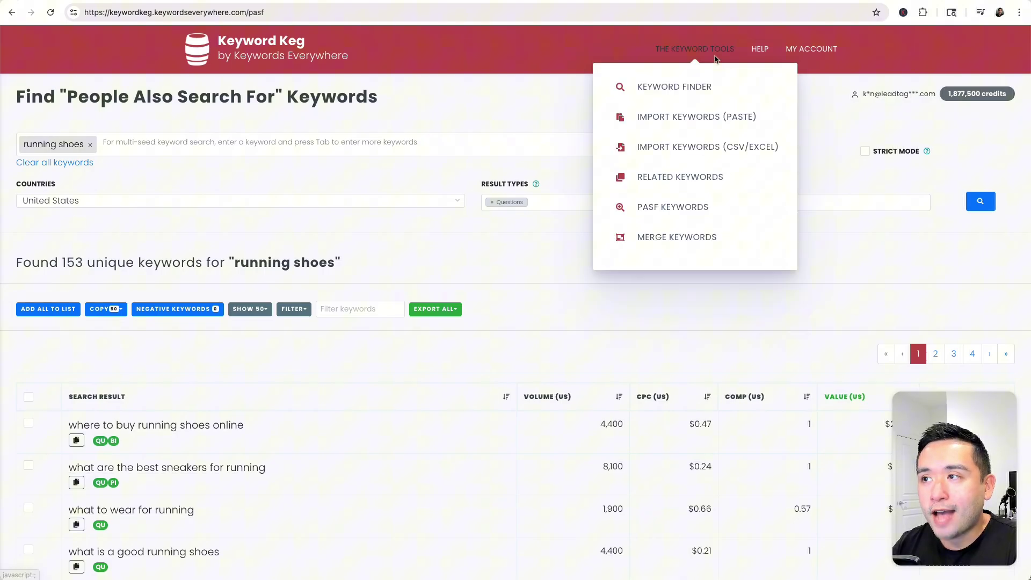
click(664, 239)
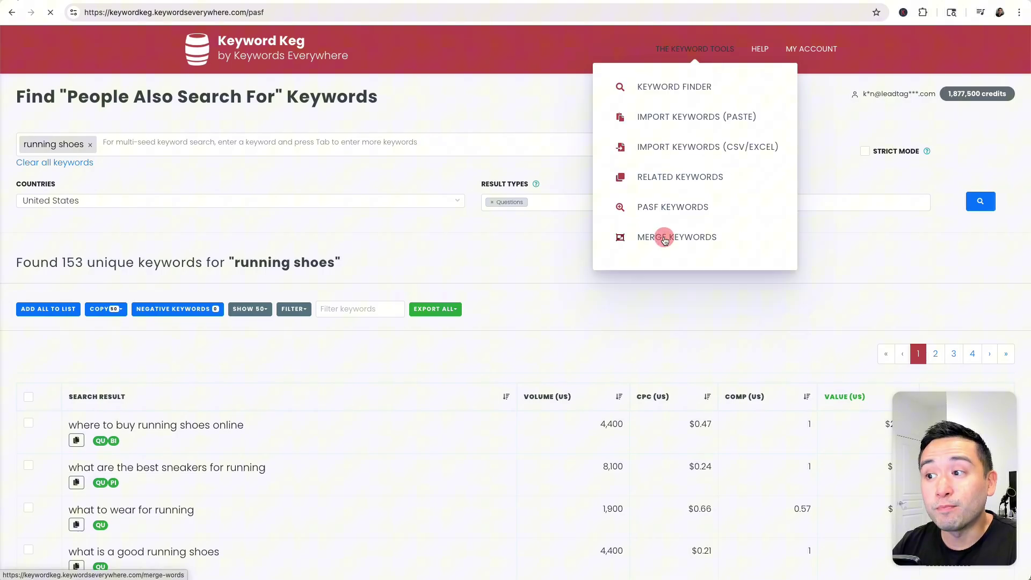
scroll(389, 300, down, 1)
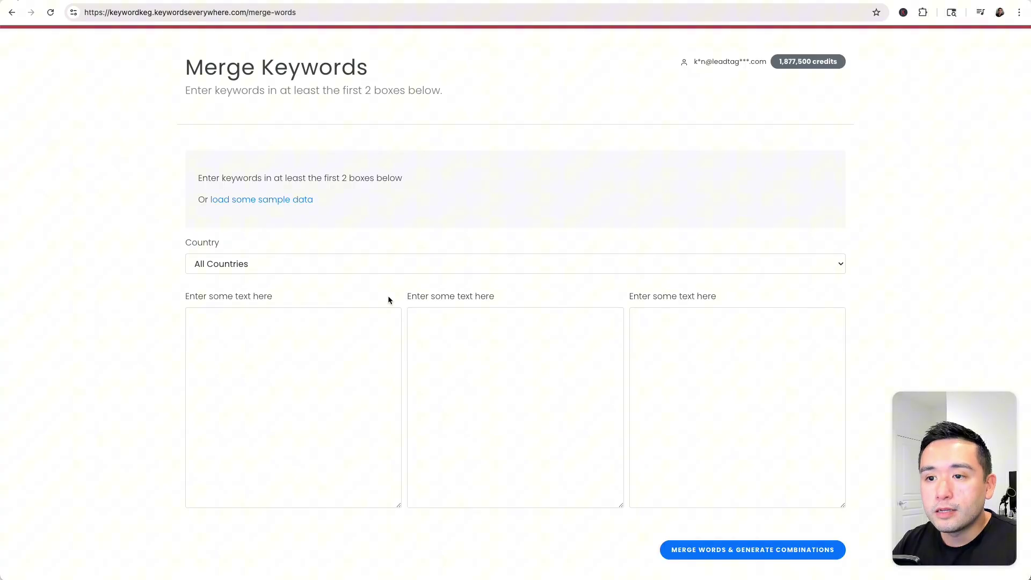
click(357, 324)
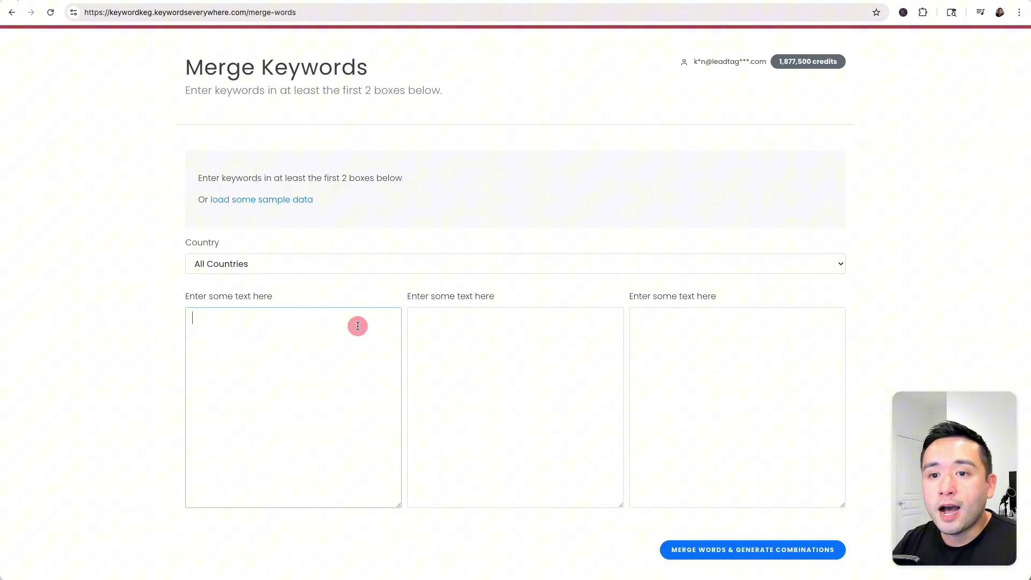
click(464, 334)
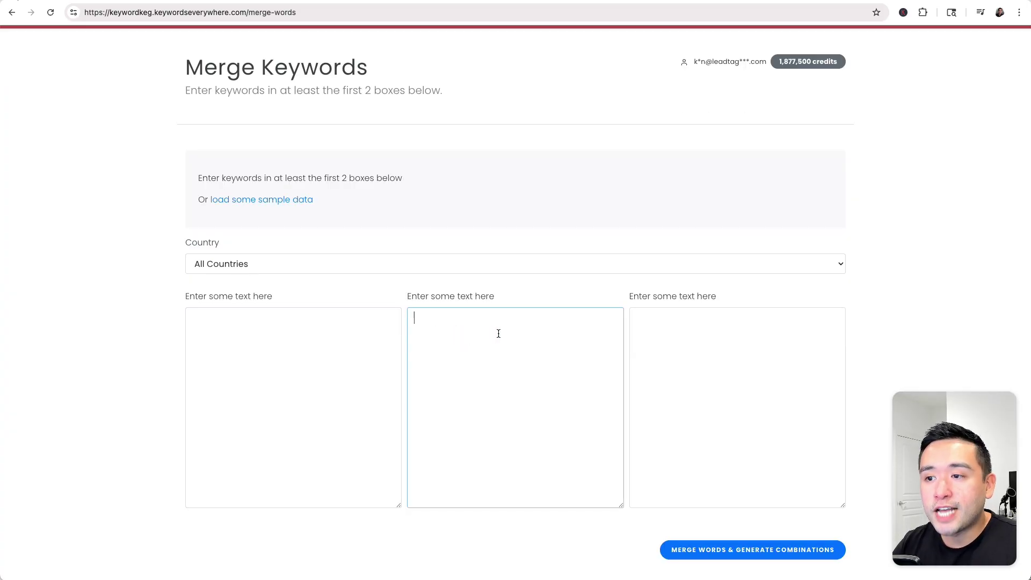
click(673, 331)
click(459, 347)
click(334, 332)
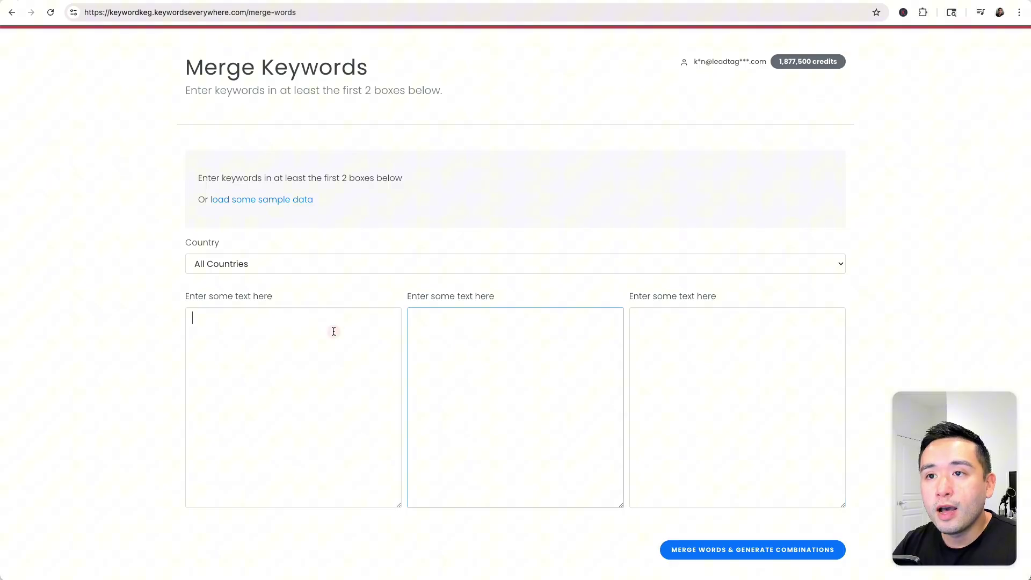
click(485, 339)
click(694, 333)
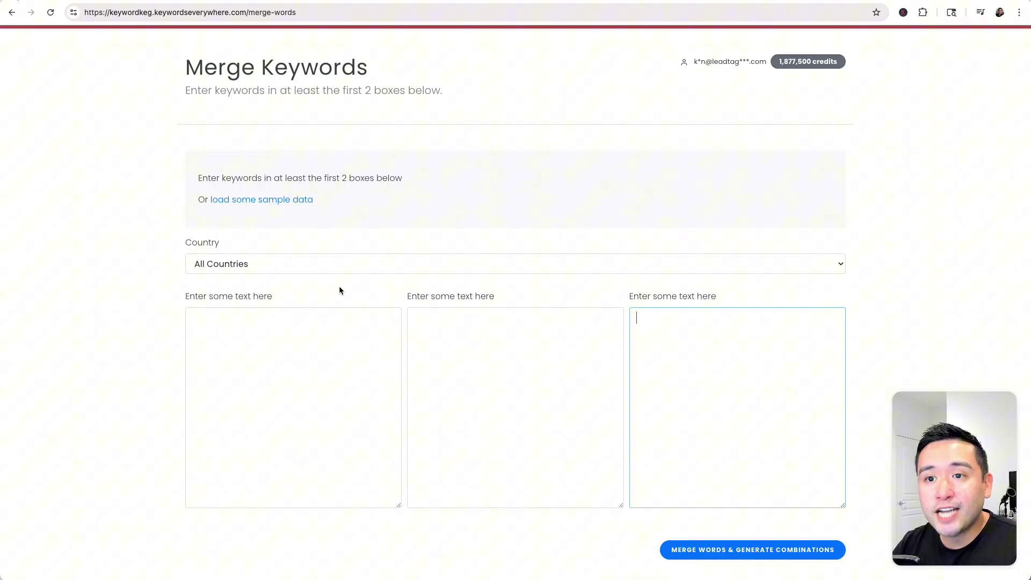
Step: Set the merge country to United States and list men, women and kids on separate lines in the first keyword box
scroll(340, 294, down, 2)
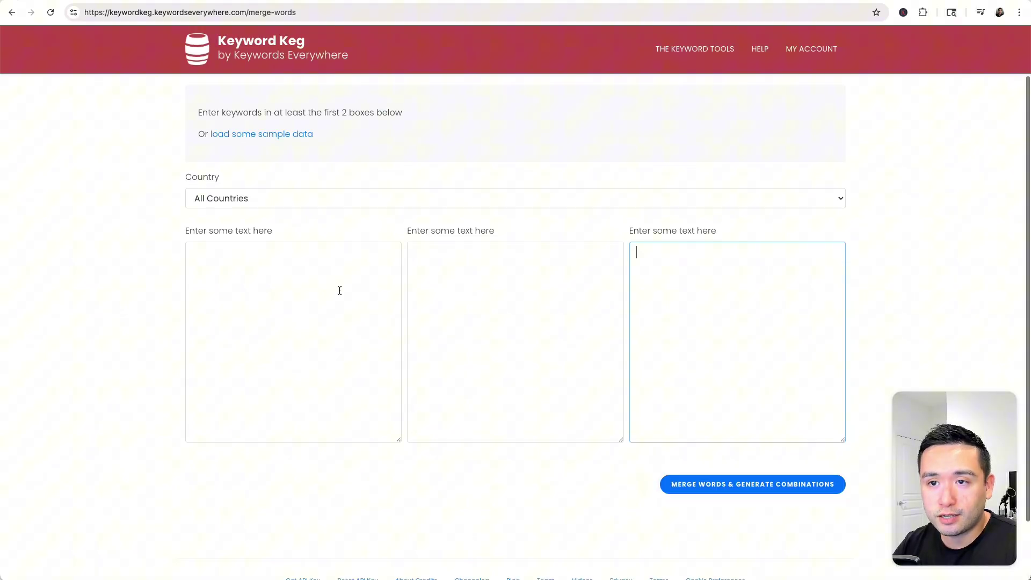
click(328, 196)
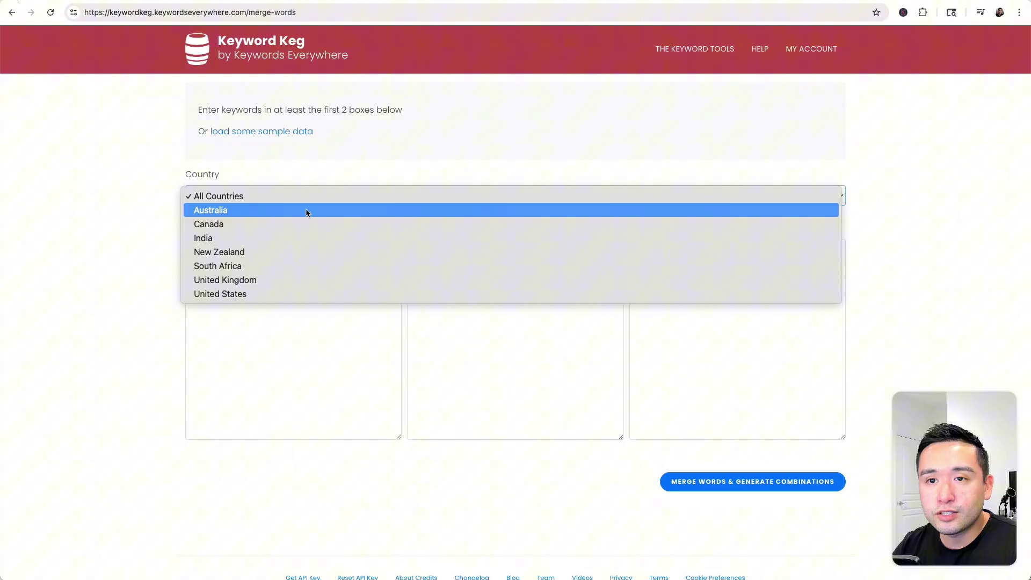
click(295, 293)
click(226, 265)
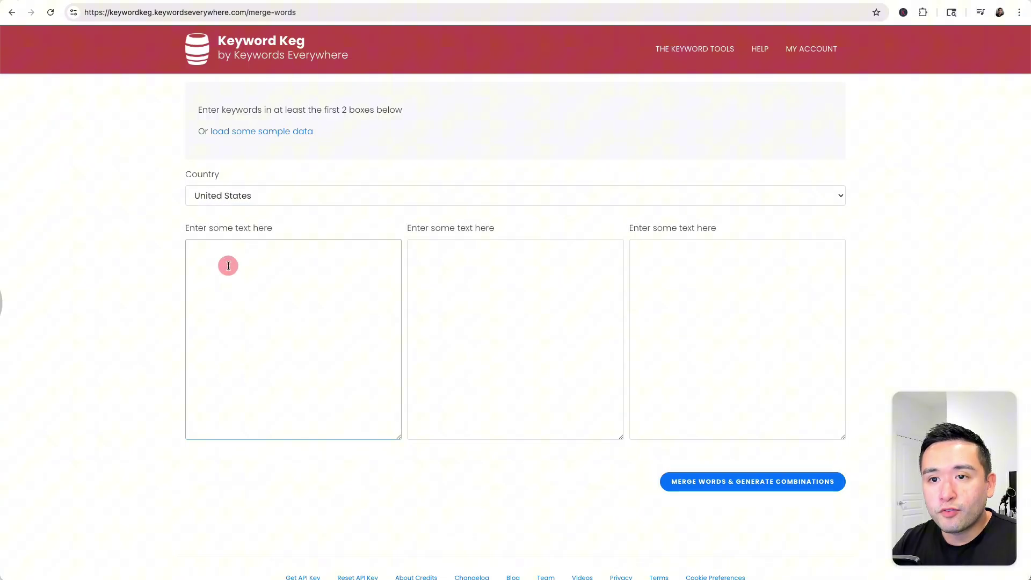
text(men women kids)
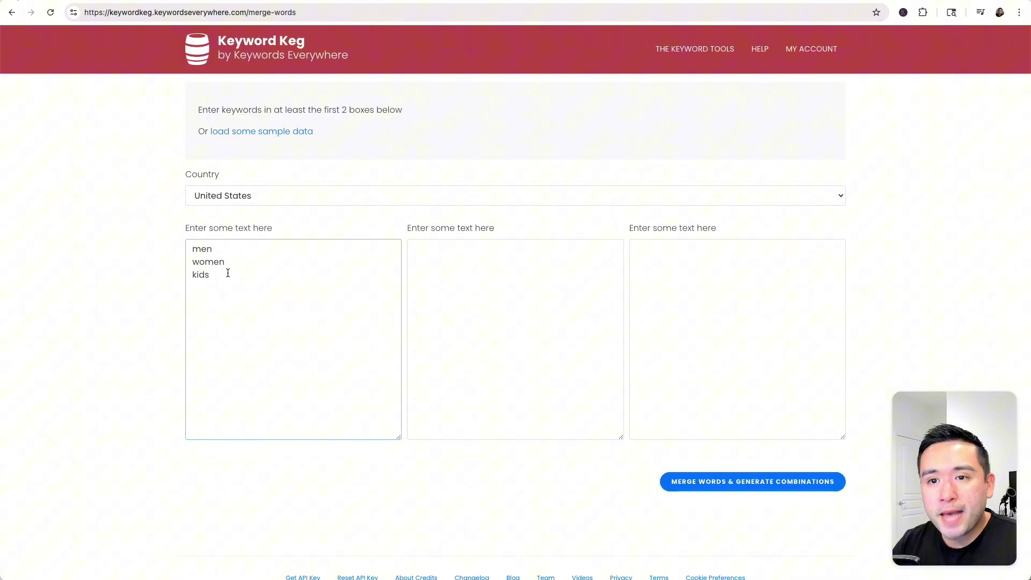
key(super+Tab)
Step: List shoes, sneakers and trainers on separate lines in the second keyword box
click(465, 267)
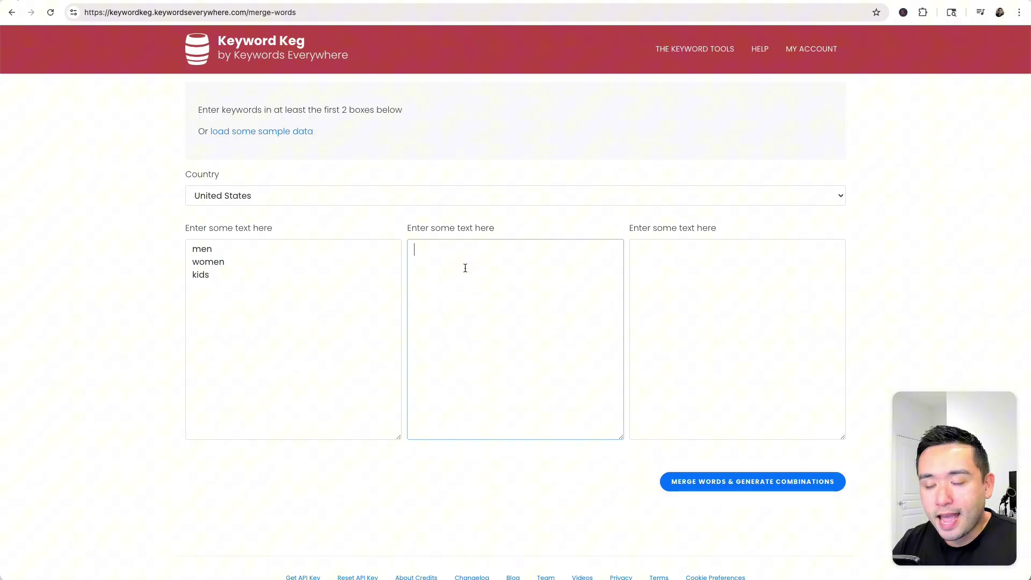
text(shoes)
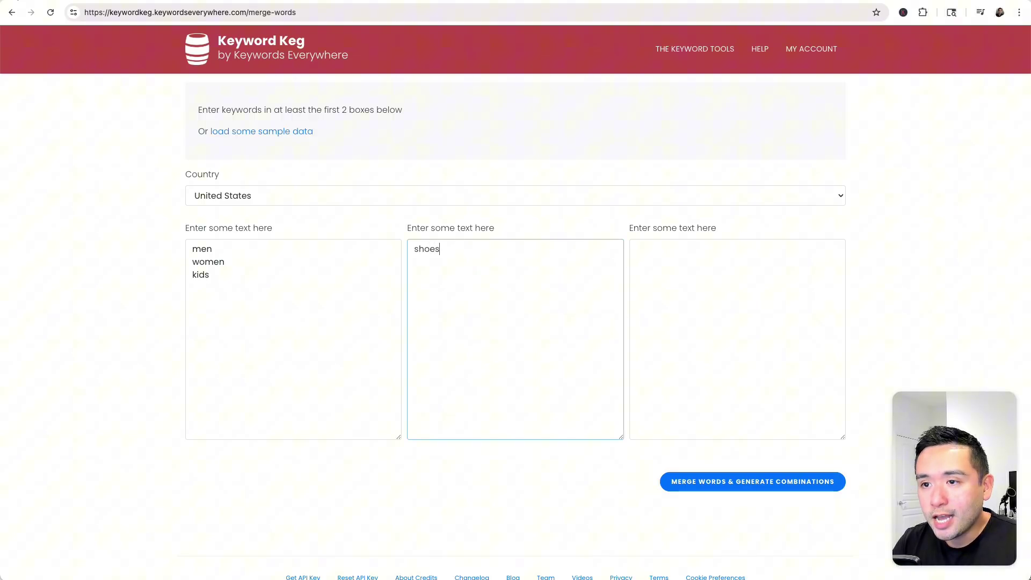
key(Return)
text(sneakers )
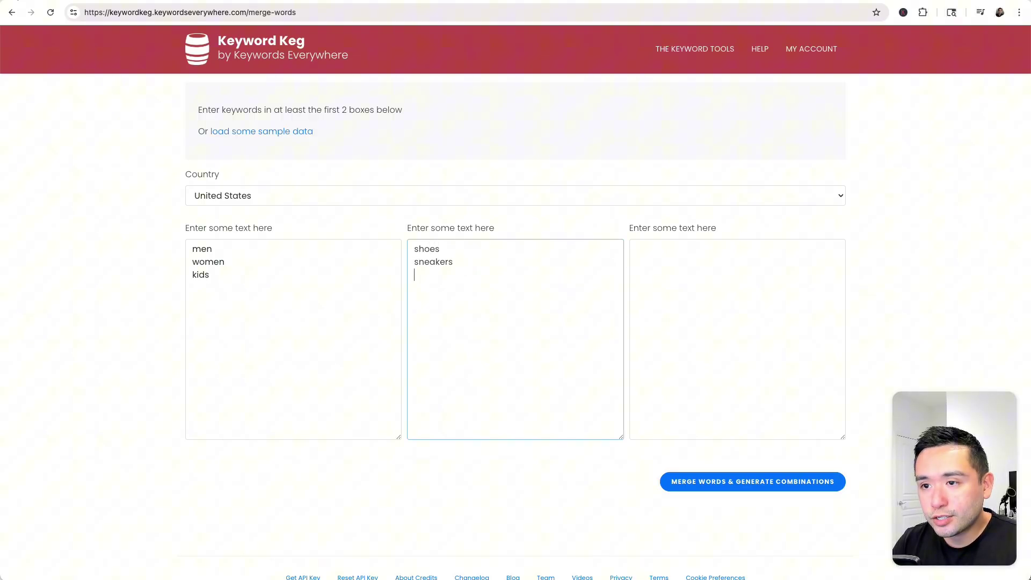
text(trainers)
Step: List cheap, good, best, white and red on separate lines in the third keyword box and generate the merged combinations
click(724, 268)
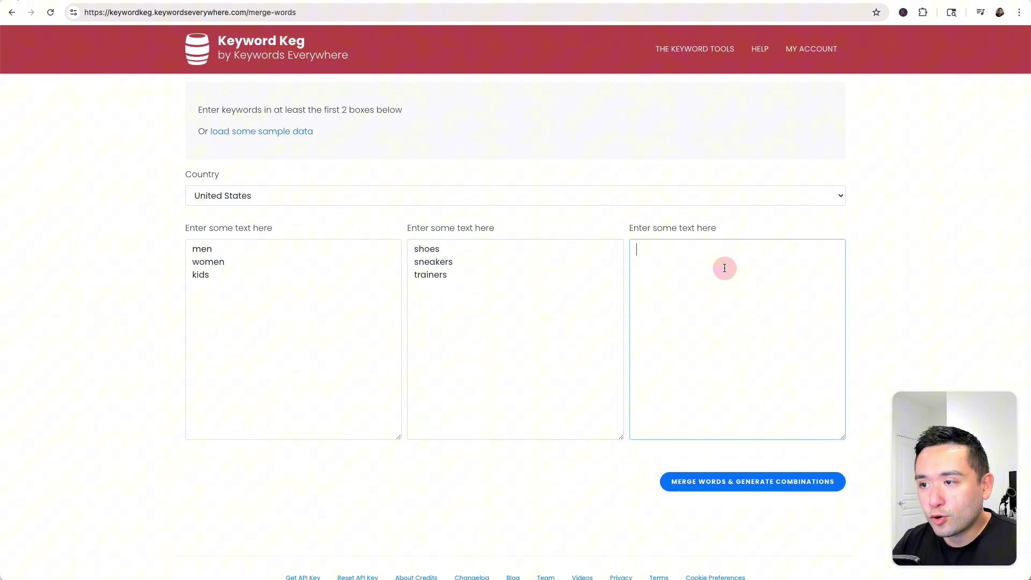
text(cheap)
key(Return)
text(goo)
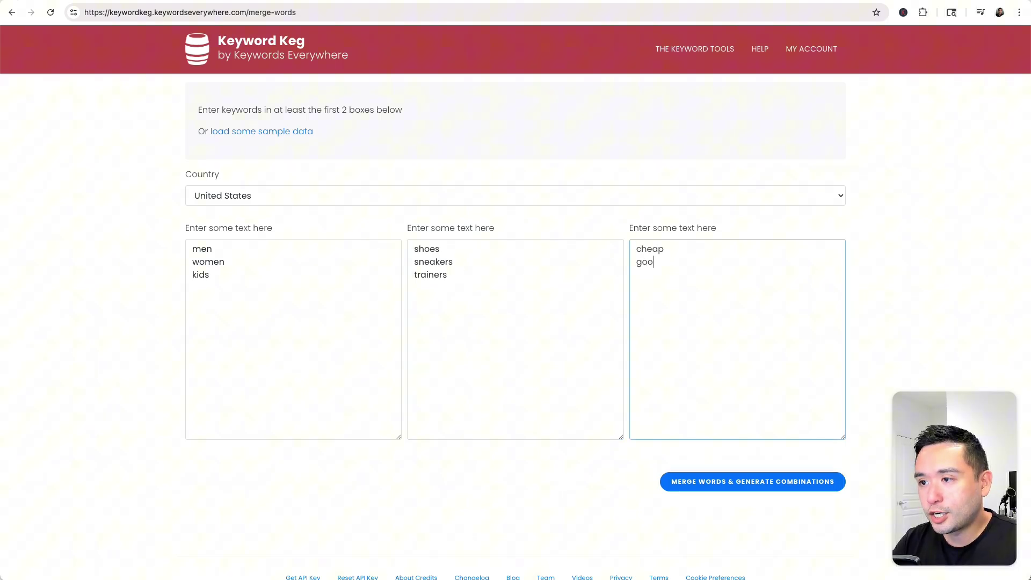
text(d best )
text(white)
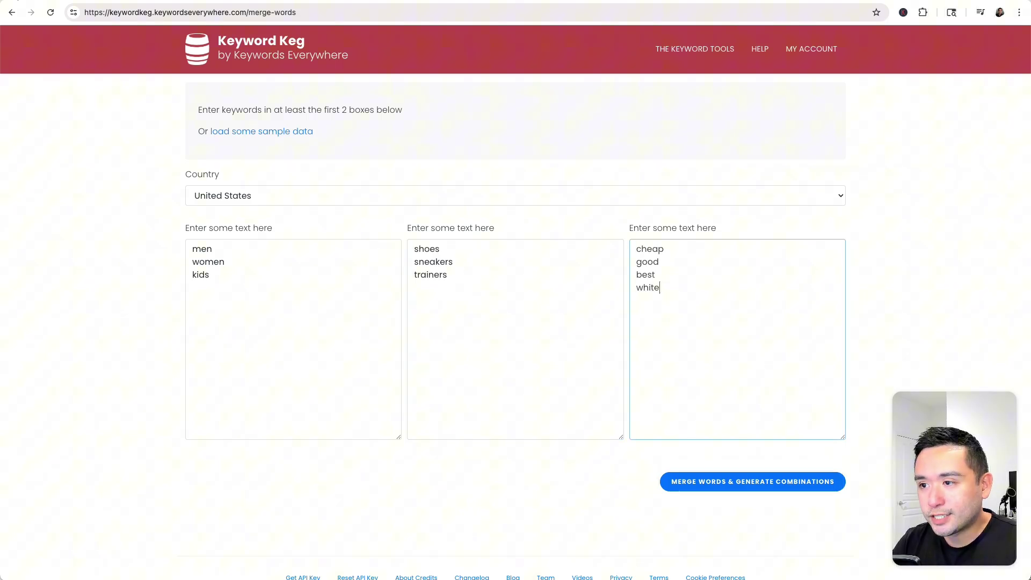
key(Return)
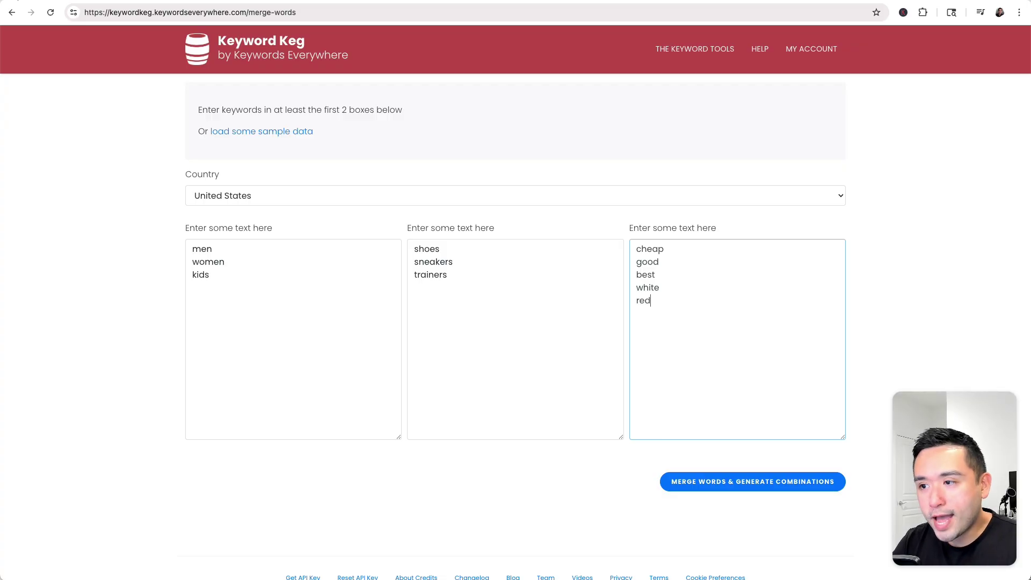
click(652, 279)
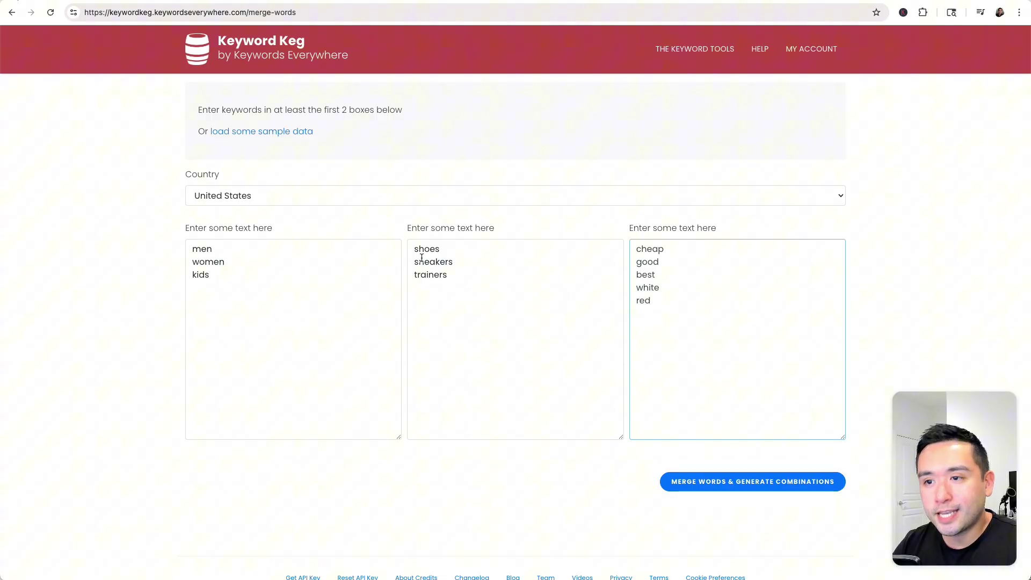
scroll(734, 322, down, 1)
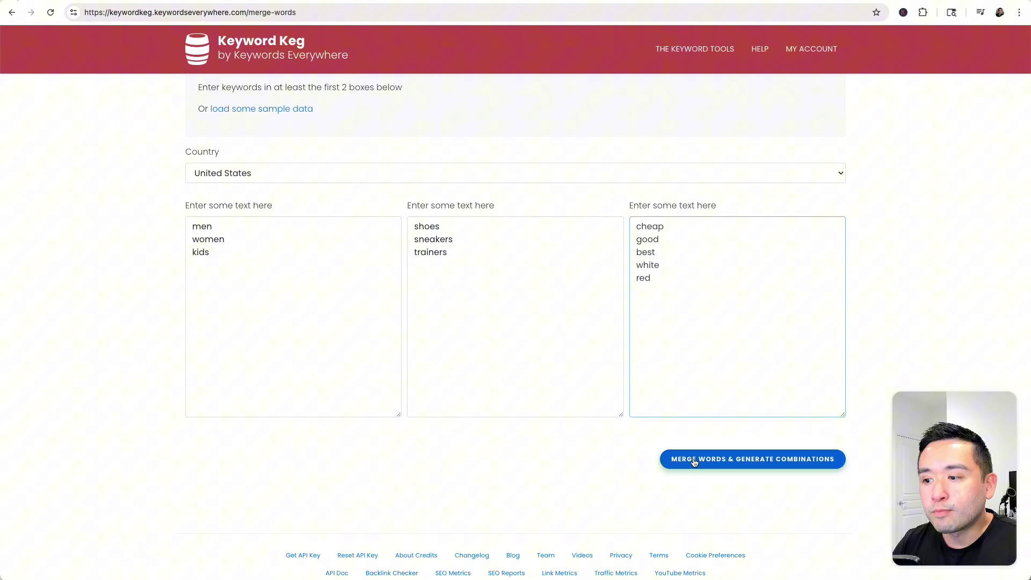
click(747, 464)
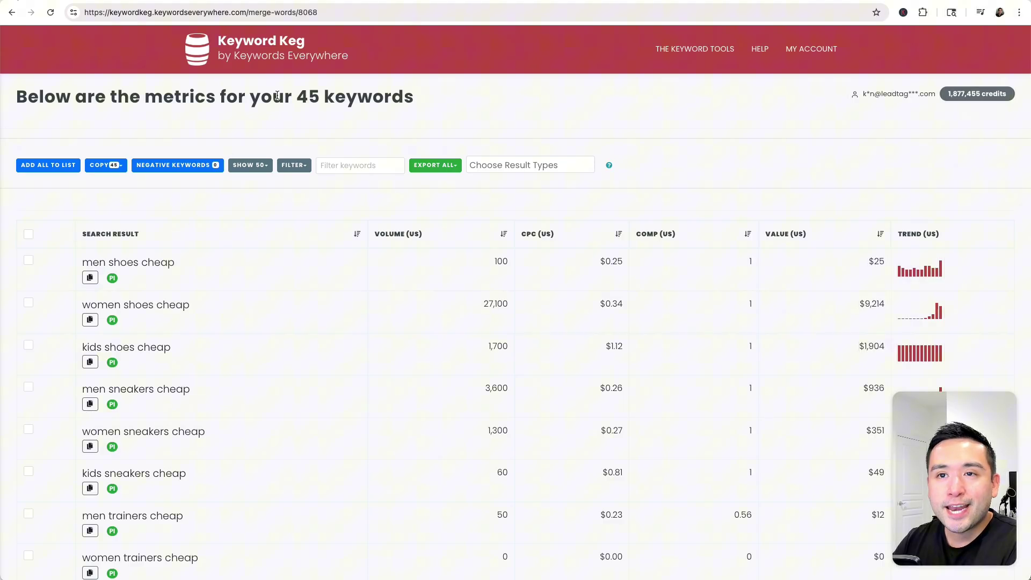
Step: Examine the merged keyword combinations, including their total count, volume, CPC, competition, value and trend metrics
drag(298, 96, 418, 96)
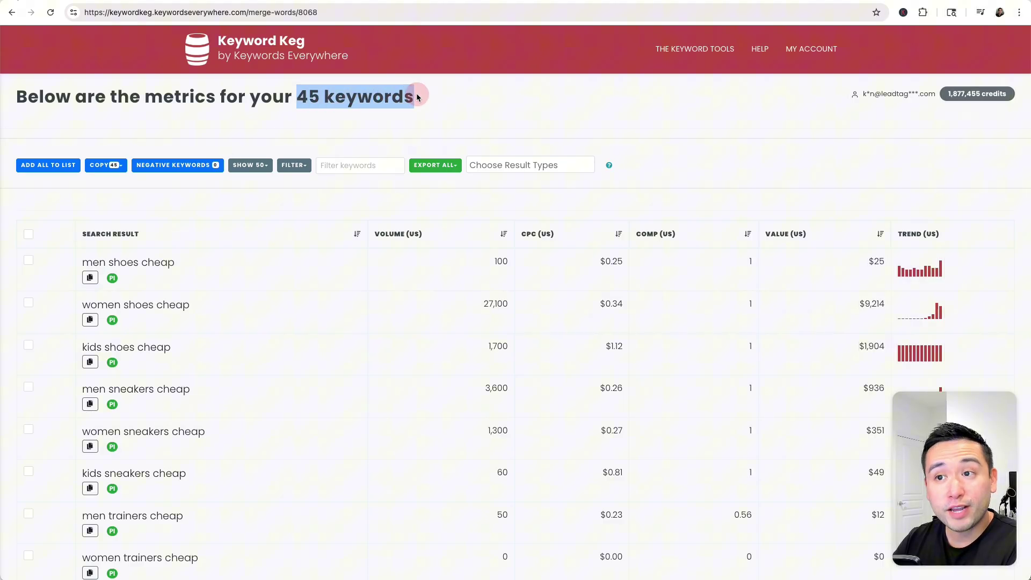
click(418, 100)
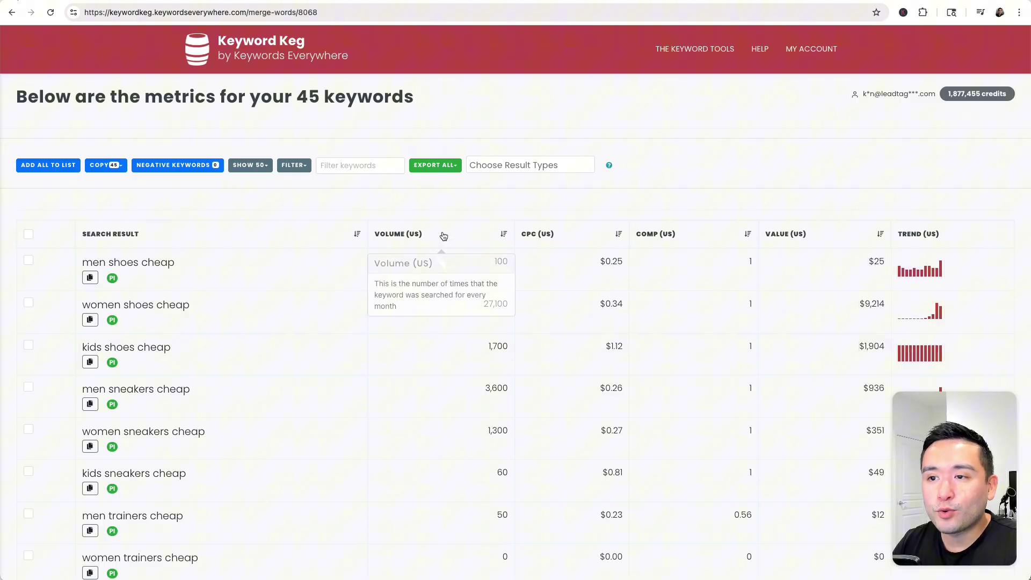
scroll(464, 300, down, 3)
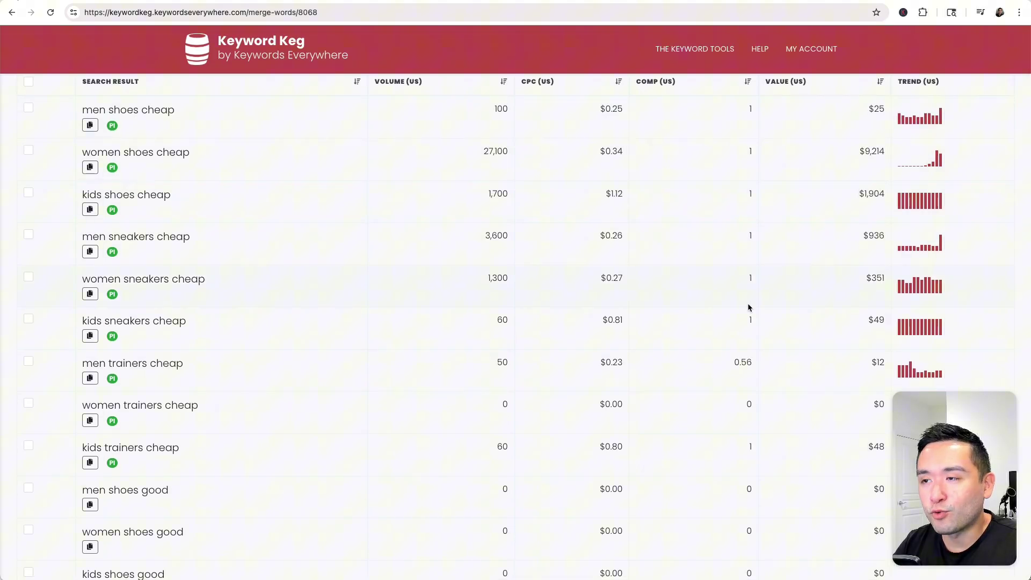
scroll(372, 267, up, 3)
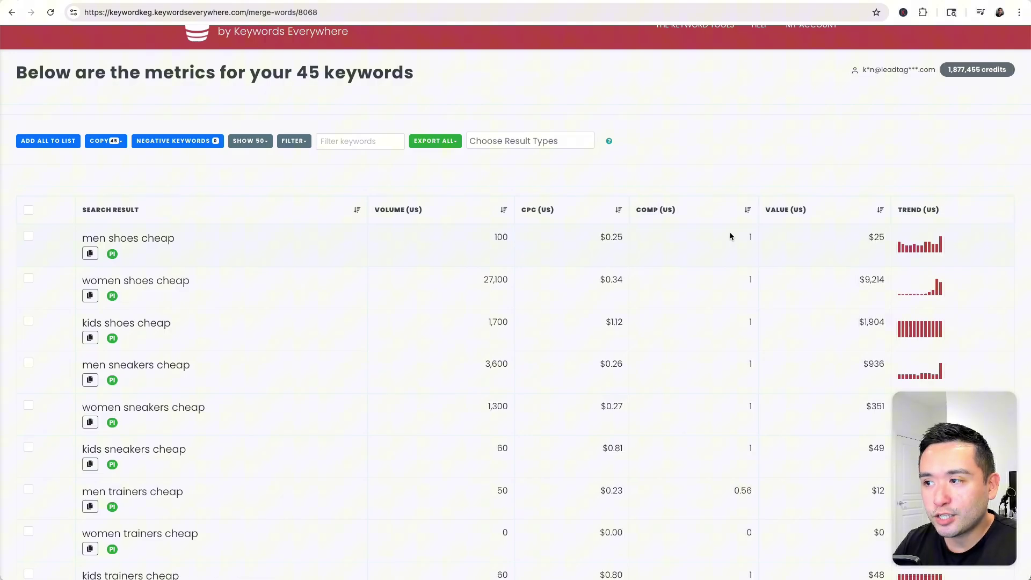
scroll(730, 233, down, 1)
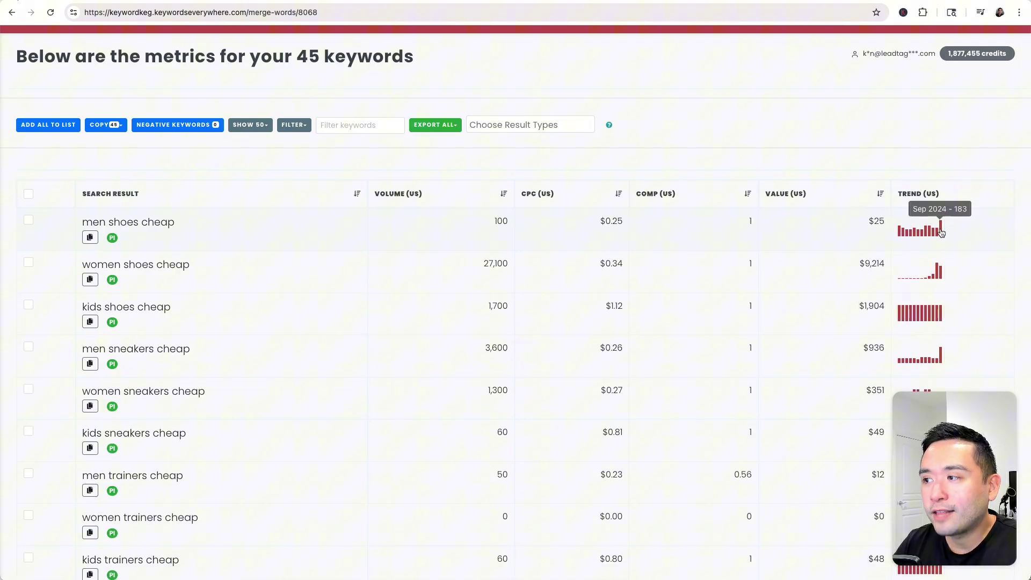
scroll(898, 231, down, 3)
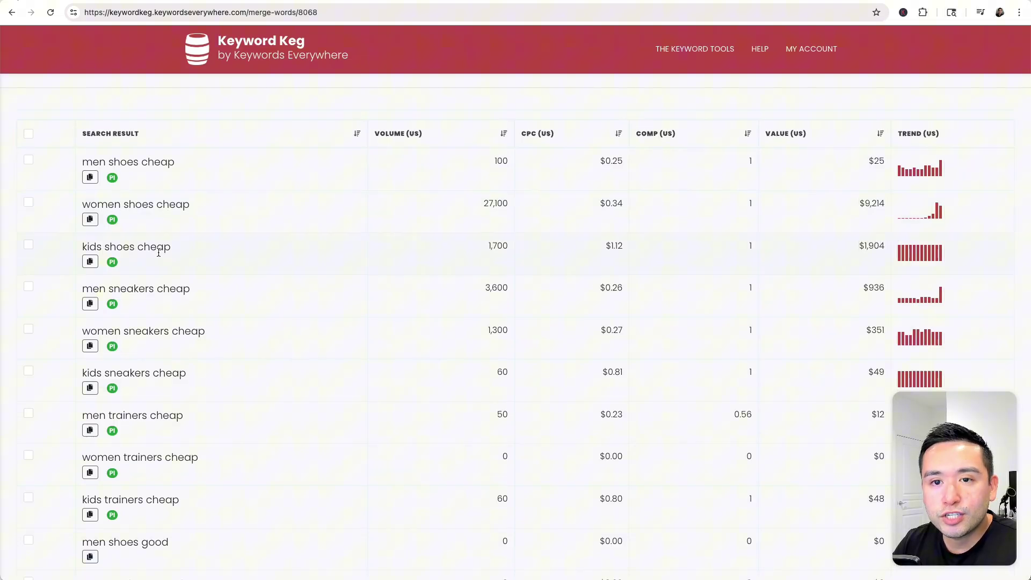
scroll(166, 274, down, 5)
scroll(180, 292, down, 3)
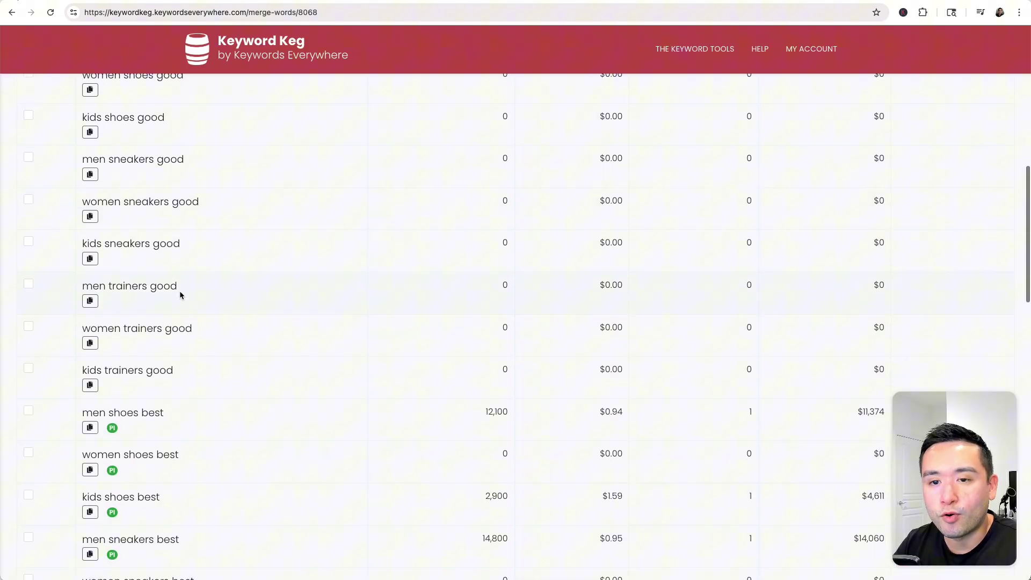
scroll(180, 292, down, 4)
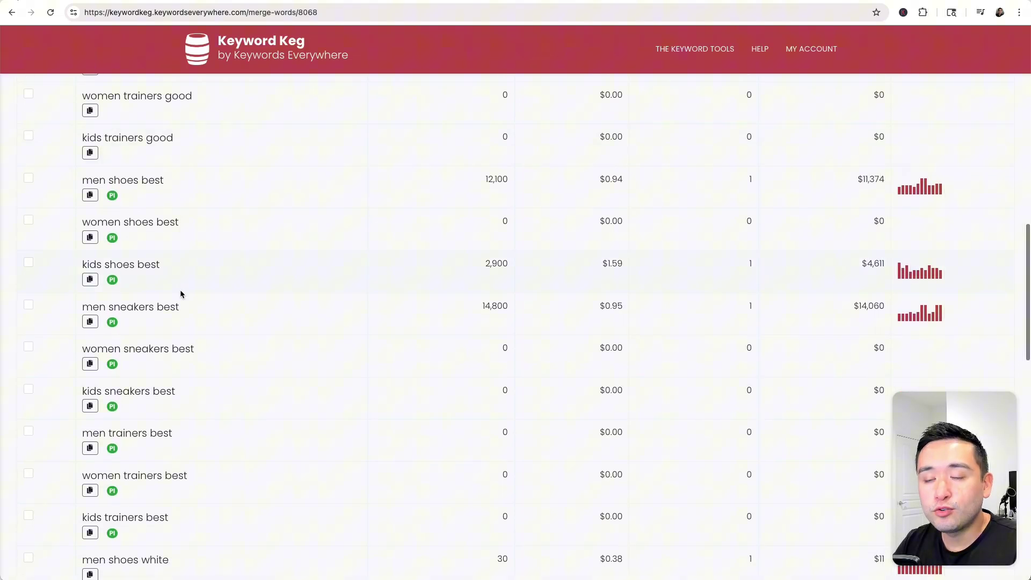
scroll(180, 294, up, 4)
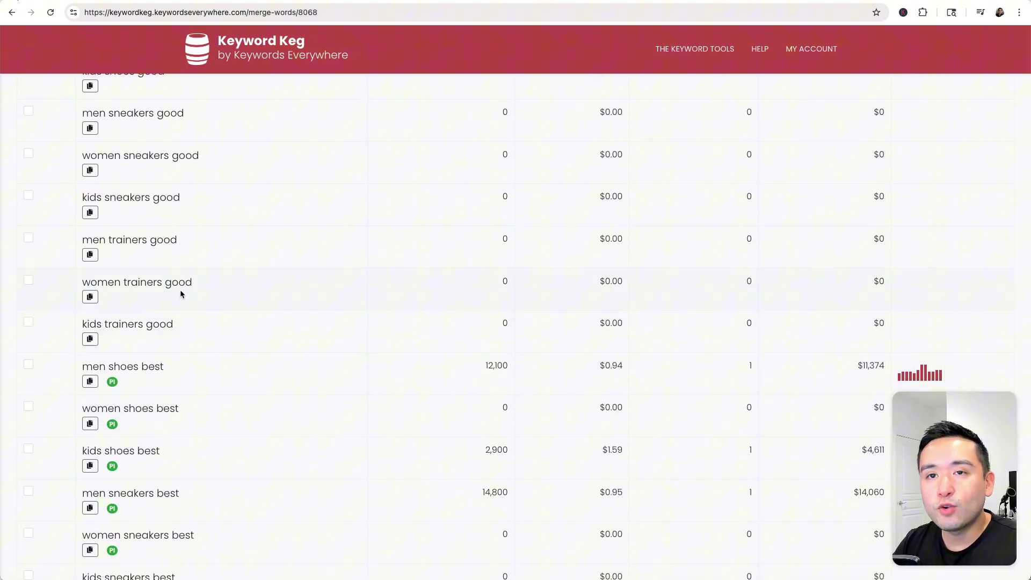
scroll(181, 292, up, 4)
scroll(181, 261, up, 3)
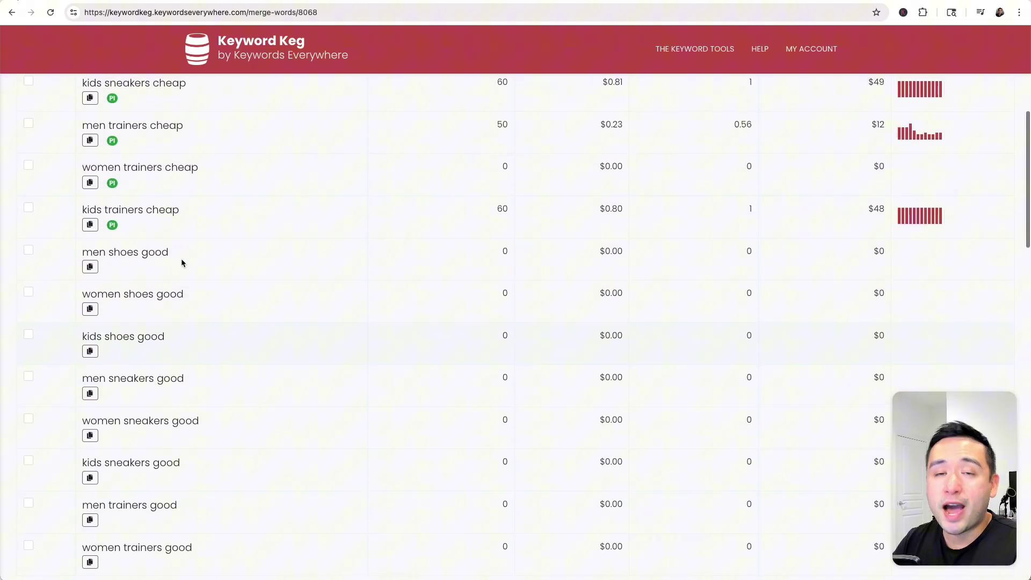
scroll(182, 262, up, 1)
scroll(182, 263, up, 7)
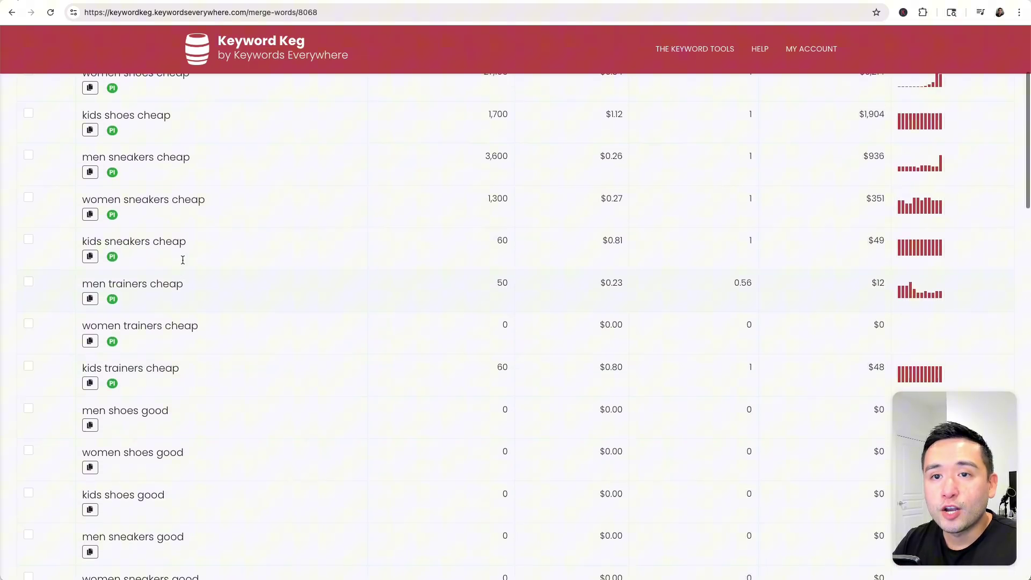
scroll(182, 263, down, 9)
scroll(183, 261, down, 5)
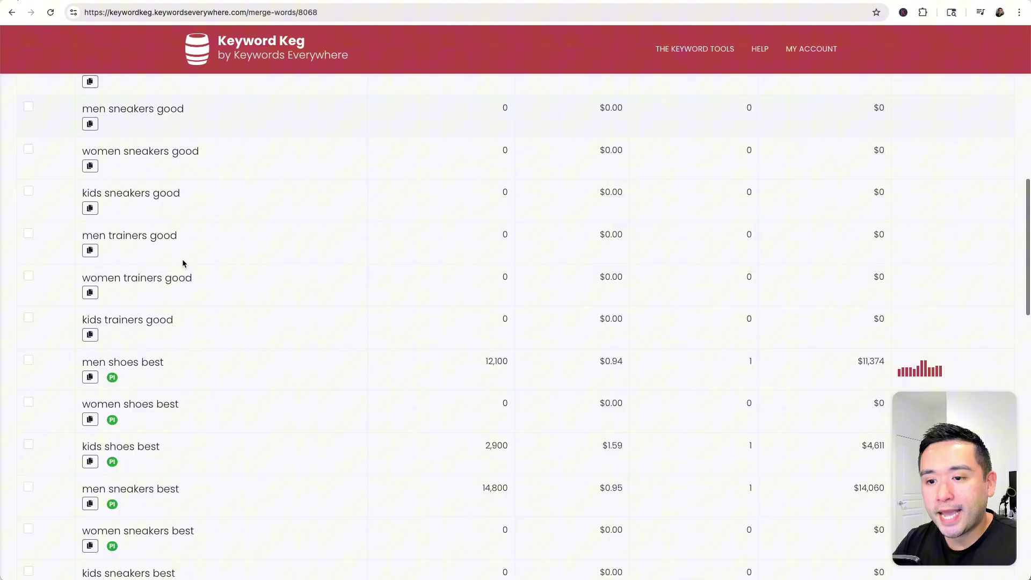
scroll(224, 266, down, 1)
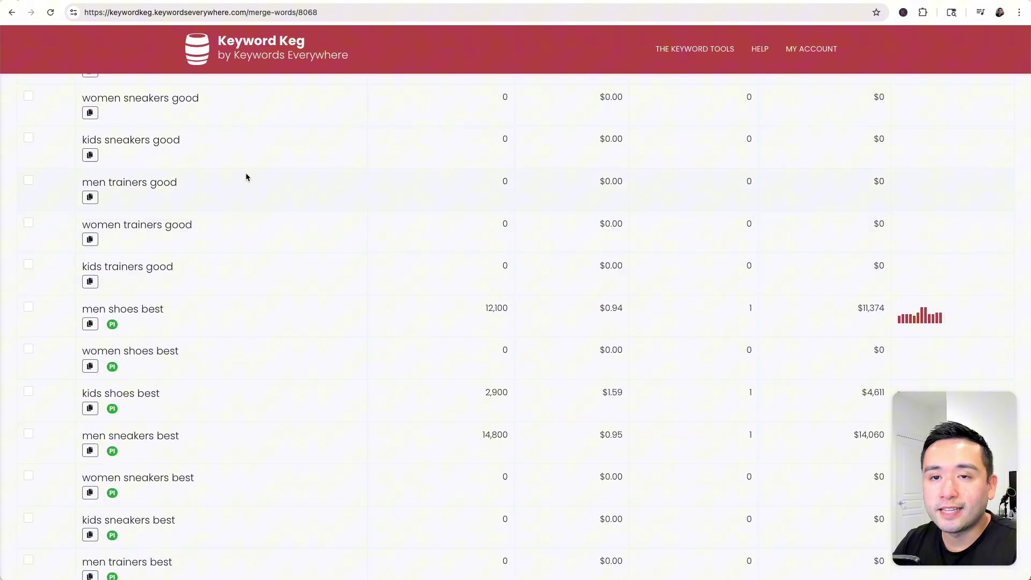
scroll(195, 297, up, 2)
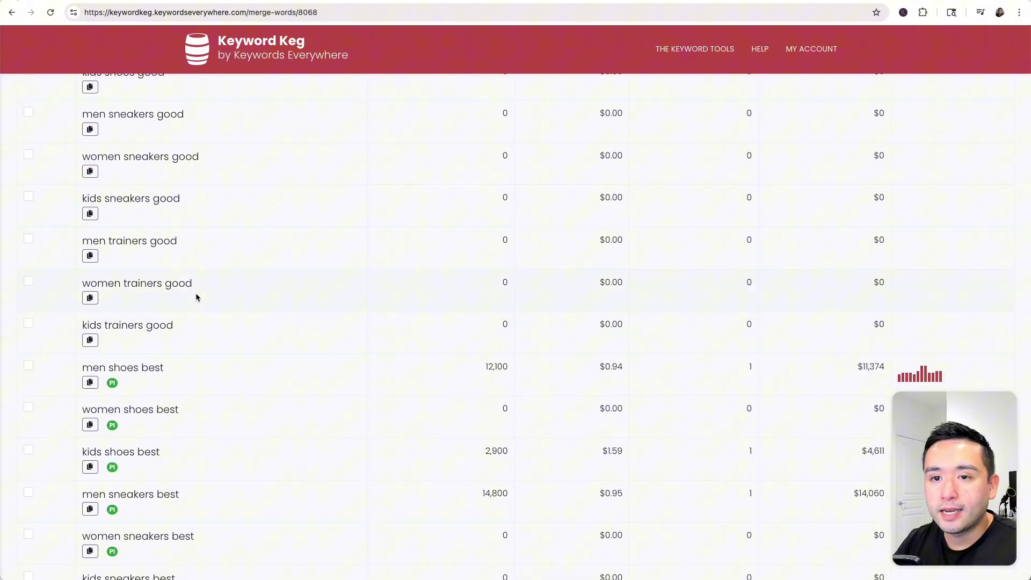
scroll(196, 297, up, 3)
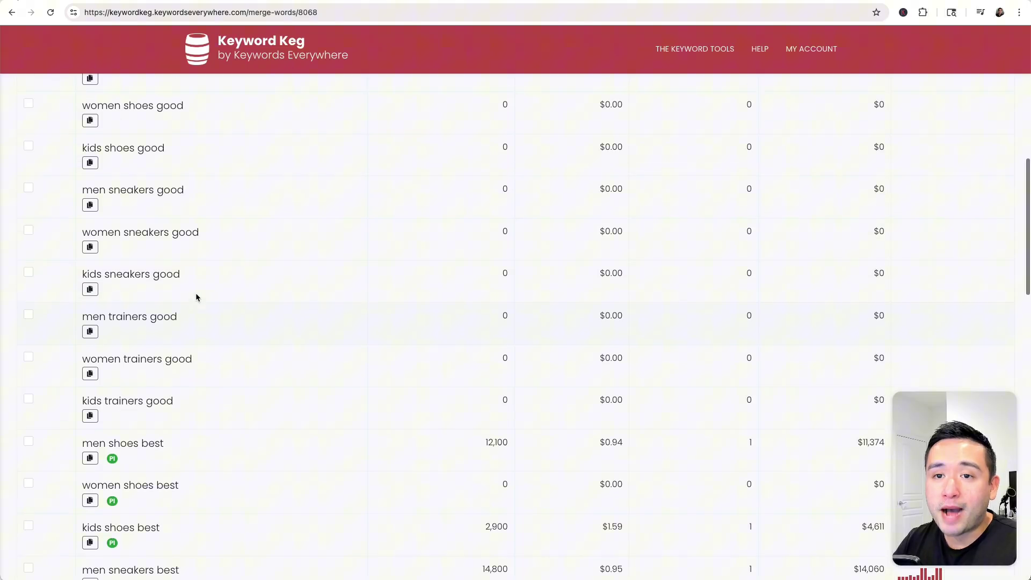
scroll(196, 295, up, 1)
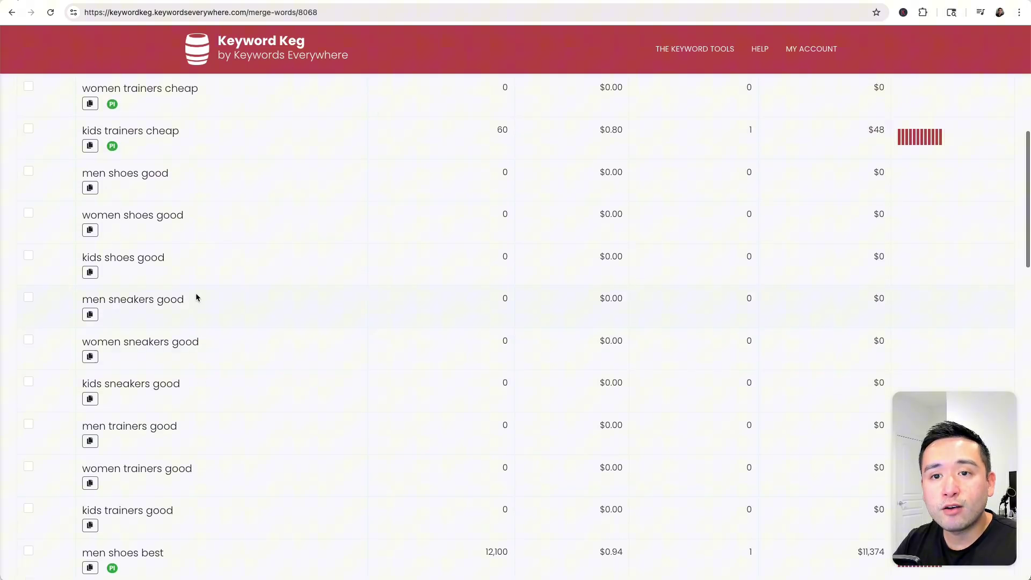
scroll(196, 297, up, 10)
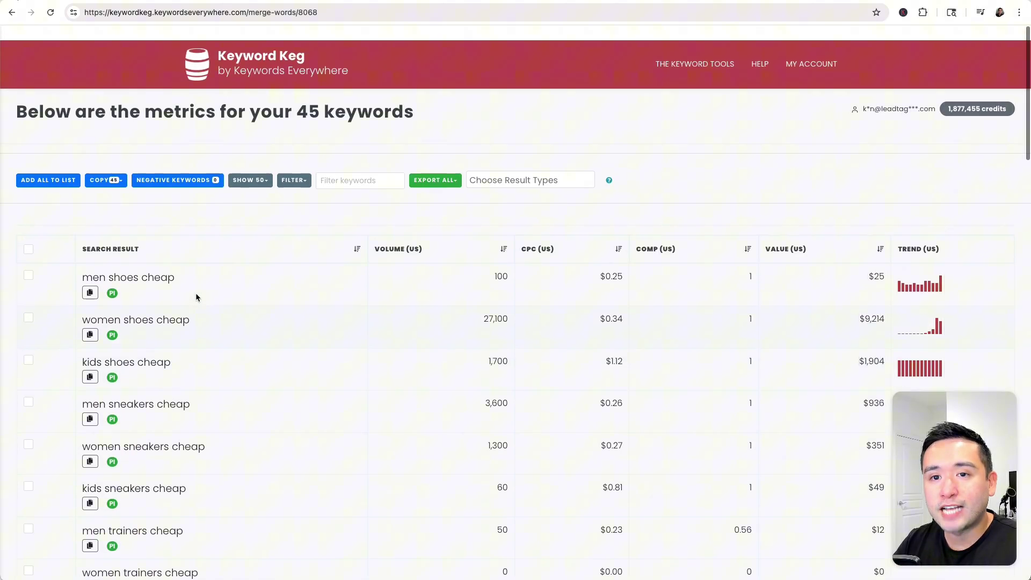